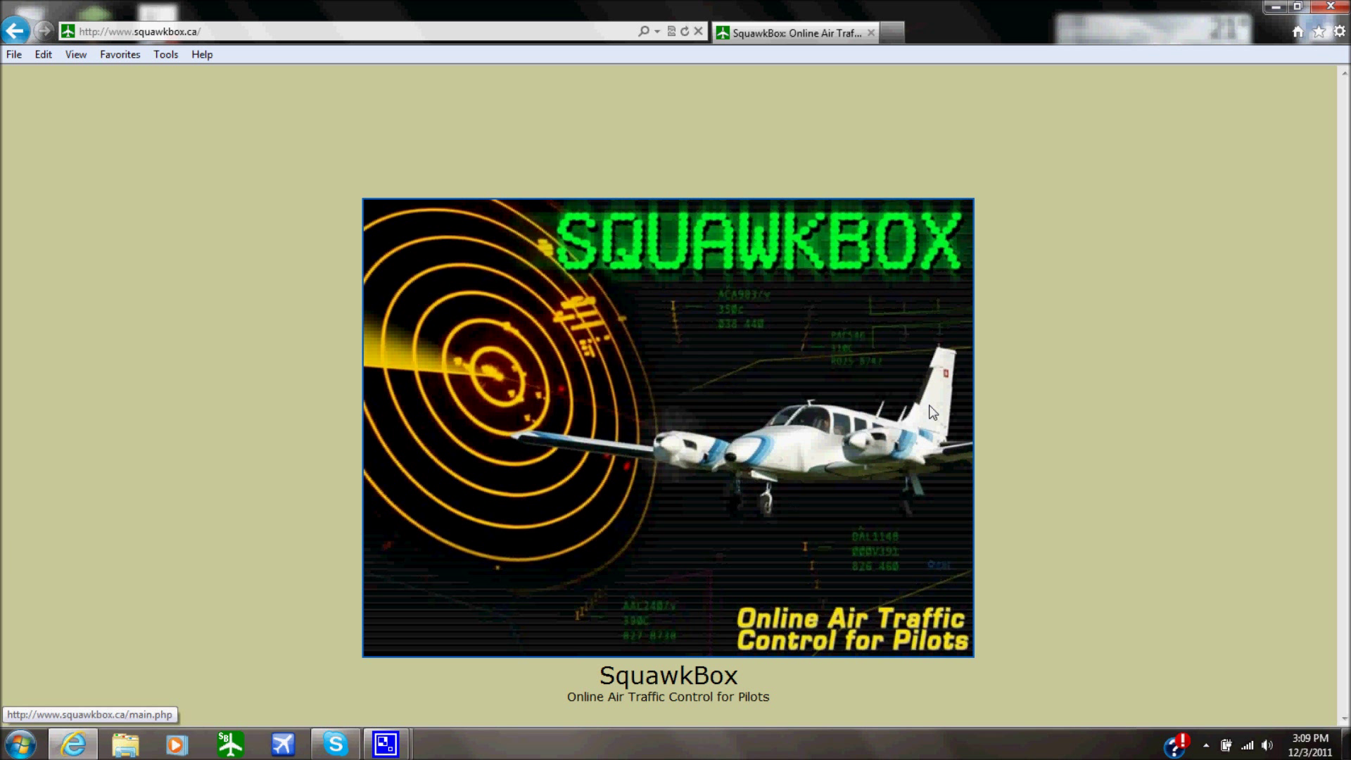
Open the SquawkBox site's download page and request the setup file from the AirTaxiFlights.com mirror, dismissing the save prompt.
left_click(754, 393)
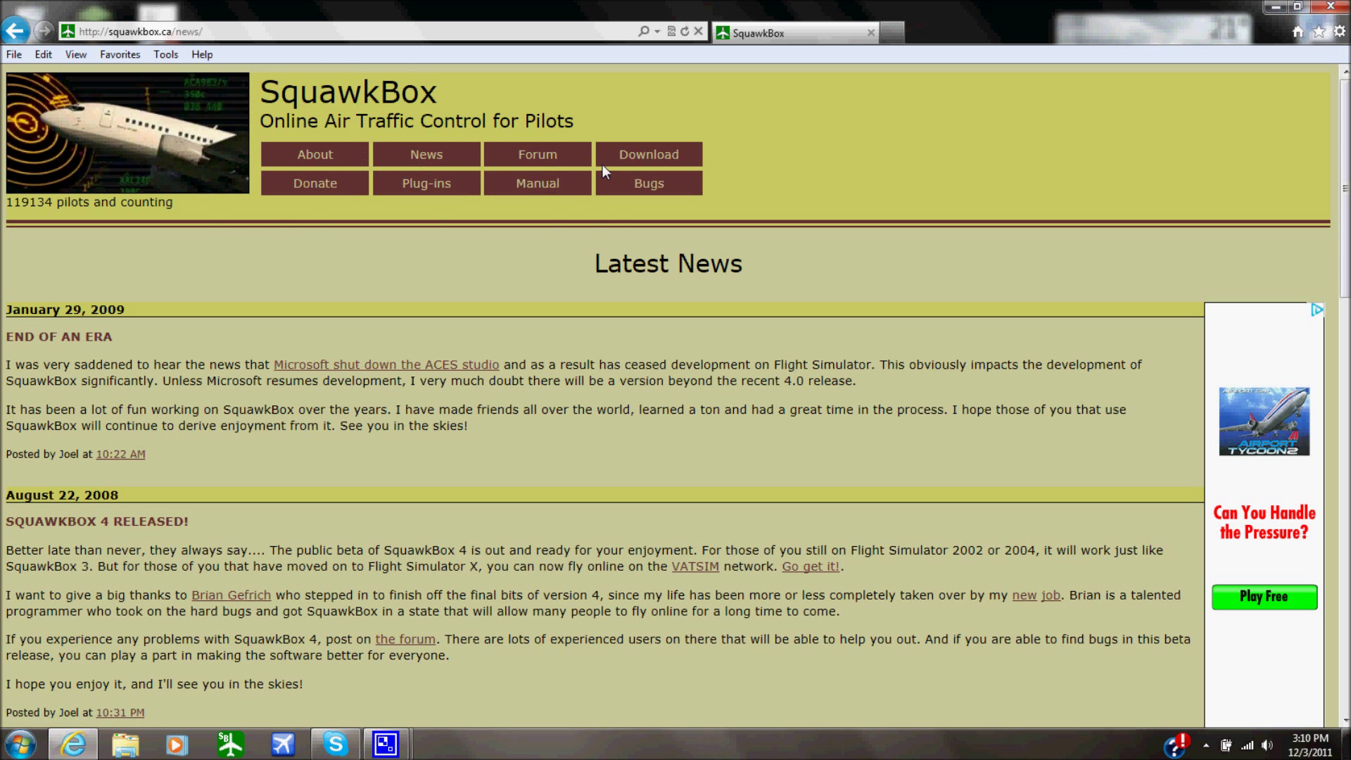
left_click(640, 158)
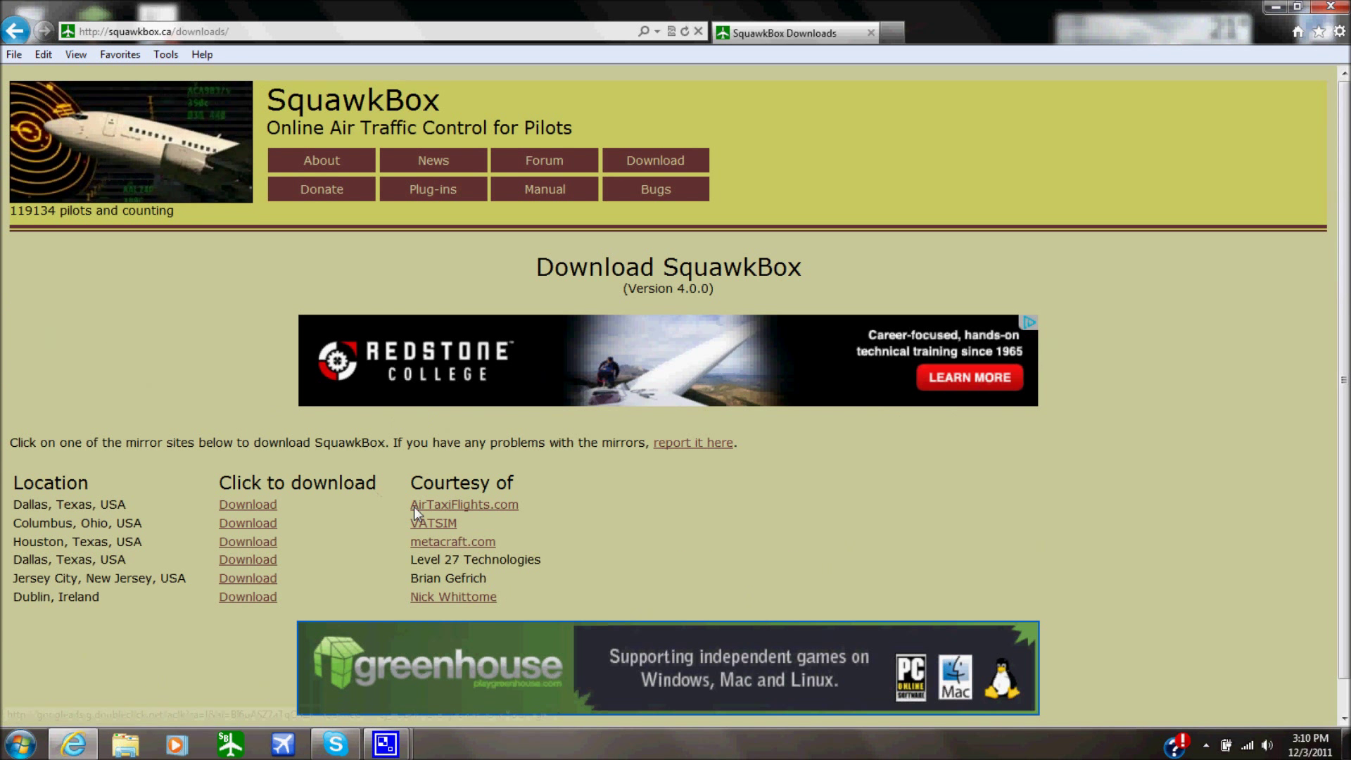
scroll(318, 480, "down", 1)
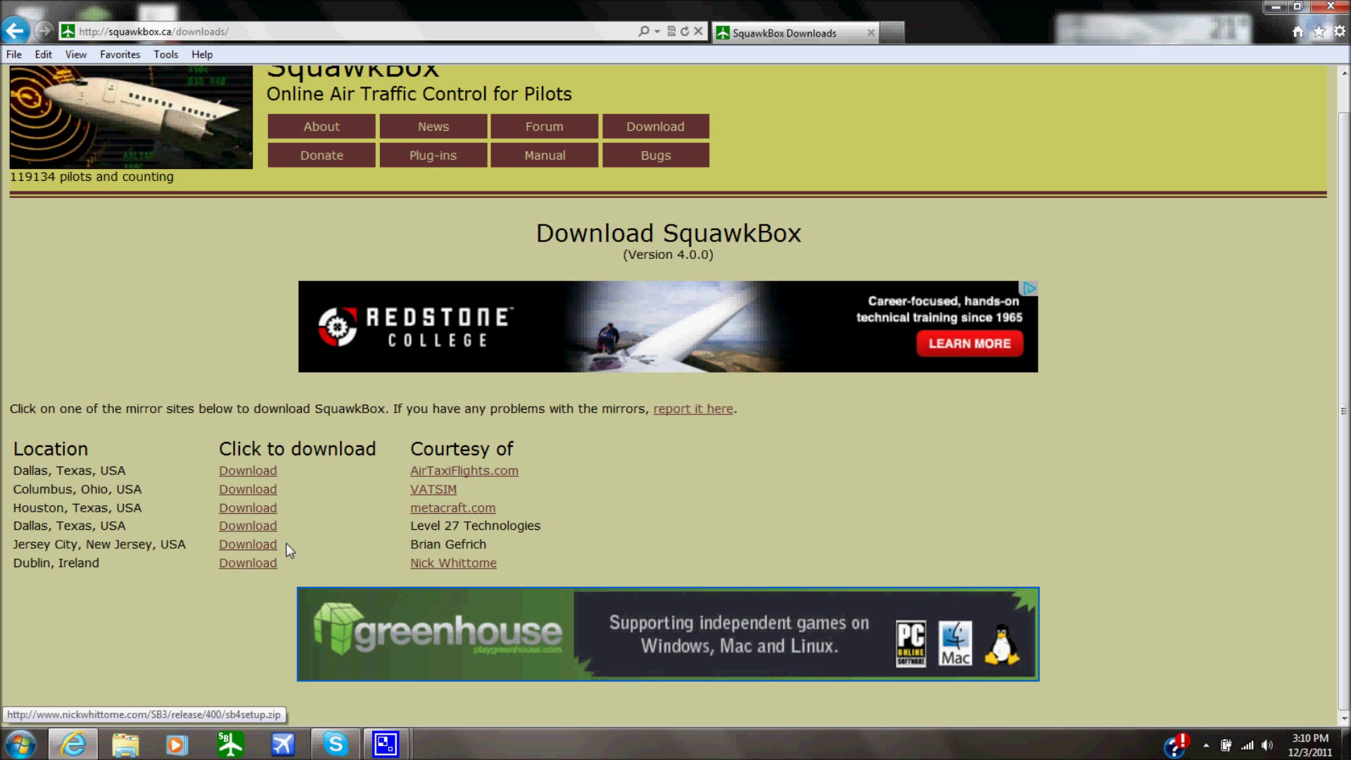
left_click(267, 472)
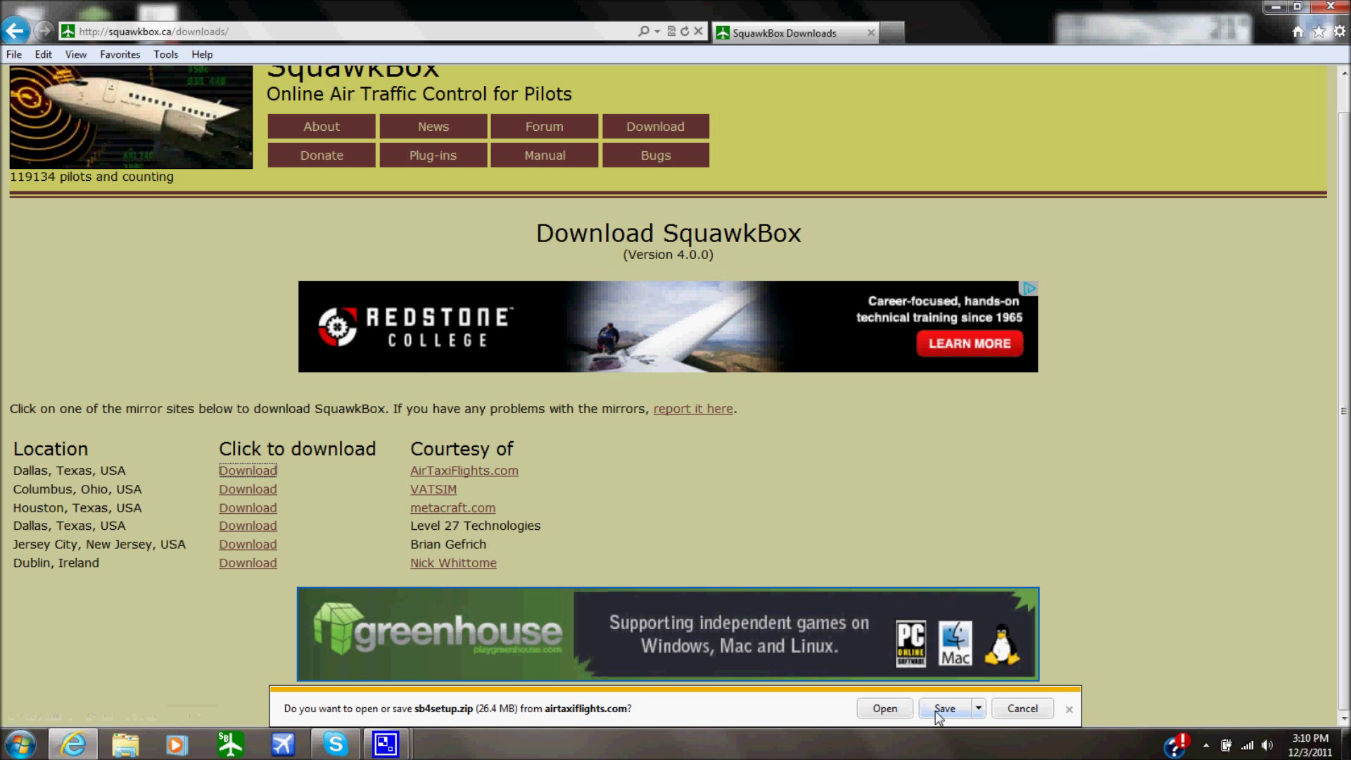
left_click(1070, 709)
Look up the SquawkBox folder among the installed programs to examine its entries, and close the list without launching anything.
left_click(7, 750)
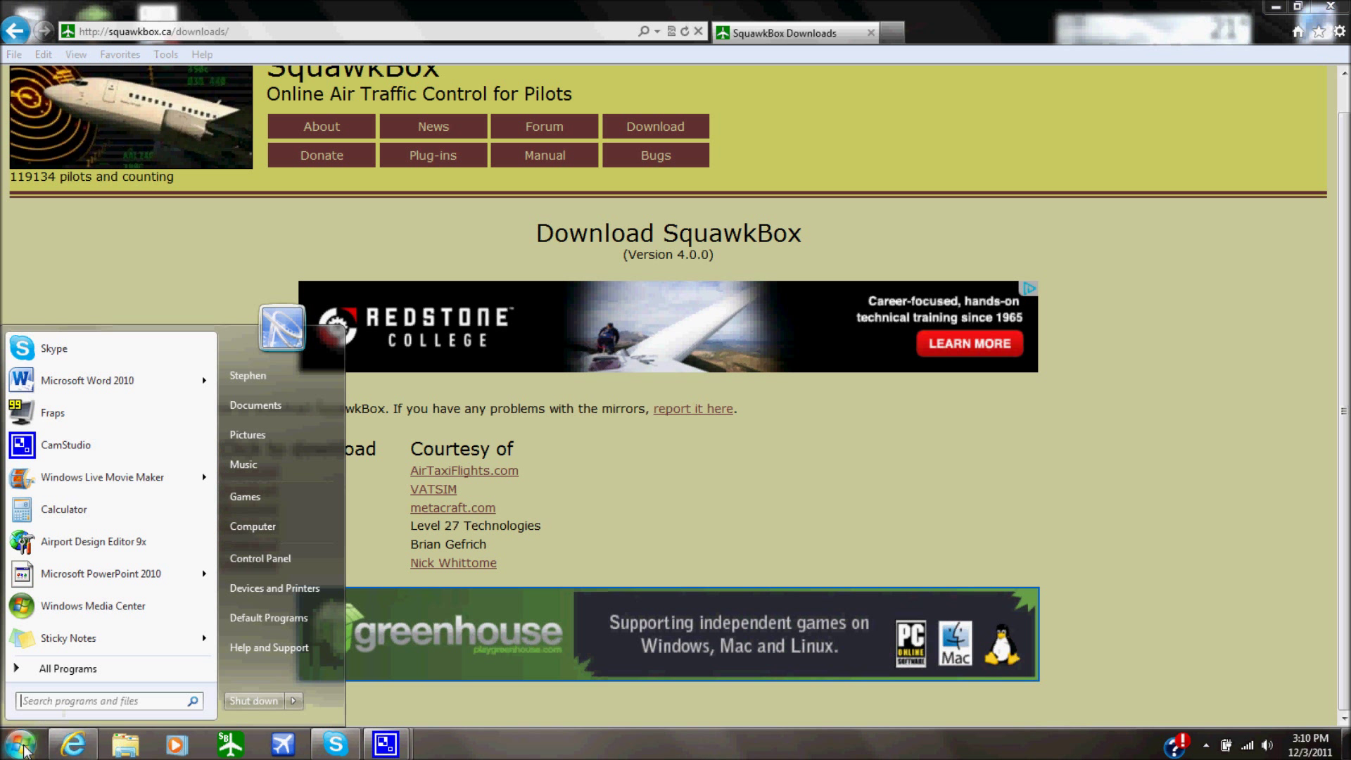
left_click(60, 672)
scroll(155, 549, "down", 10)
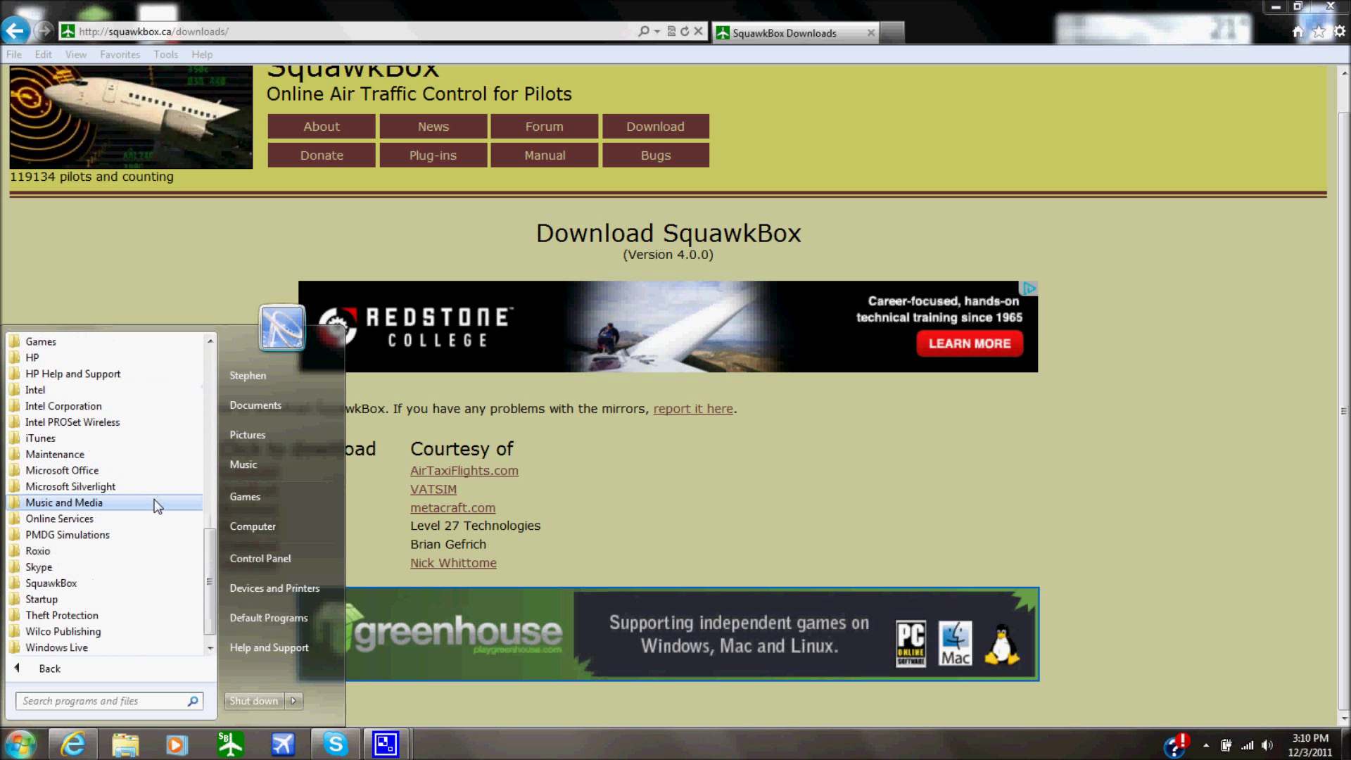
left_click(88, 583)
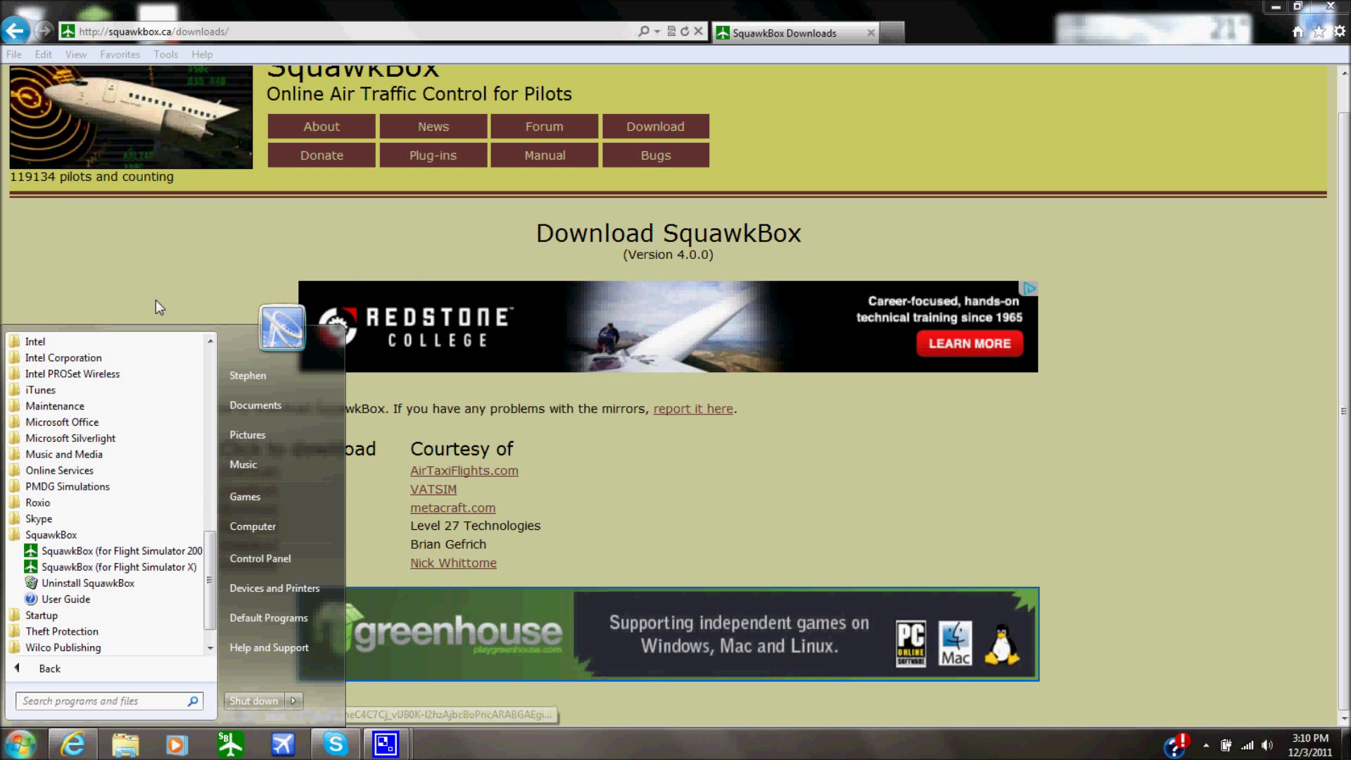
left_click(150, 272)
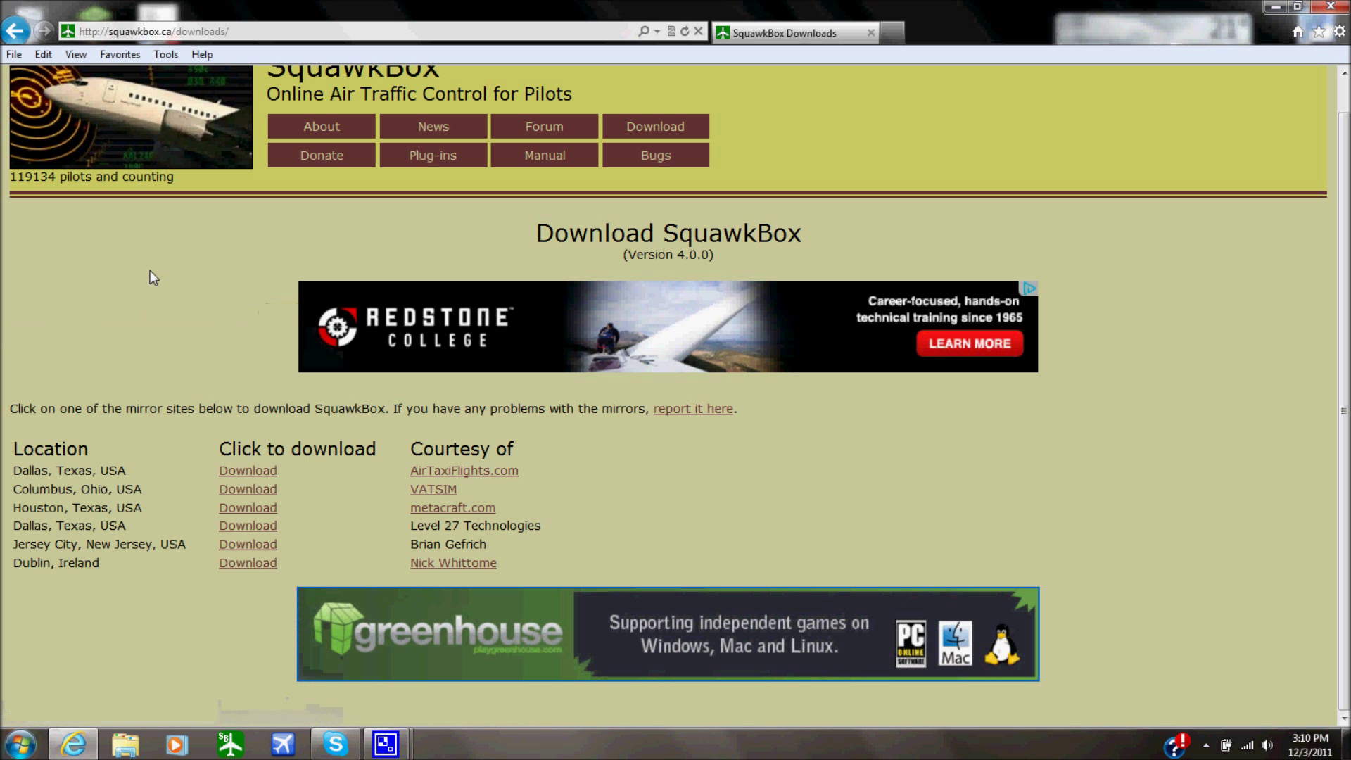
Search Google for "vatsim" in a new browser tab and open the VATSIM home page from the results.
left_click(892, 30)
left_click(524, 218)
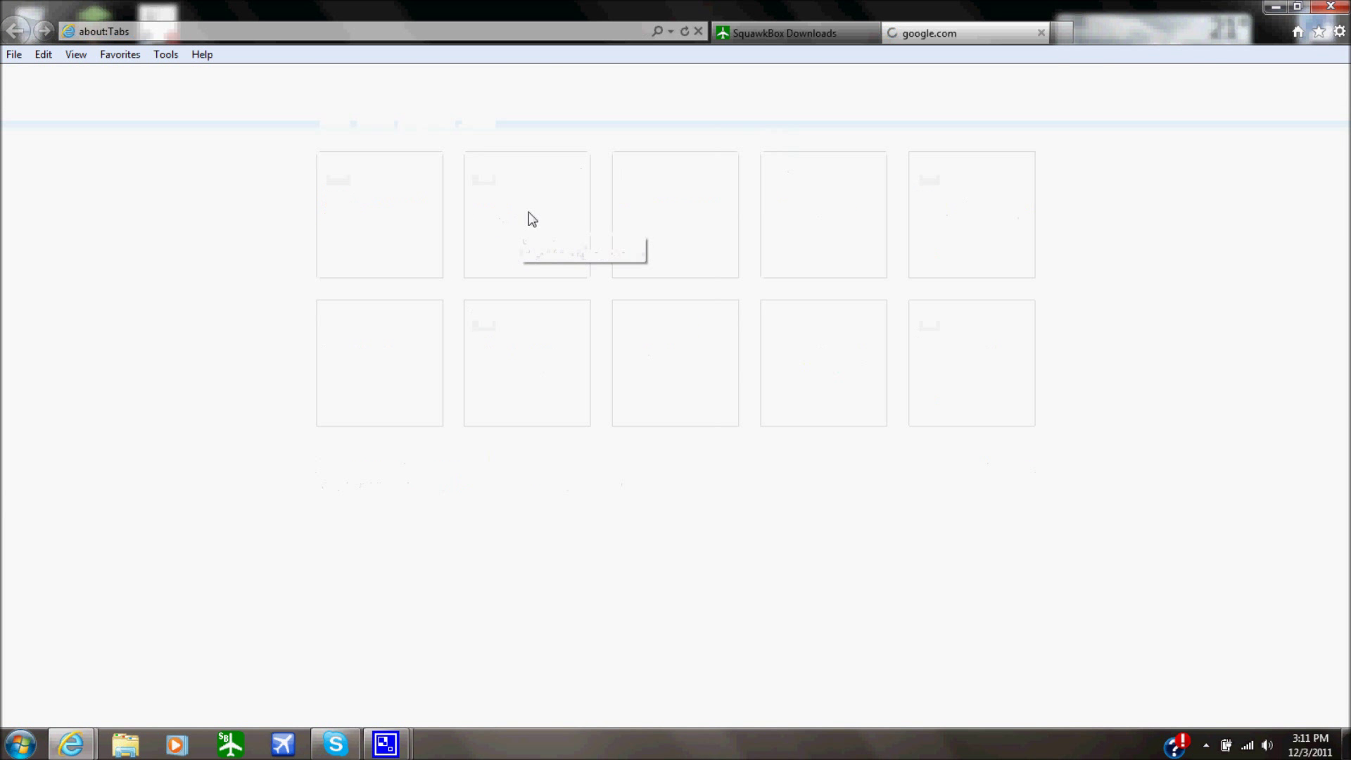
type("vatsim")
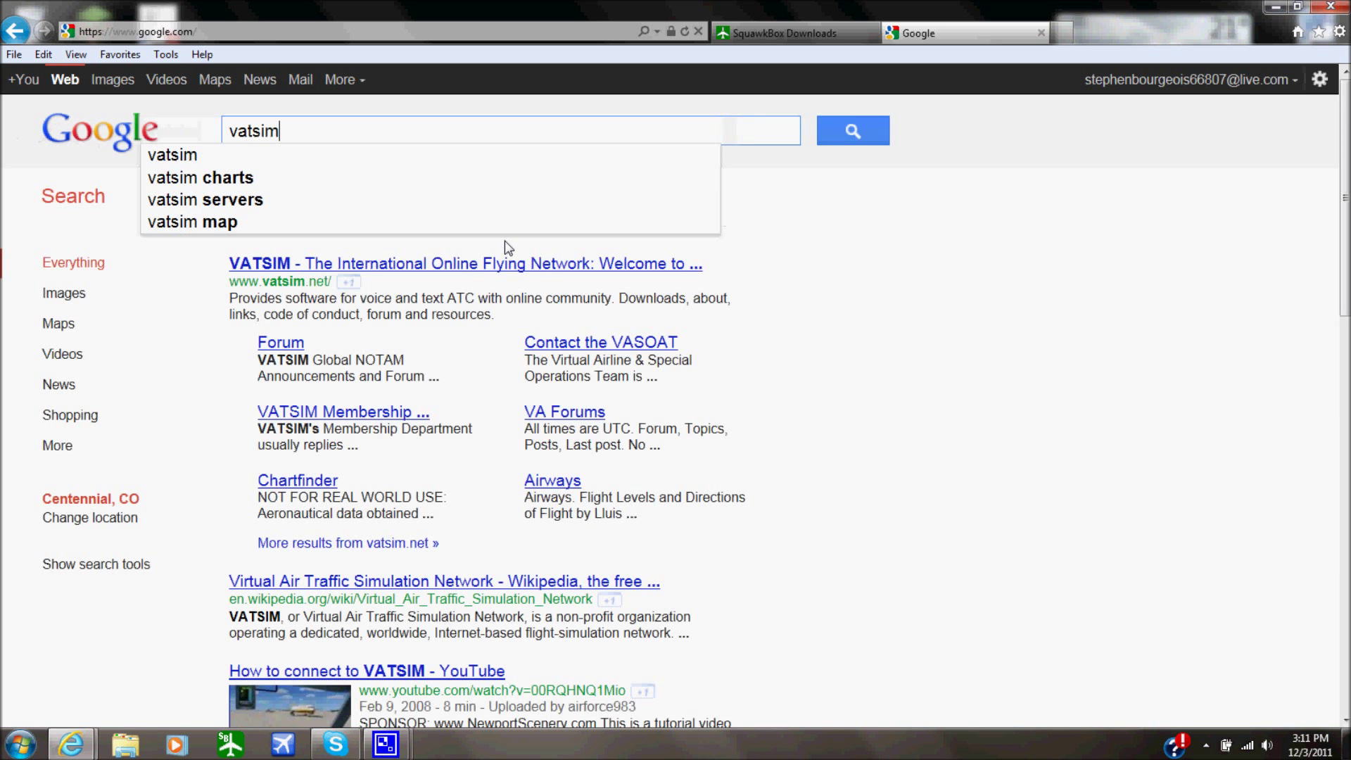
key("Return")
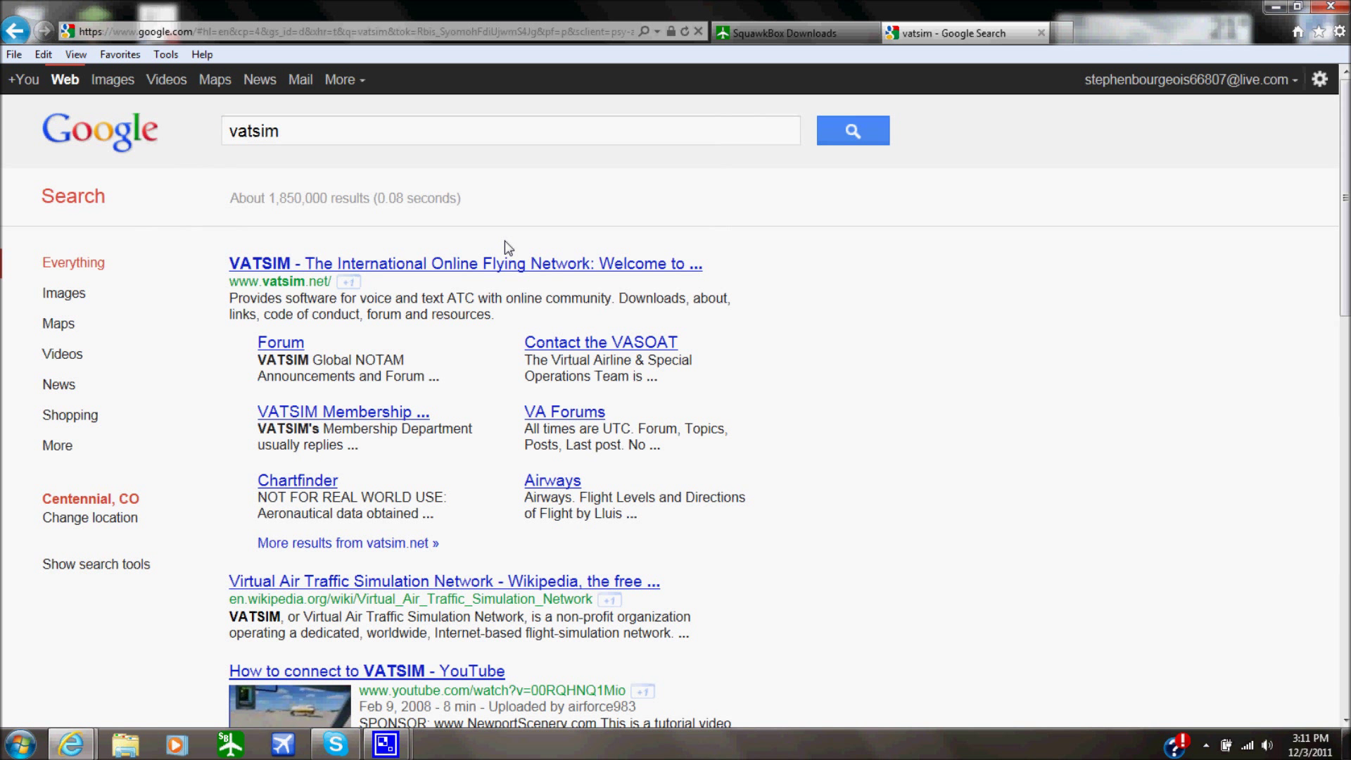
left_click(318, 264)
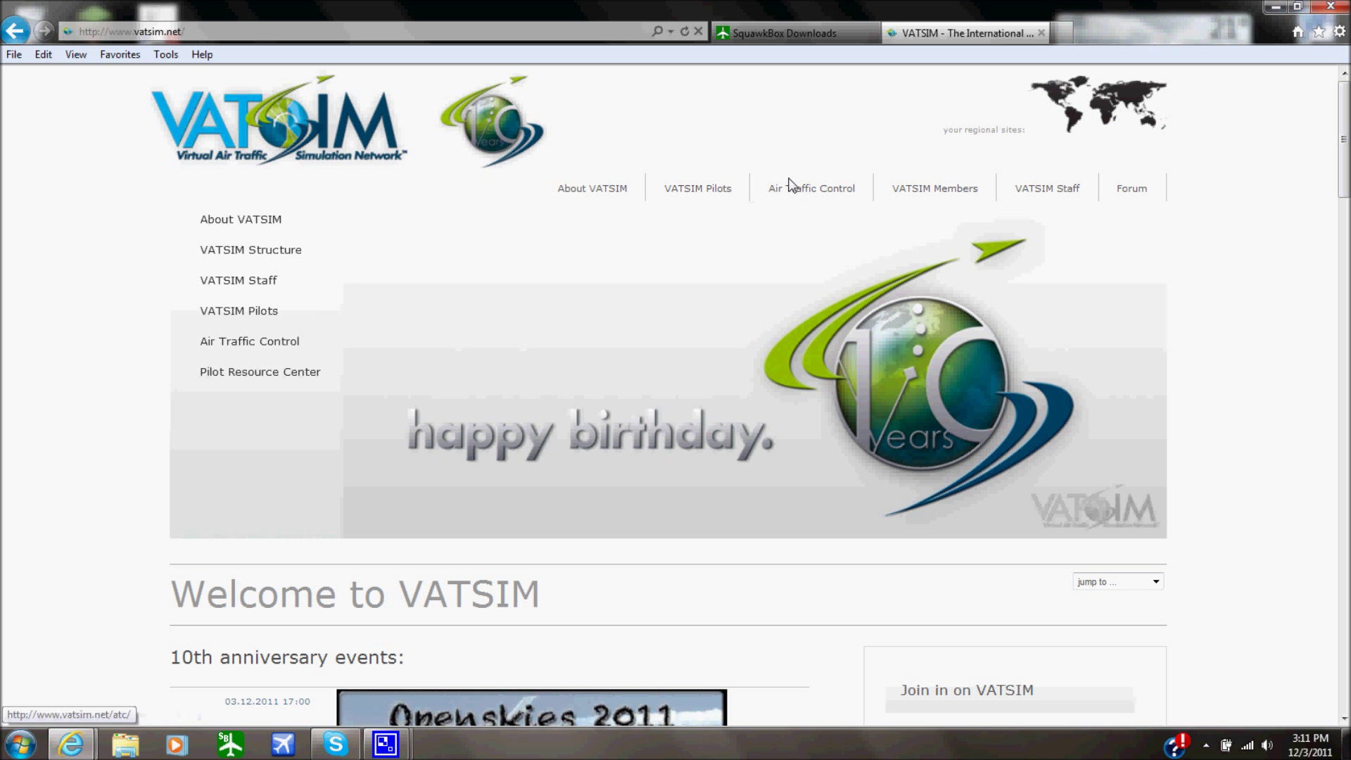
Open the Quick Start Guide for VATSIM pilots and skim it from start to end.
mouse_move(255, 314)
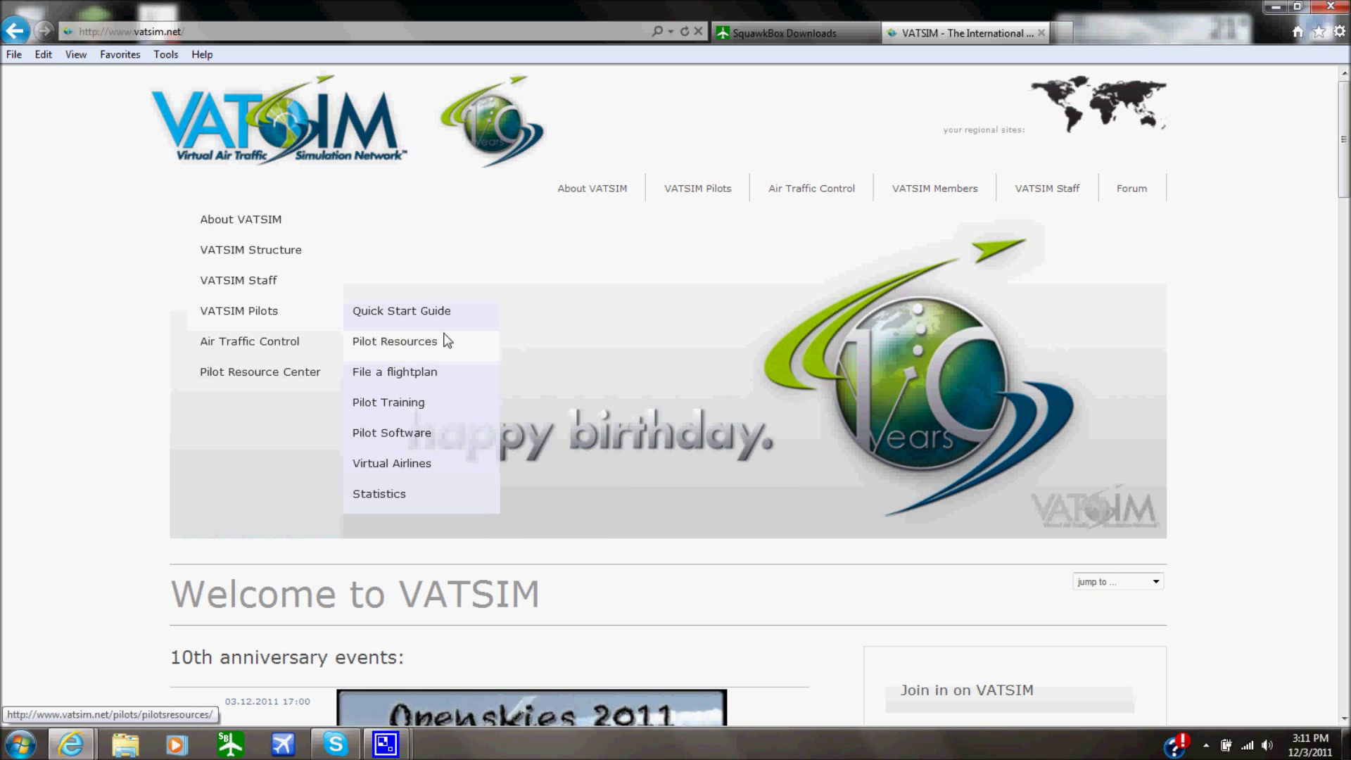
left_click(400, 313)
scroll(609, 348, "down", 15)
scroll(608, 348, "down", 3)
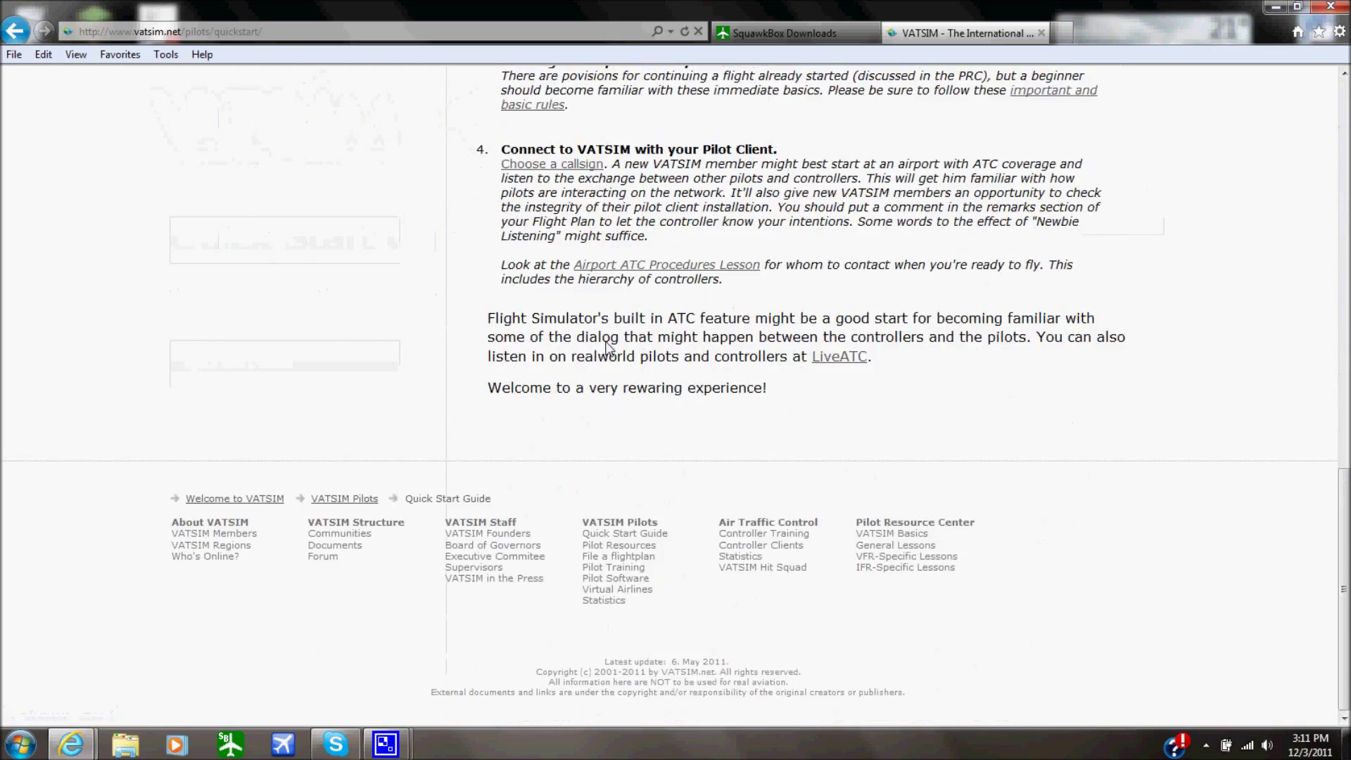
scroll(609, 349, "up", 9)
scroll(630, 350, "up", 3)
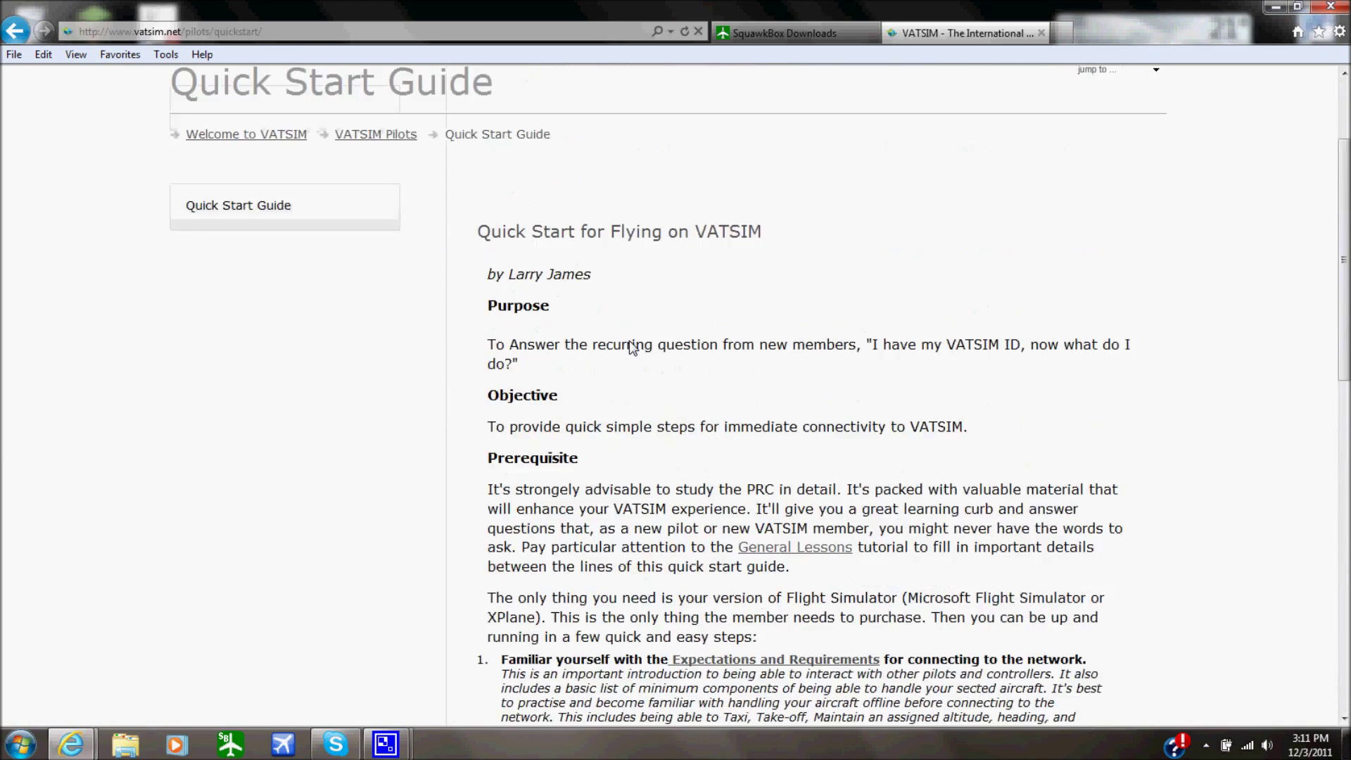
scroll(485, 320, "up", 2)
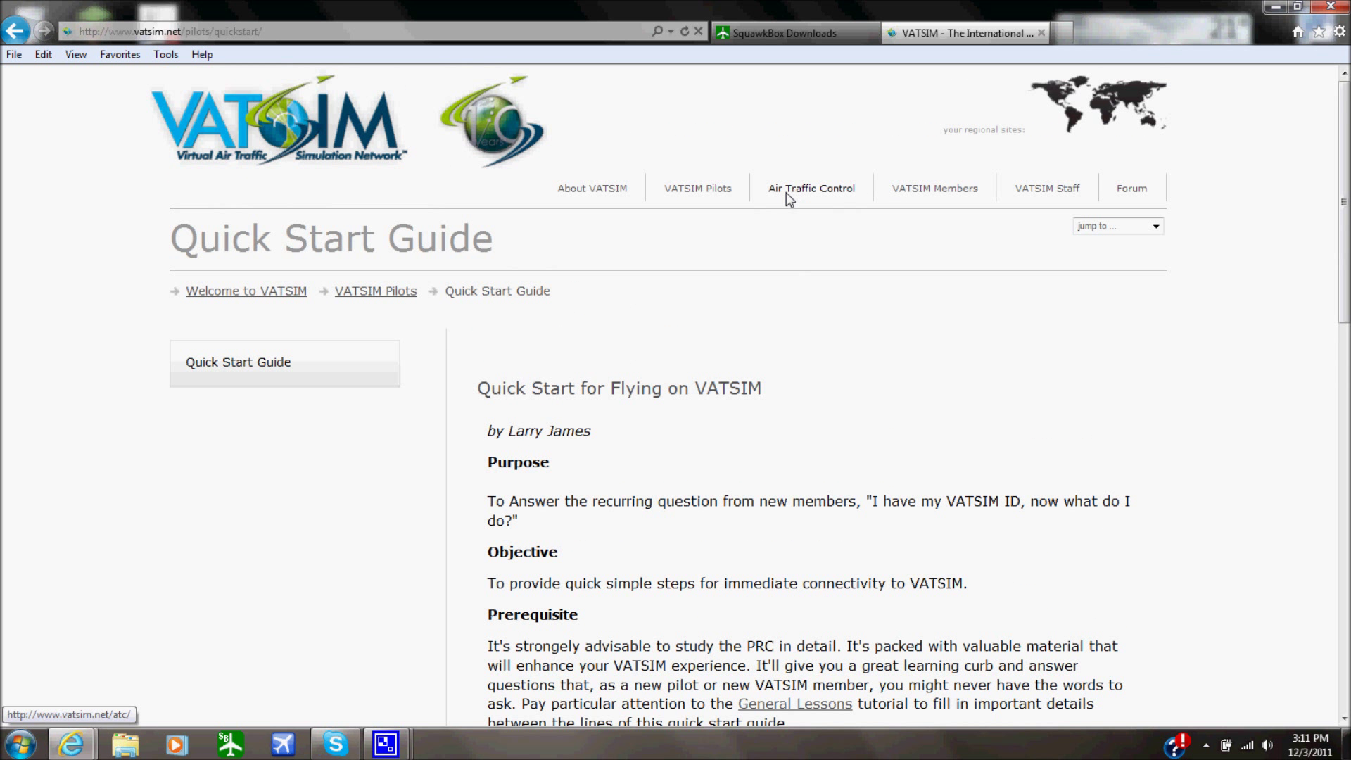
Open the VATSIM Pilots page and read through the welcome text and the tips for new pilots.
left_click(709, 195)
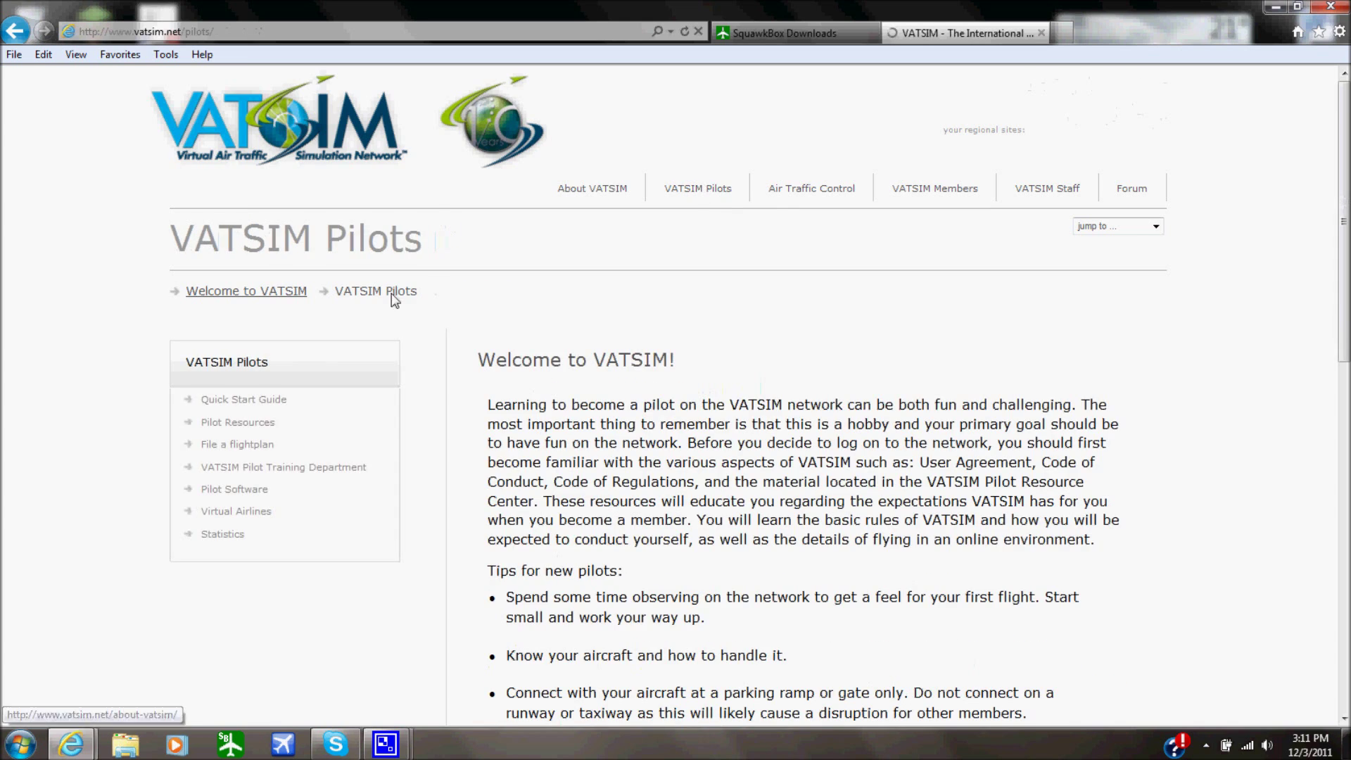
scroll(373, 331, "down", 3)
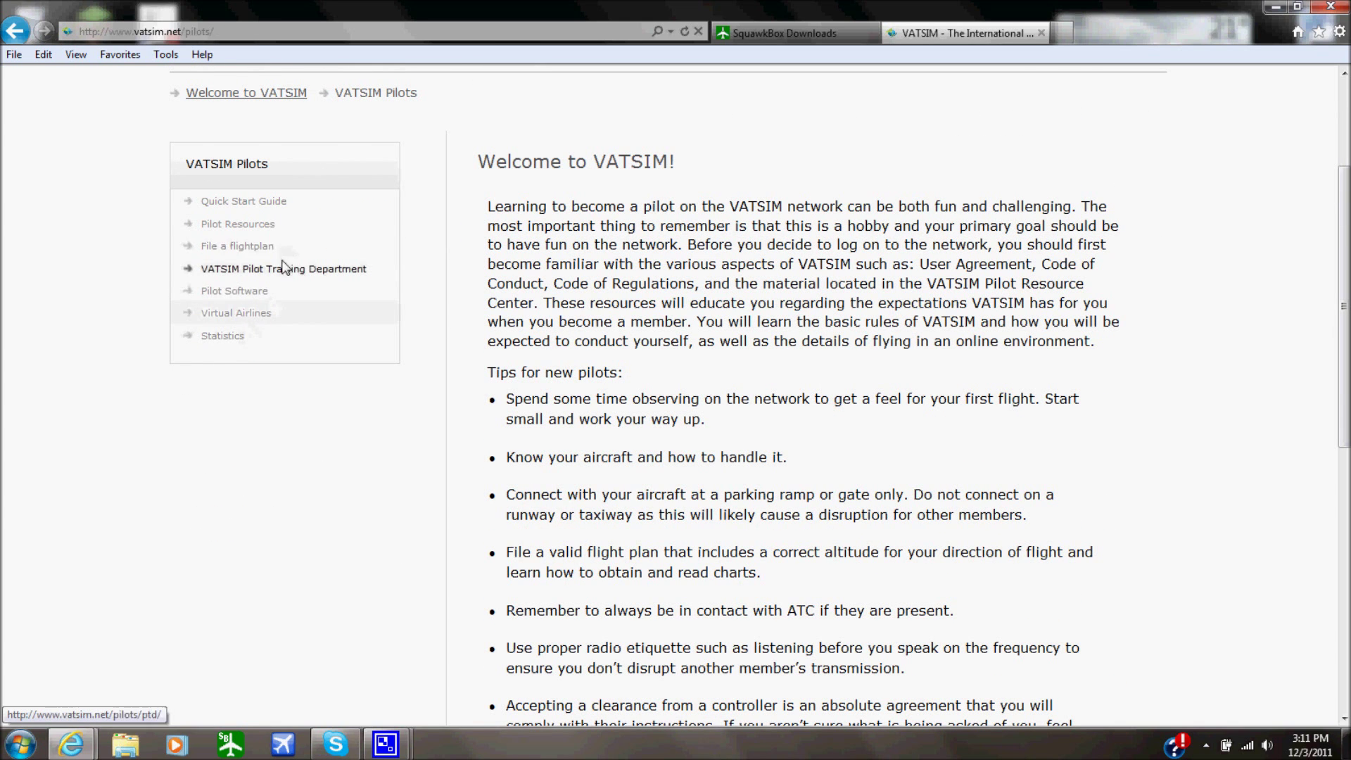
scroll(492, 316, "down", 9)
scroll(648, 410, "up", 4)
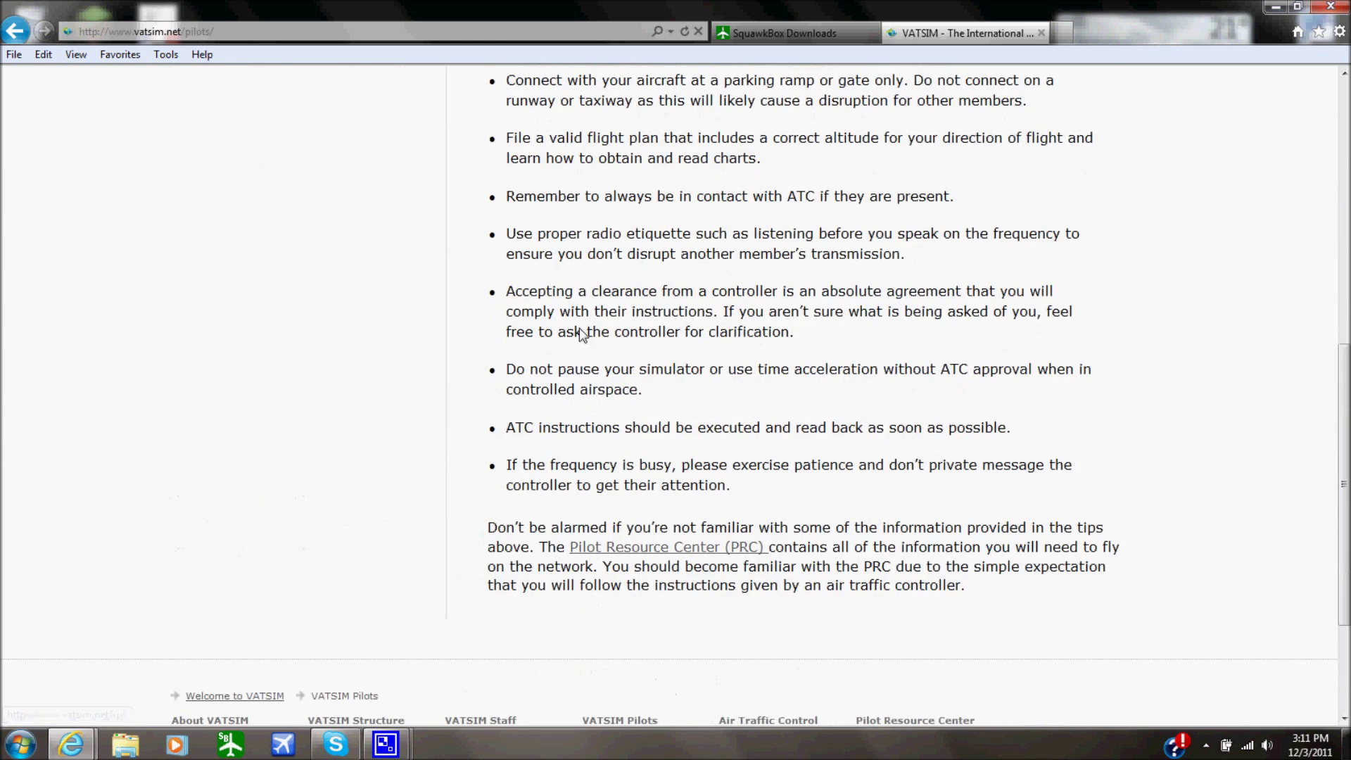
scroll(647, 410, "up", 2)
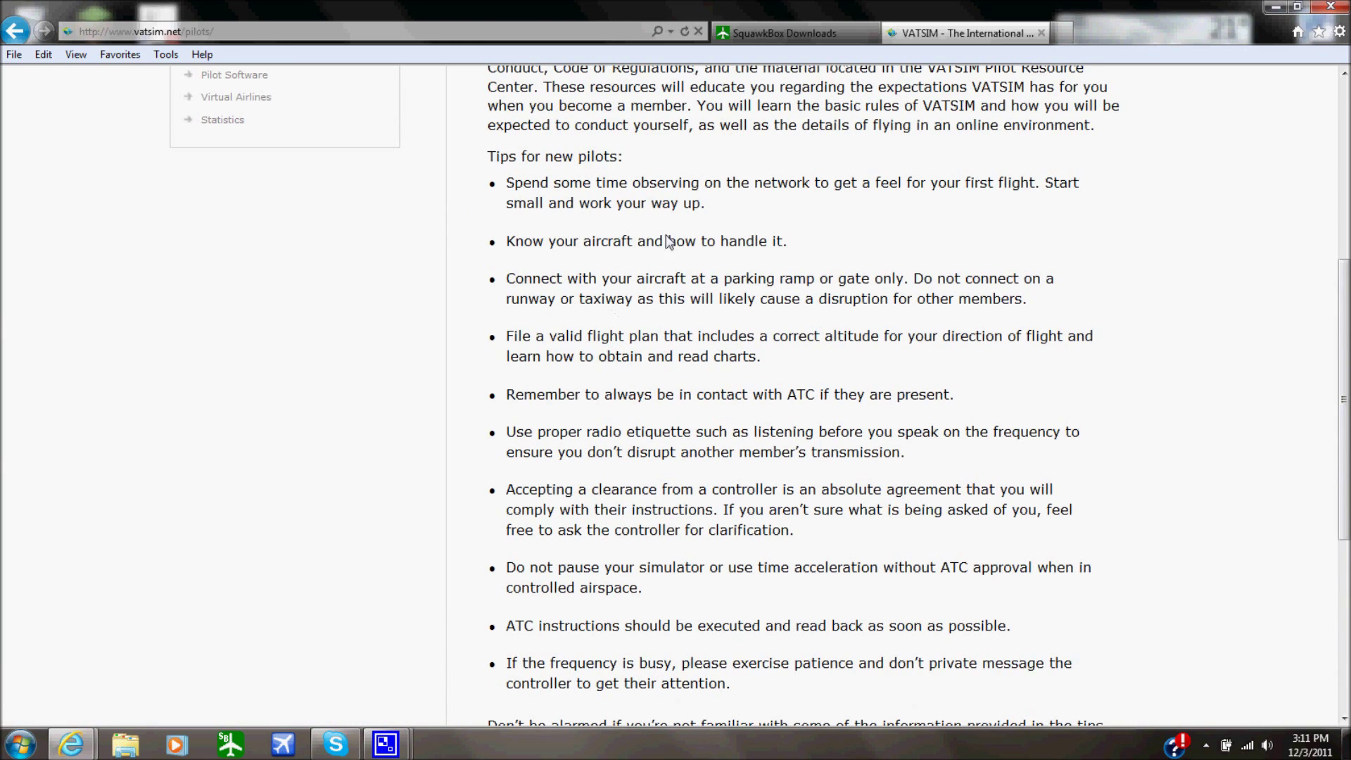
scroll(680, 287, "up", 6)
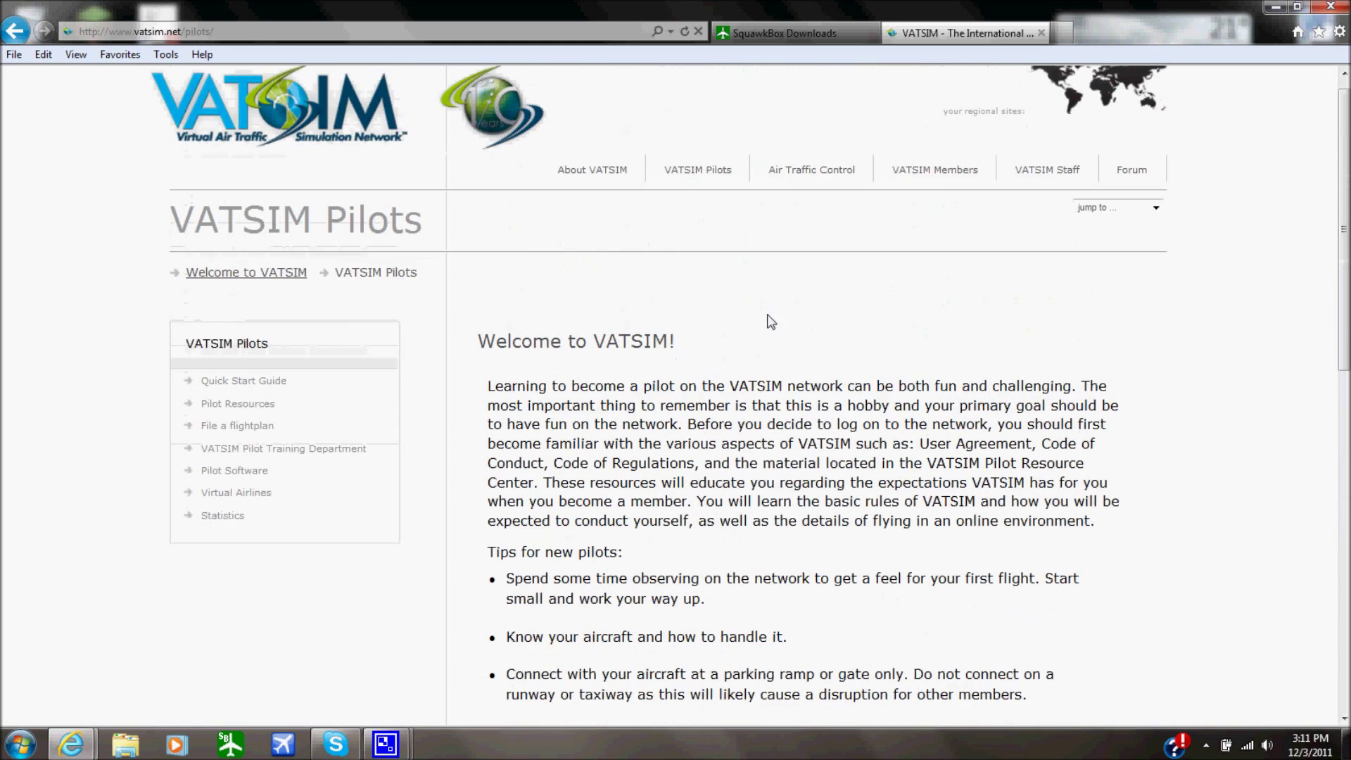
scroll(711, 488, "down", 8)
scroll(710, 488, "up", 8)
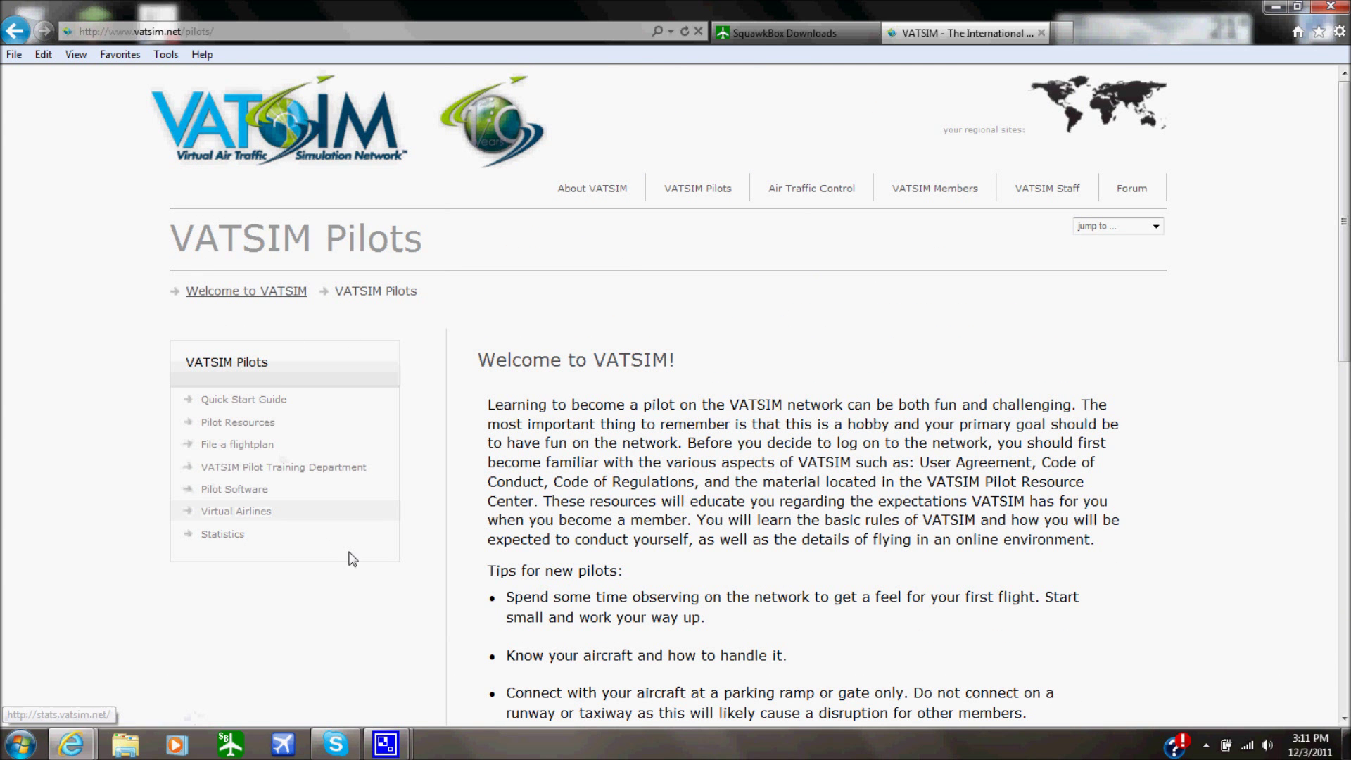
scroll(739, 443, "down", 10)
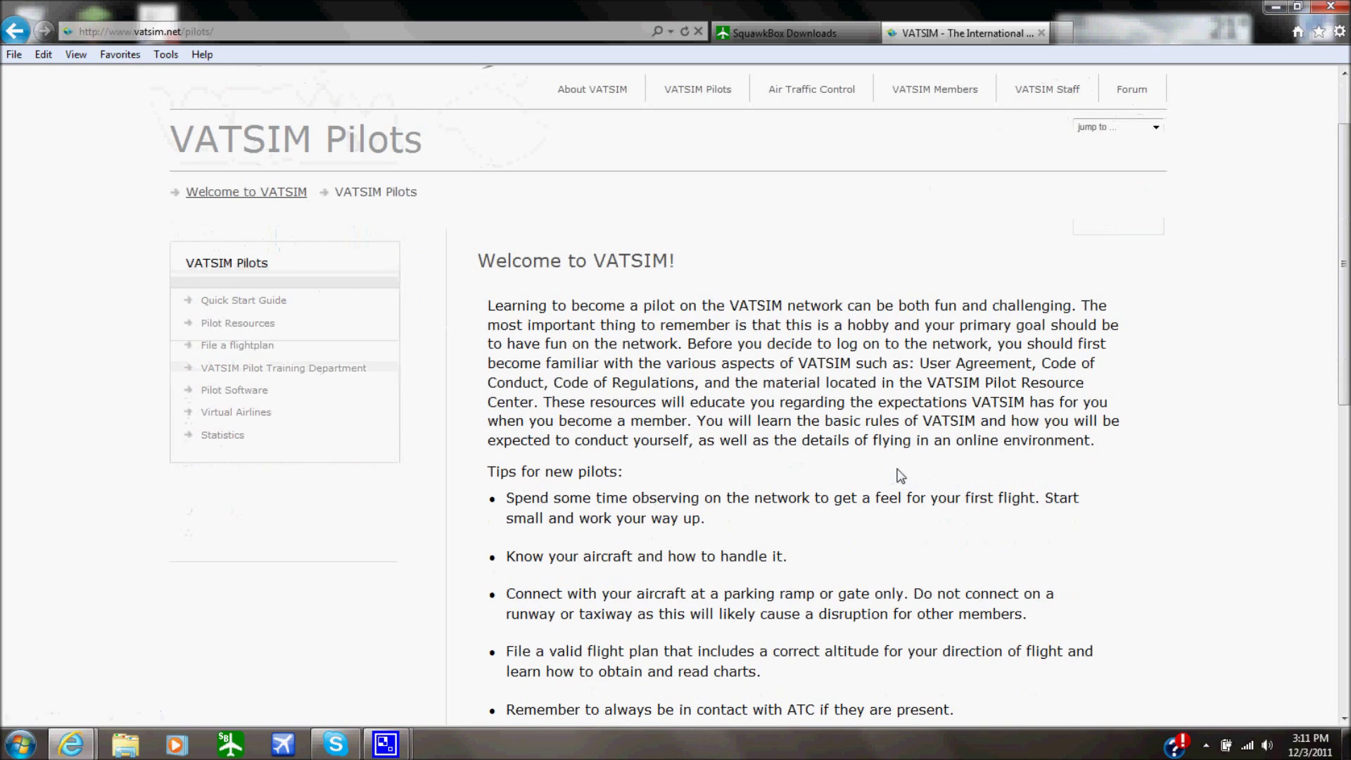
scroll(809, 454, "up", 10)
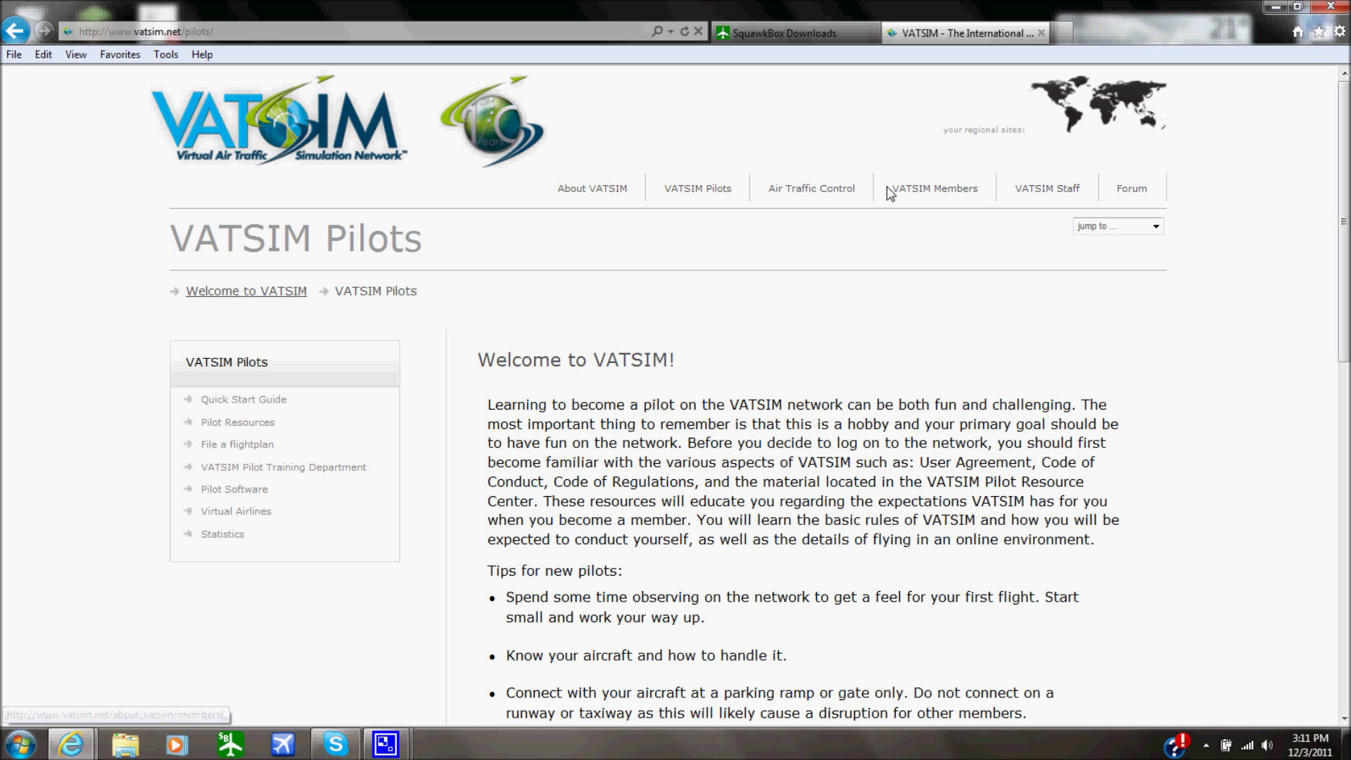
Open the Join VATSIM page from the VATSIM Members area and read through the four registration steps.
left_click(932, 192)
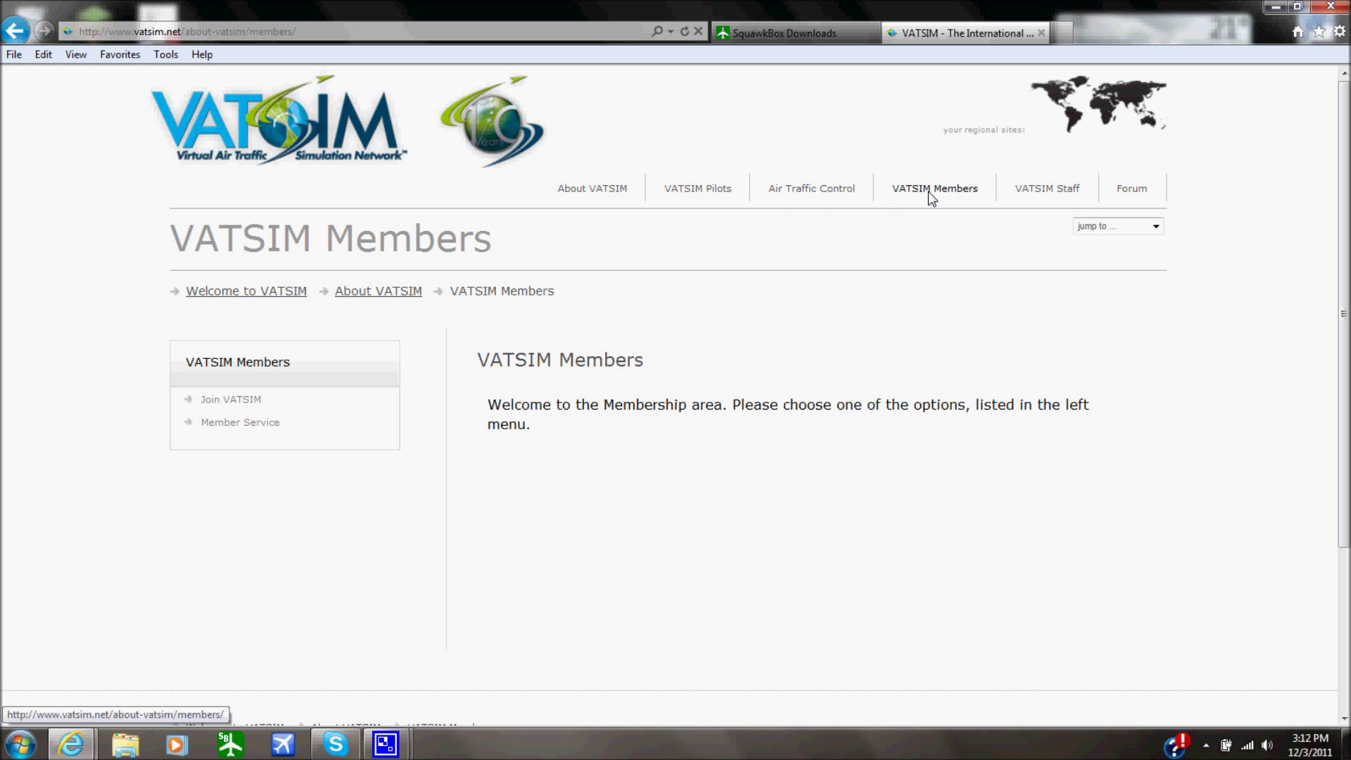
left_click(230, 405)
scroll(413, 383, "down", 6)
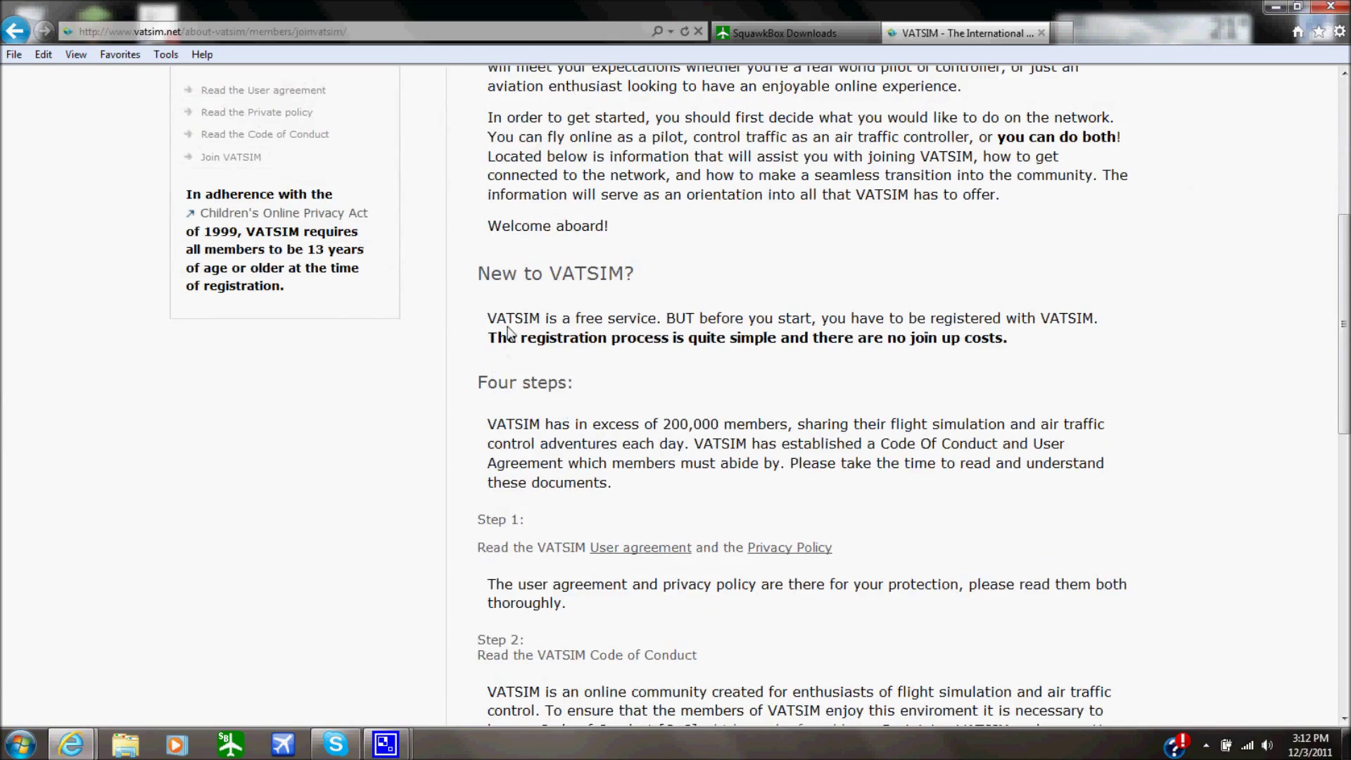
scroll(467, 310, "up", 4)
scroll(466, 302, "up", 1)
scroll(455, 297, "down", 2)
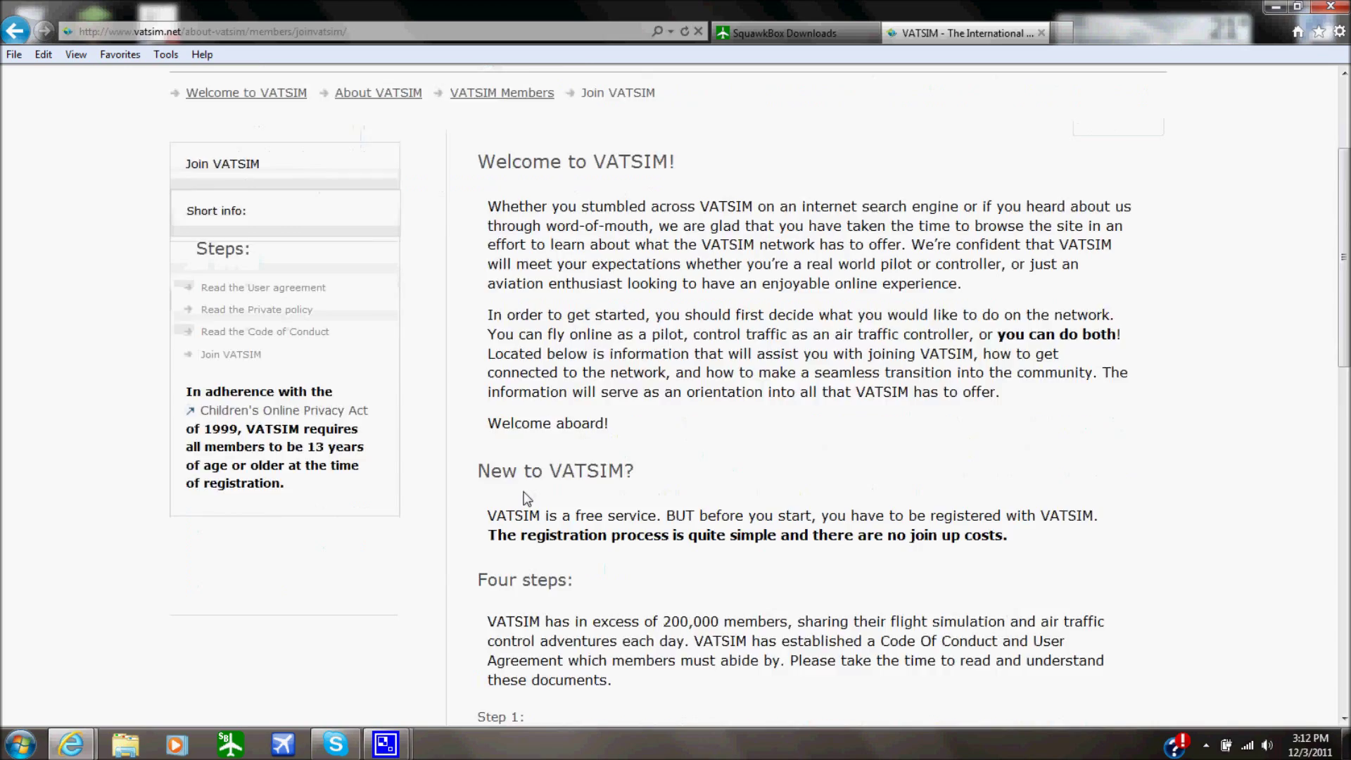
scroll(575, 440, "down", 5)
scroll(556, 240, "up", 4)
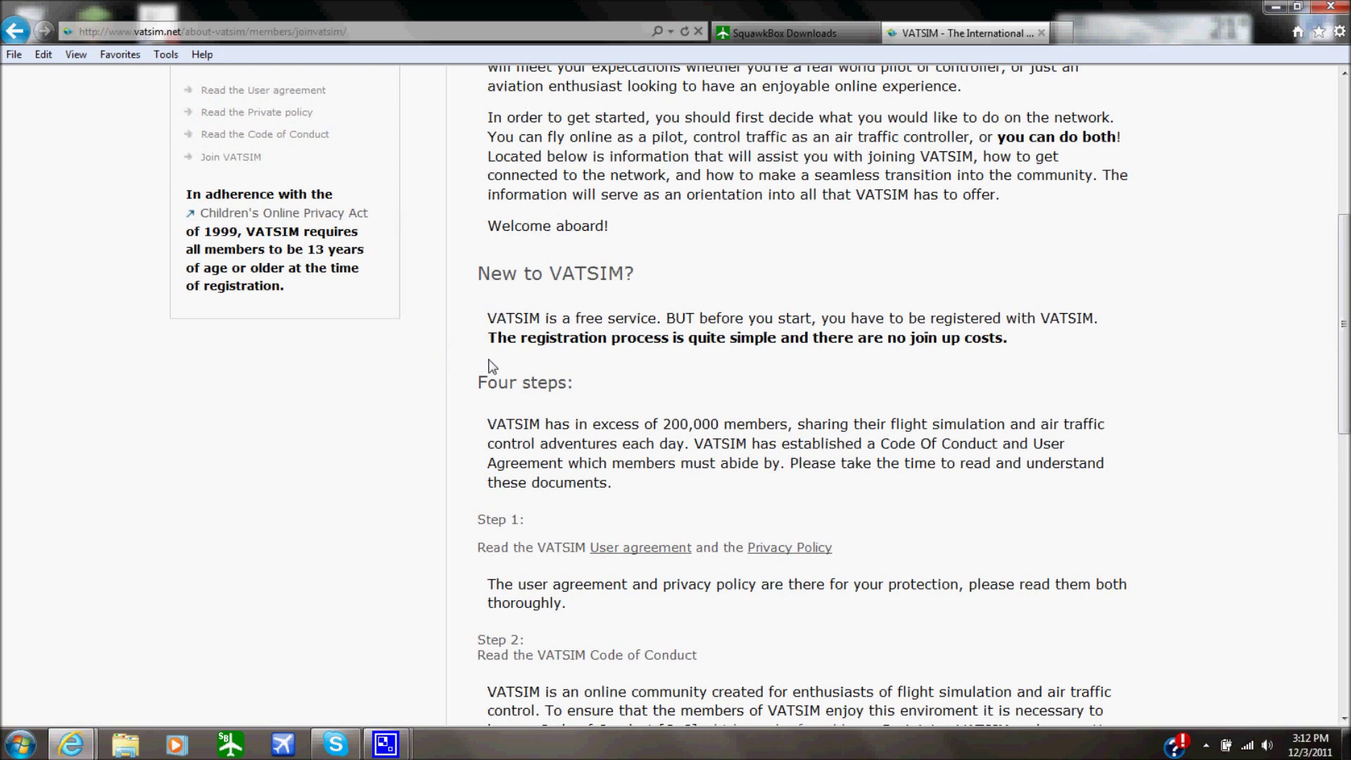
scroll(493, 366, "down", 8)
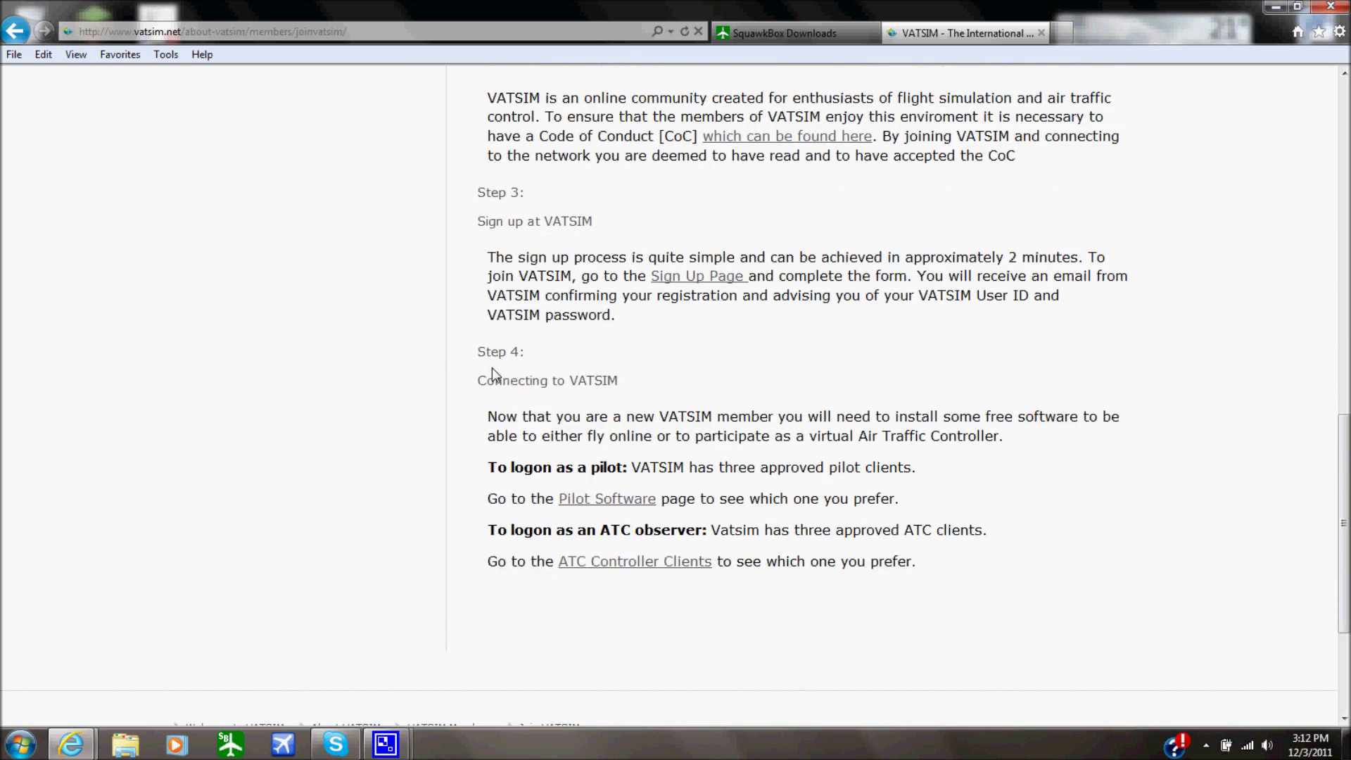
scroll(495, 375, "down", 1)
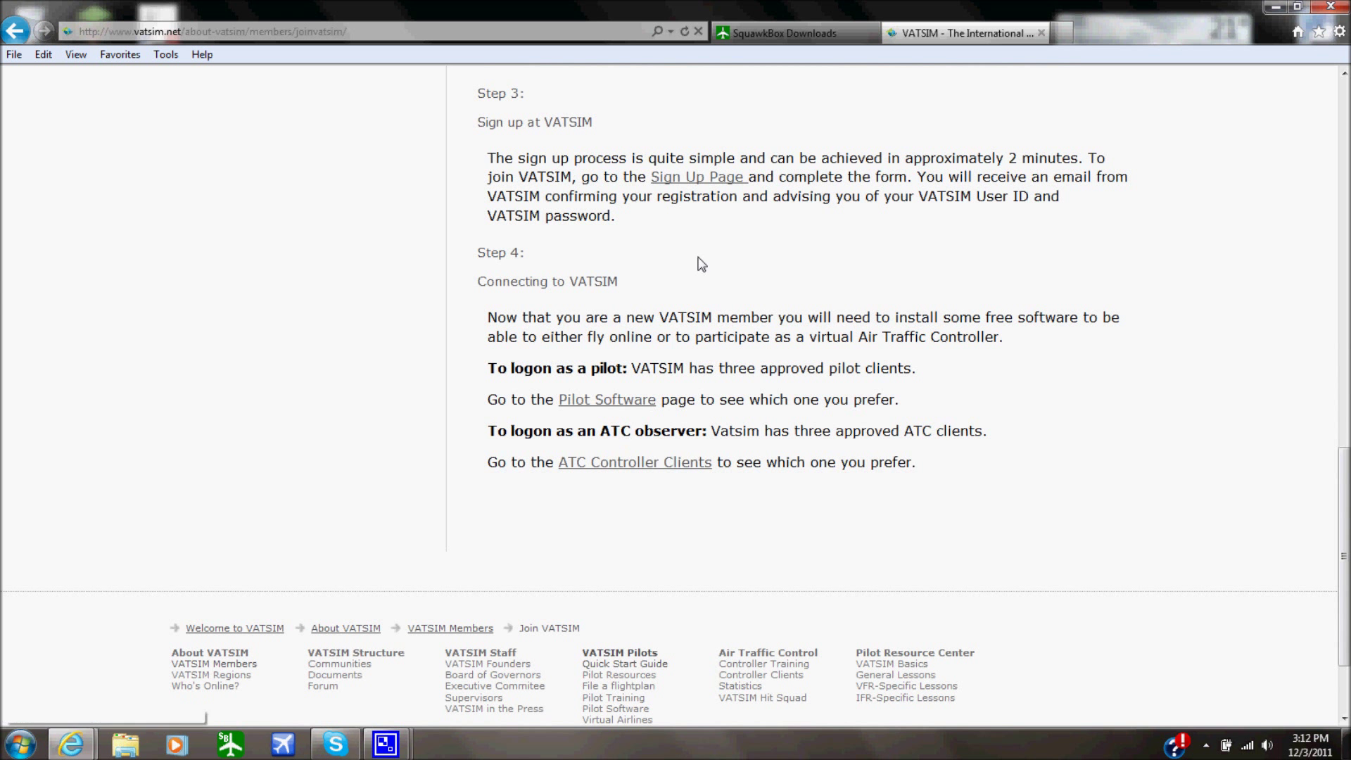
View the VATSIM member registration page, close it, and review the Join VATSIM page's age requirement and introductory information.
left_click(688, 181)
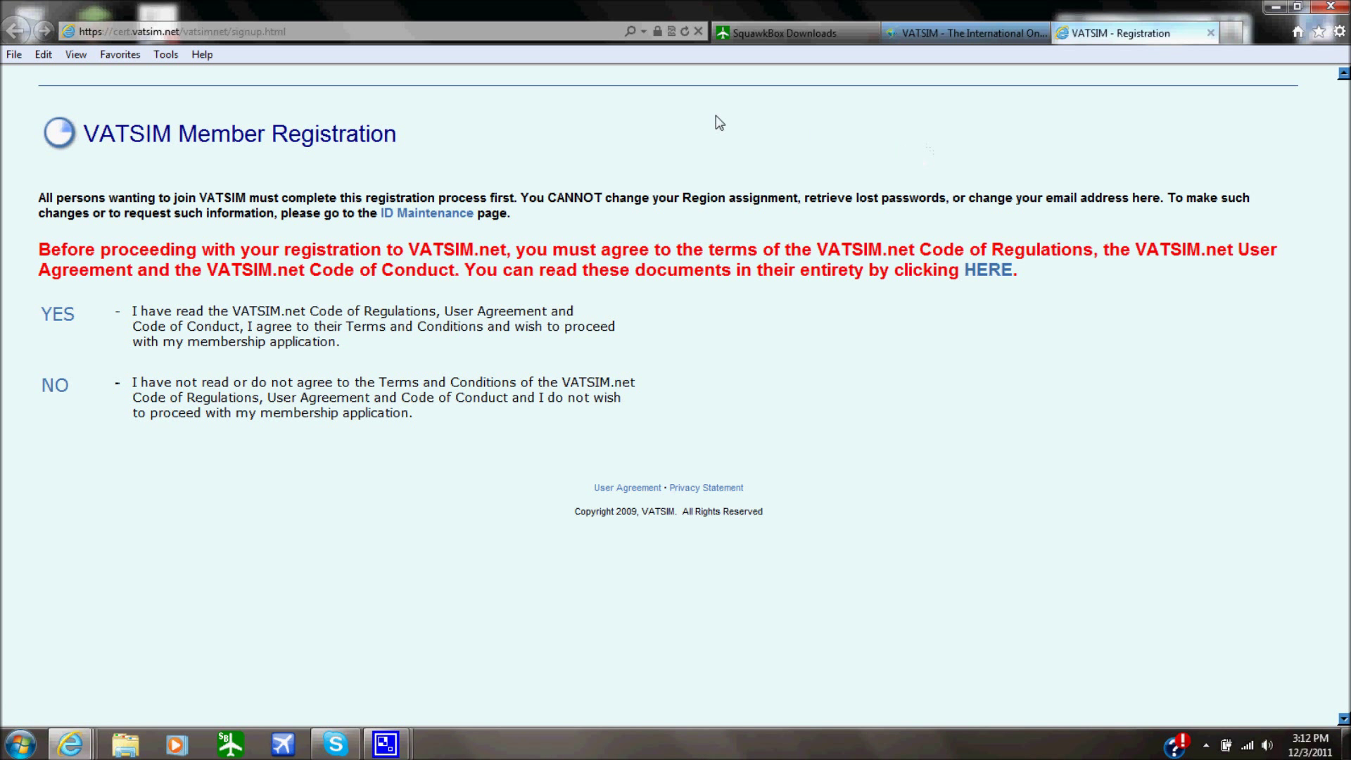
left_click(1212, 33)
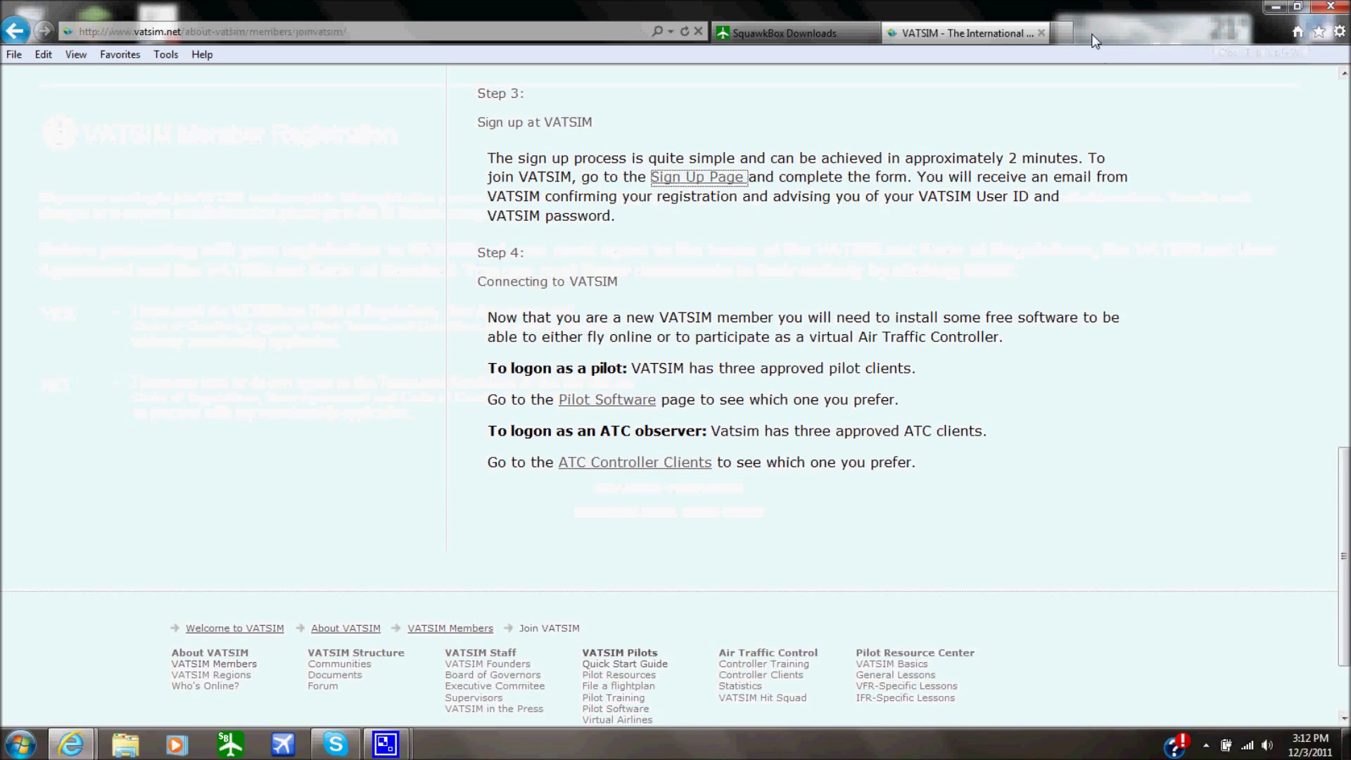
scroll(361, 363, "up", 10)
scroll(251, 413, "down", 3)
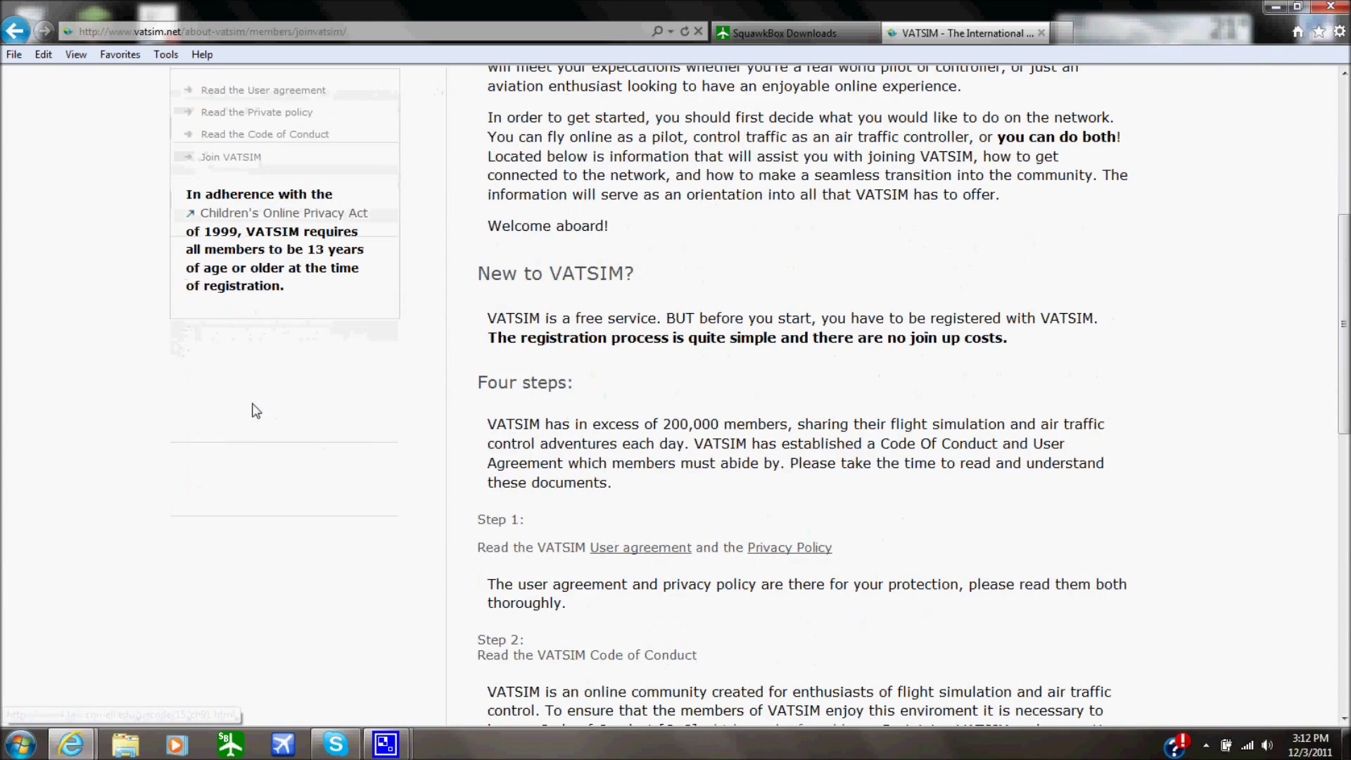
scroll(178, 392, "up", 3)
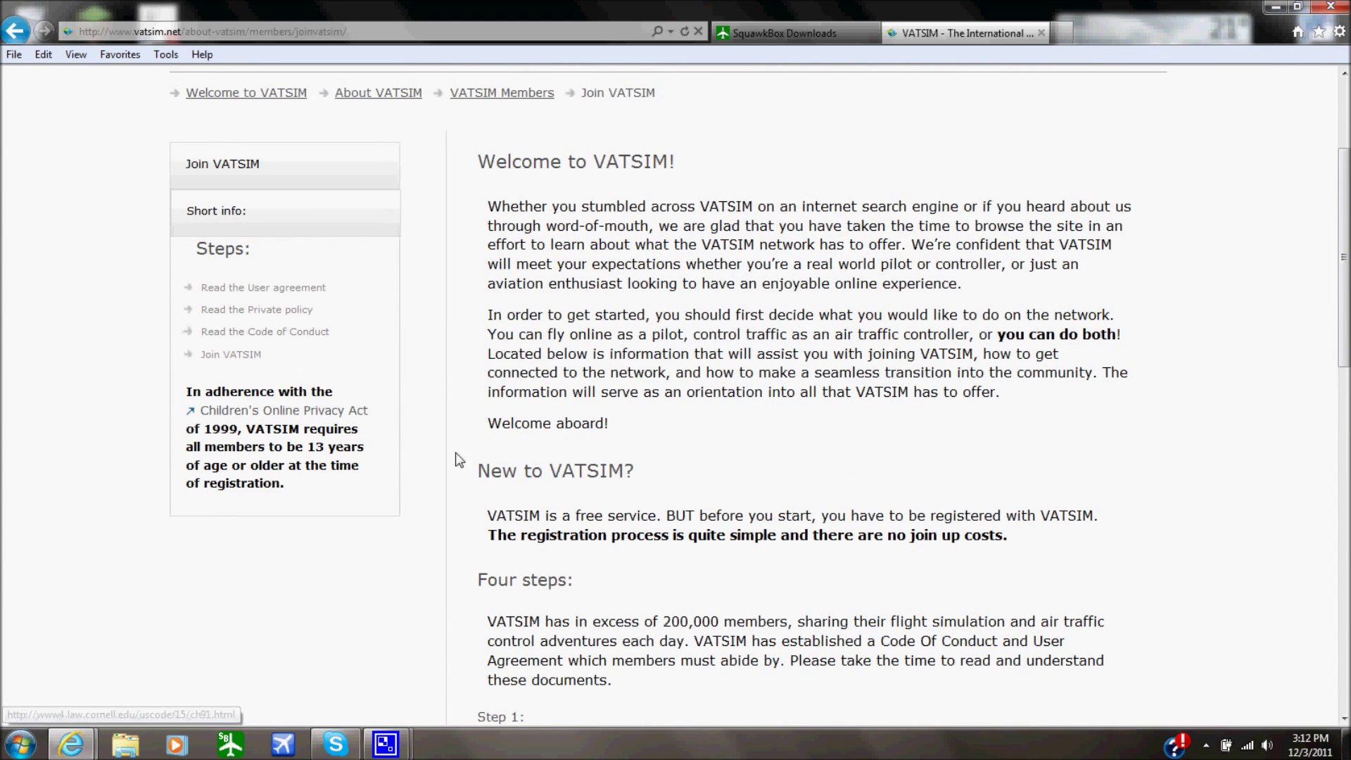
scroll(225, 338, "down", 3)
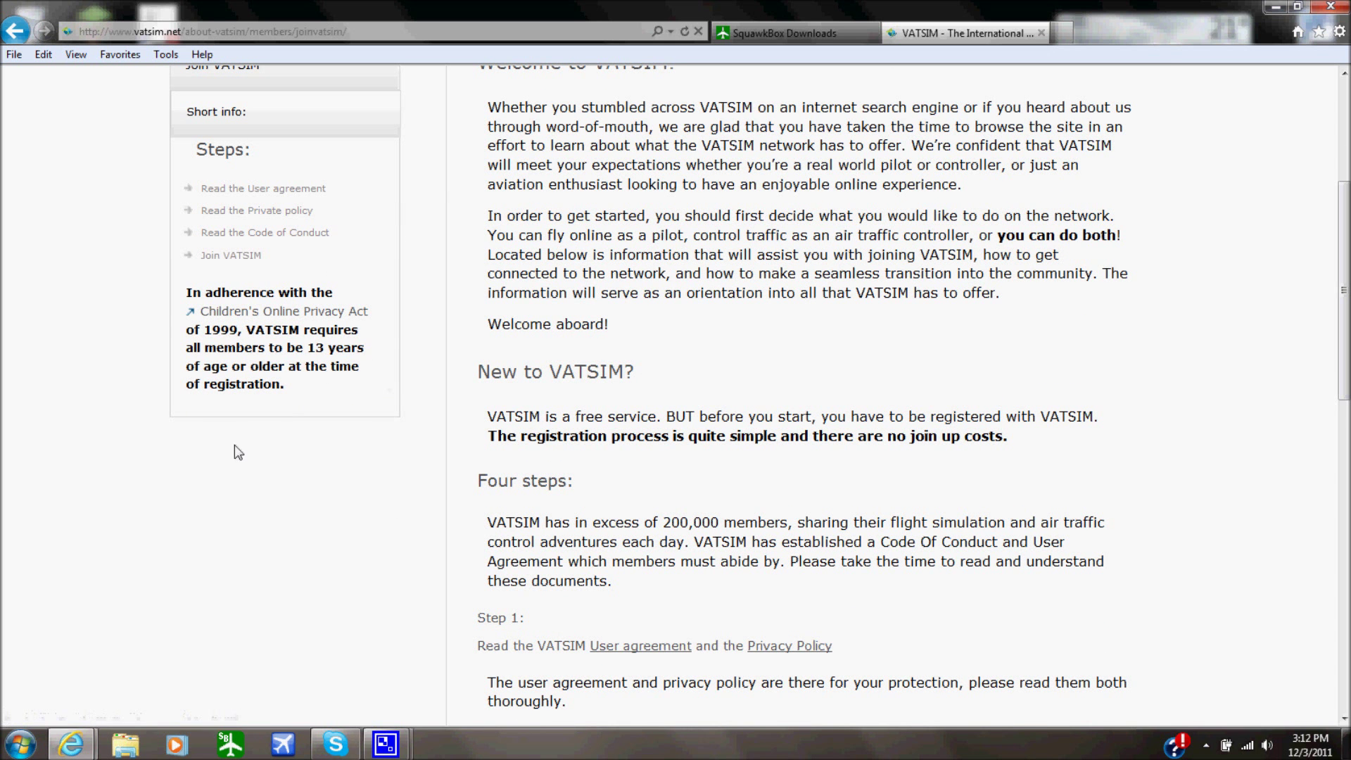
Switch from the browser to SquawkBox and reposition its window over the desktop.
scroll(365, 411, "up", 5)
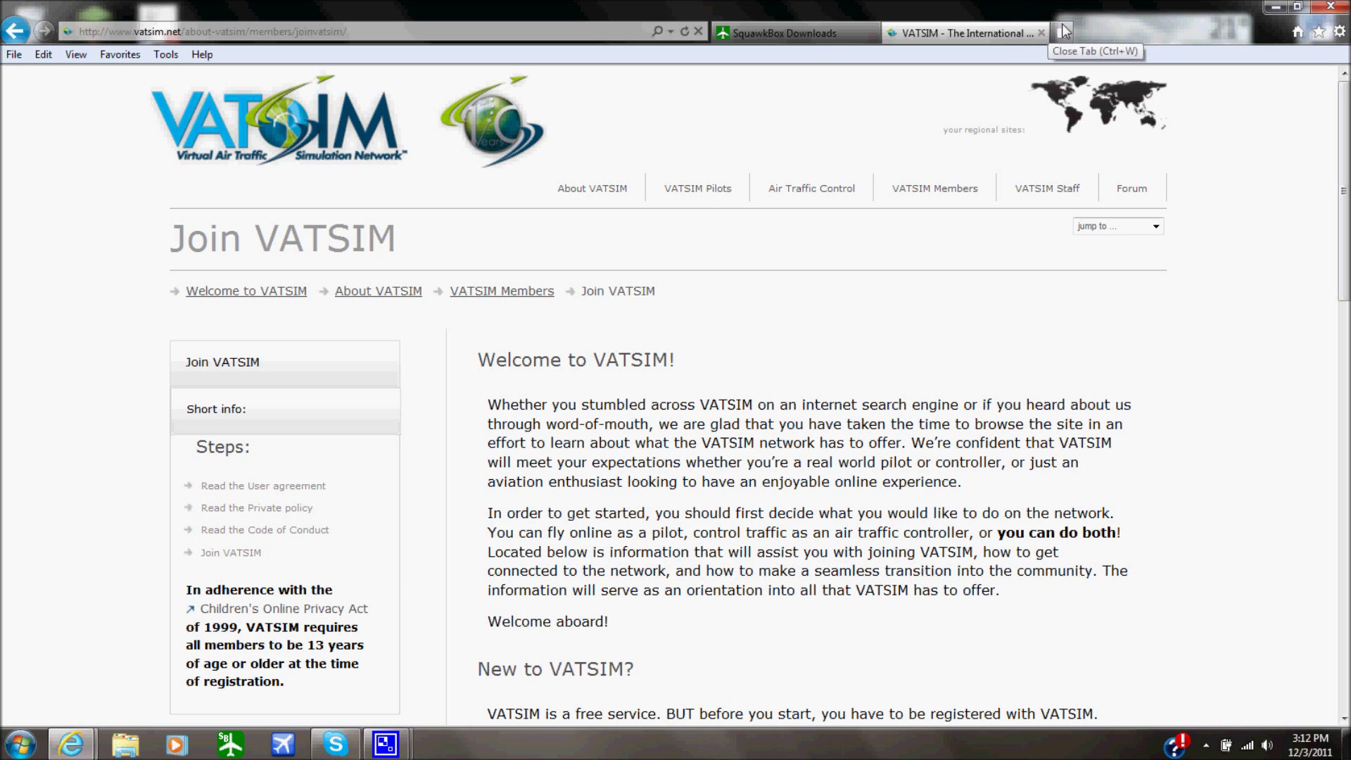
left_click(1276, 7)
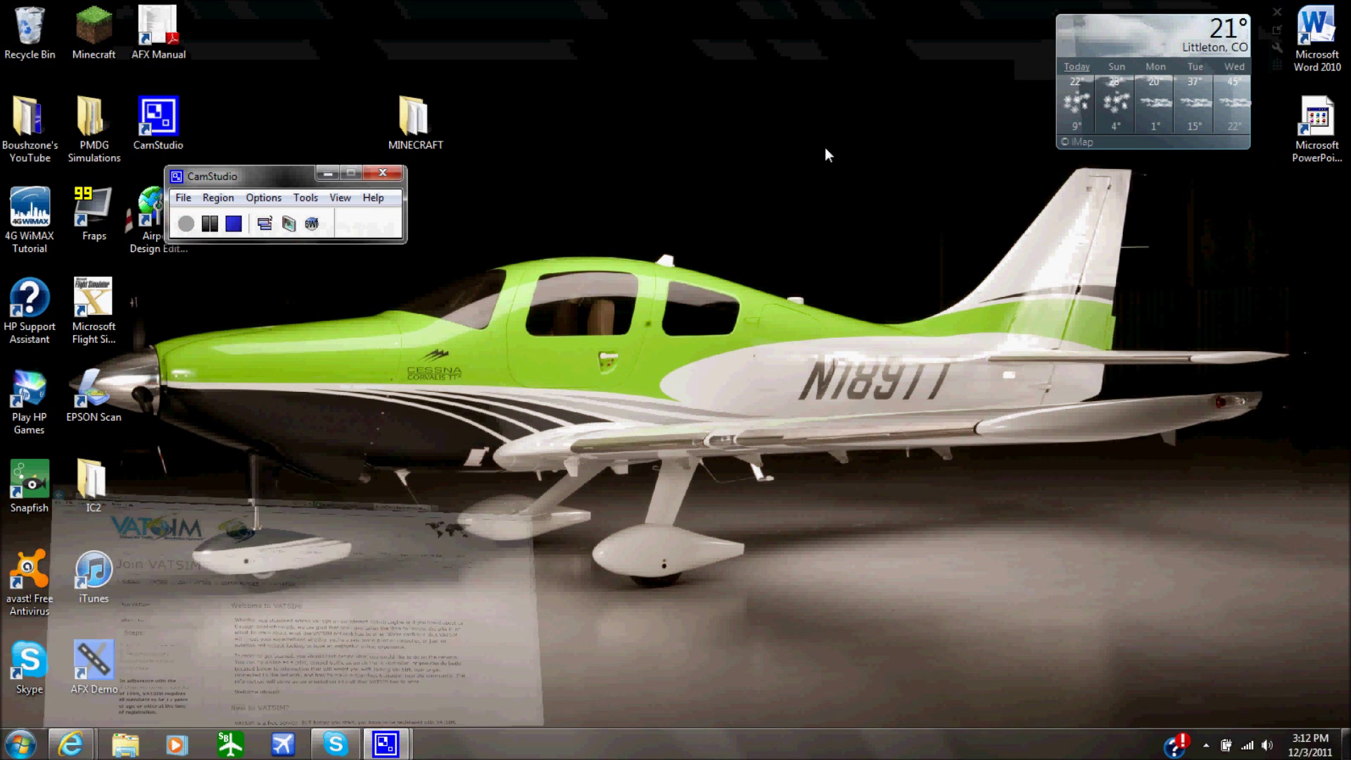
left_click(231, 744)
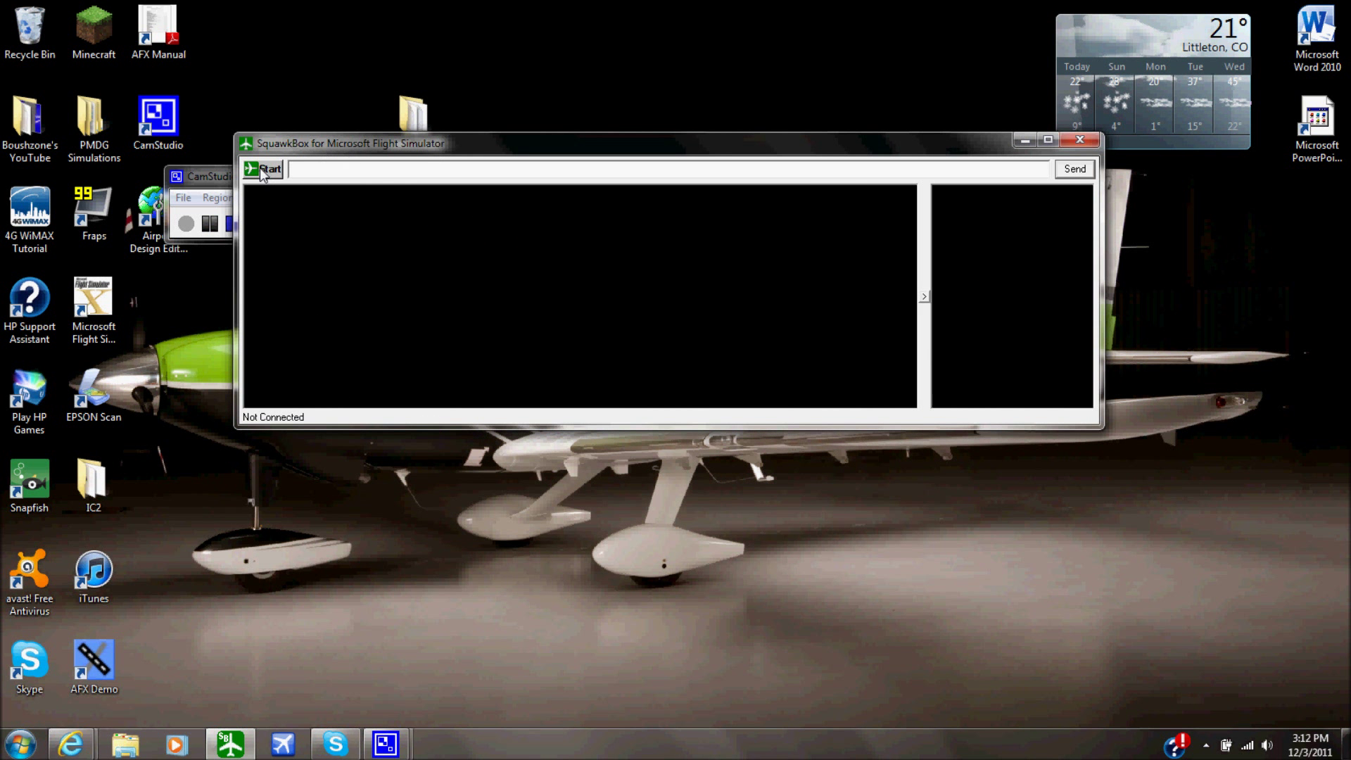
left_click_drag(857, 146, 880, 111)
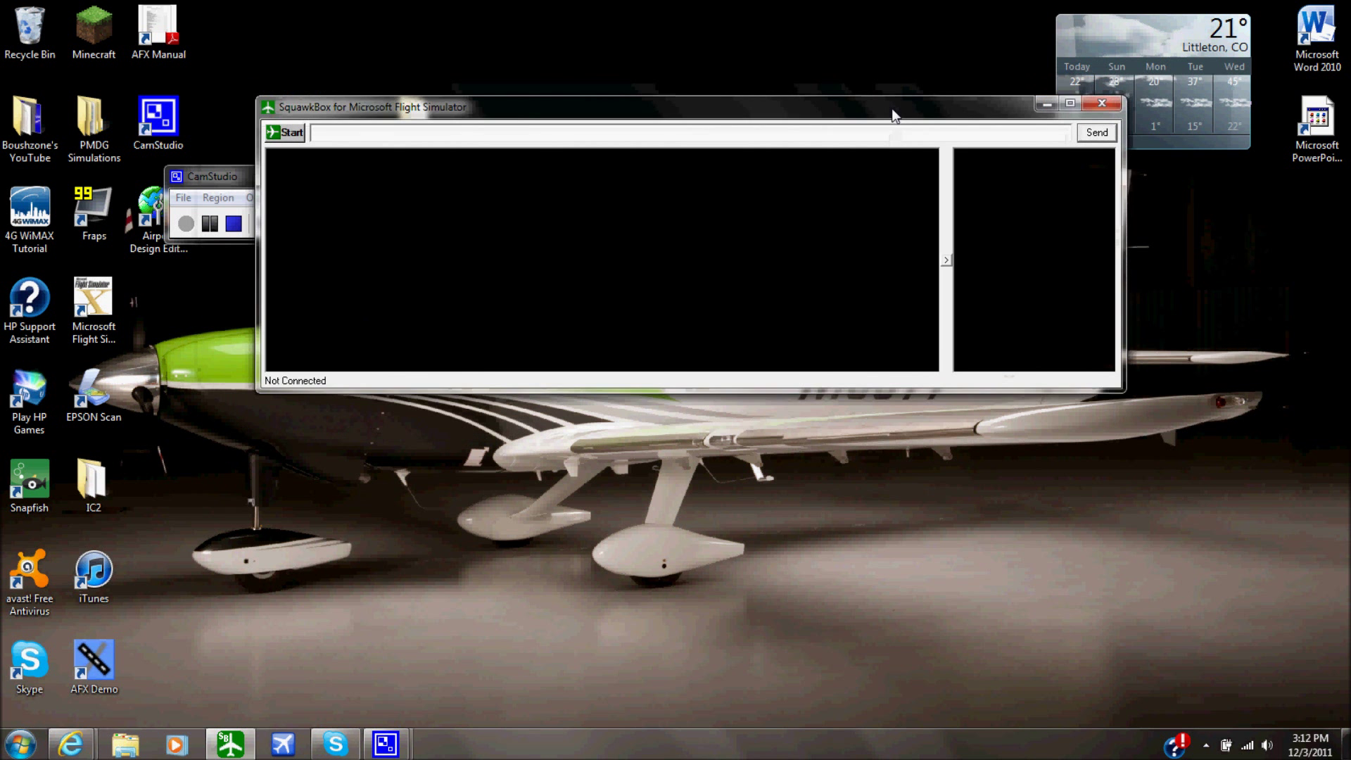
left_click_drag(706, 114, 610, 133)
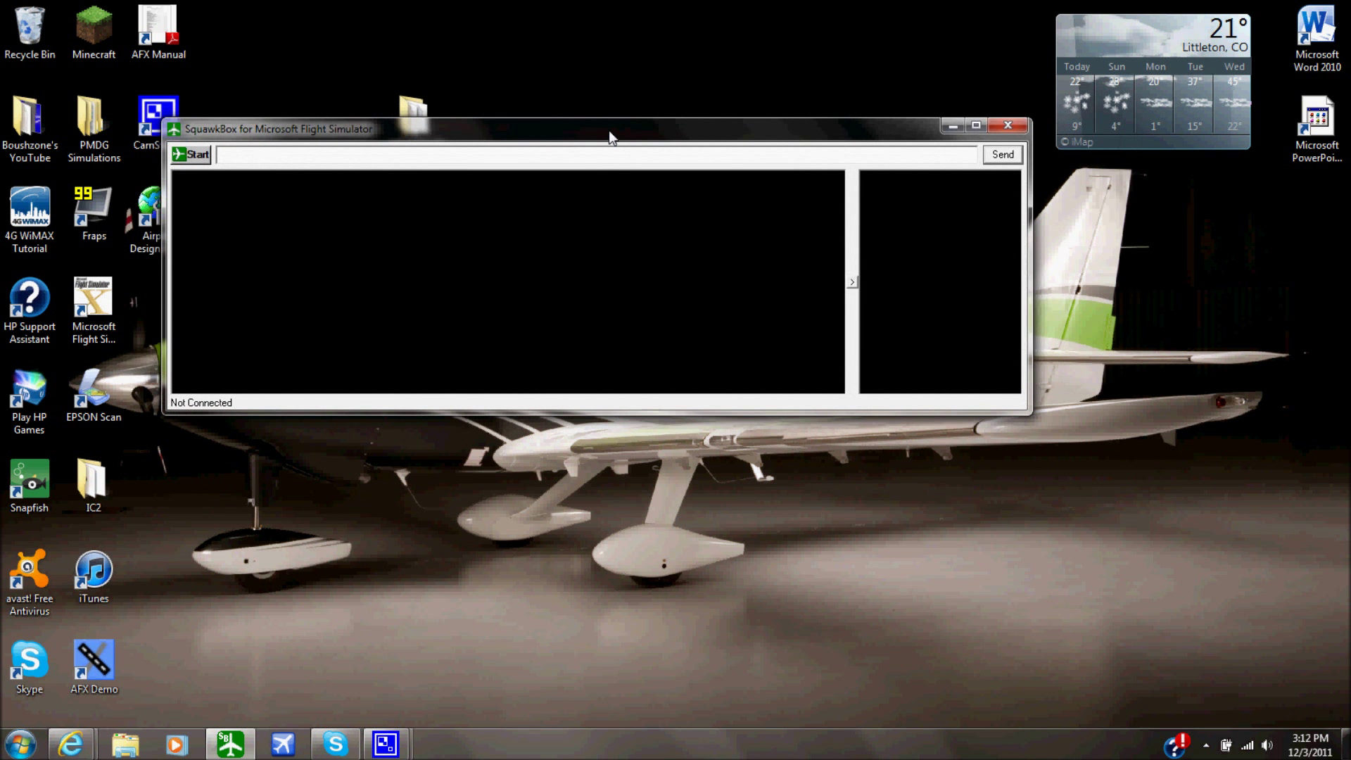
Open SquawkBox's connection settings and choose VATSIM: USA-W2 as the server.
left_click(203, 158)
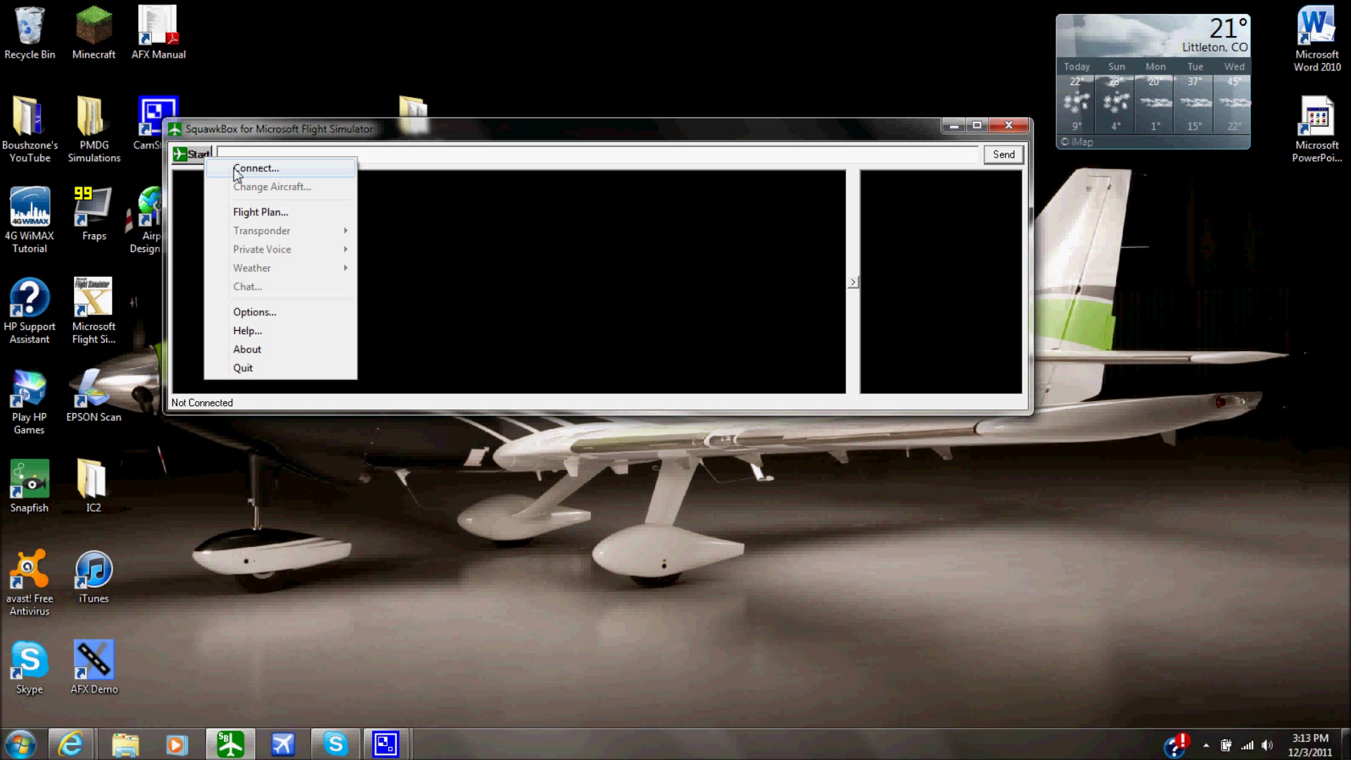
left_click(255, 168)
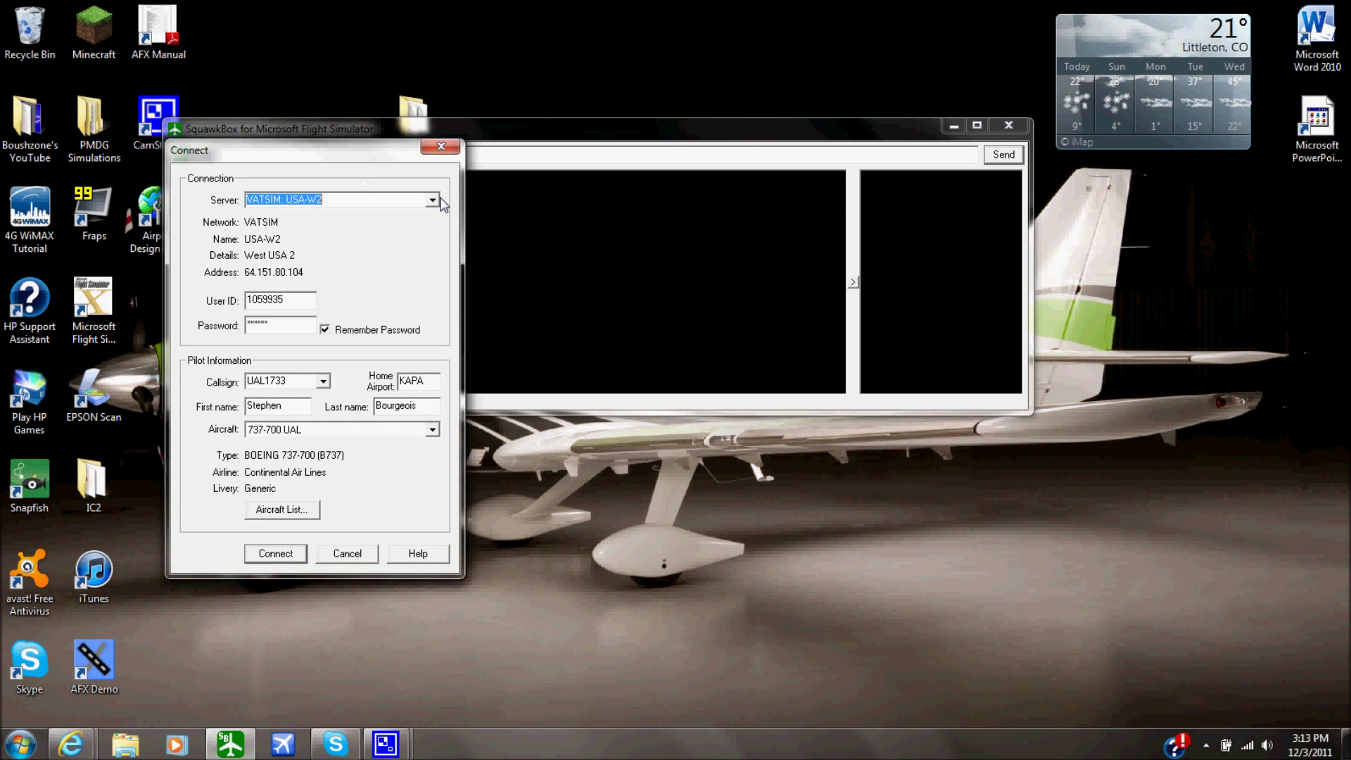
left_click(437, 200)
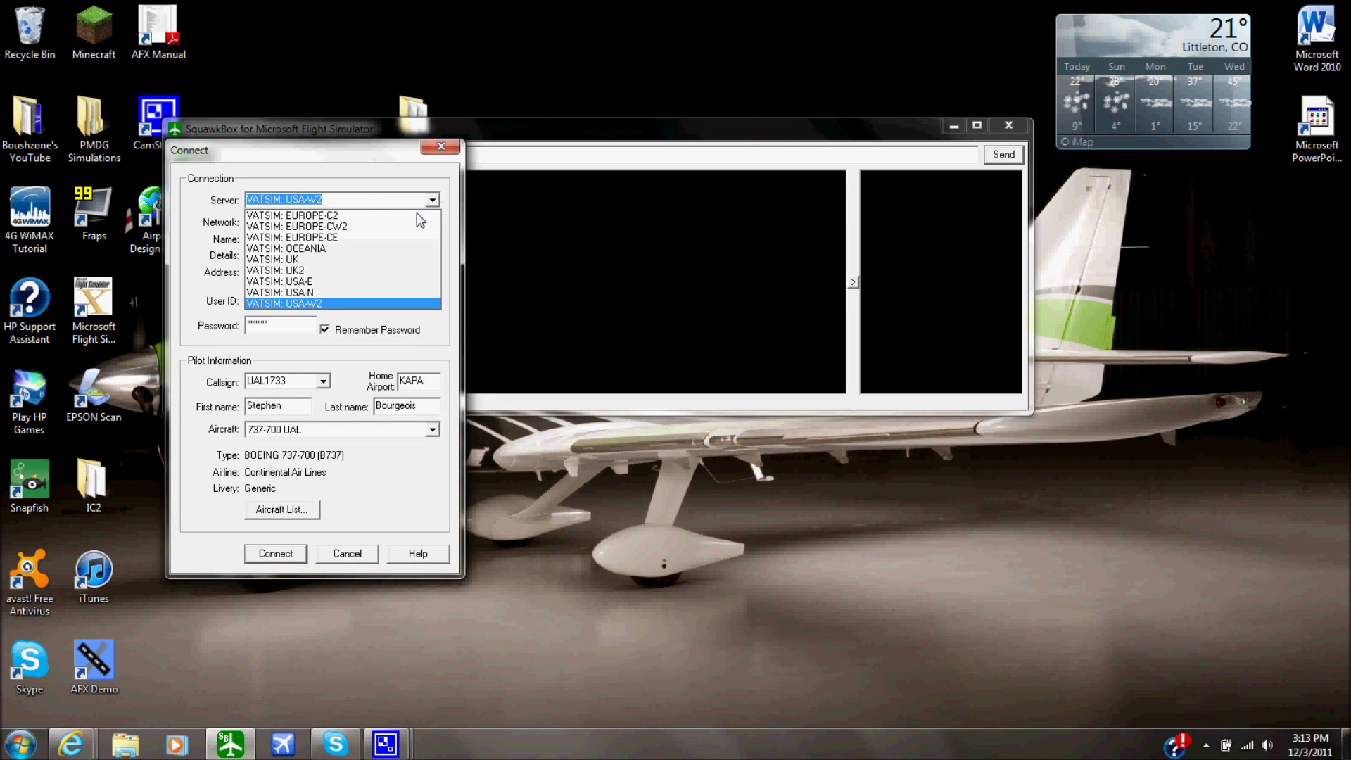
left_click(326, 304)
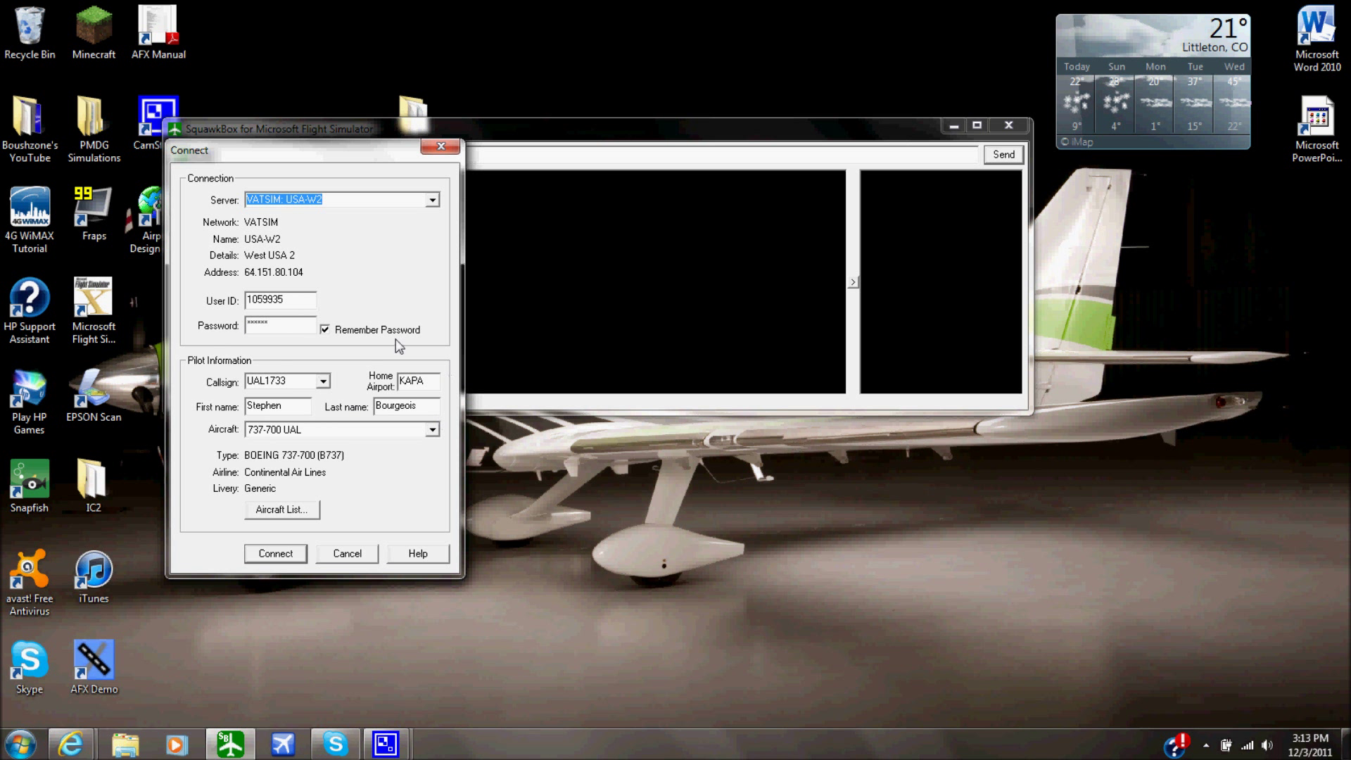
Review the list of saved callsigns in the pilot information of the Connect dialog.
left_click(323, 381)
left_click(311, 357)
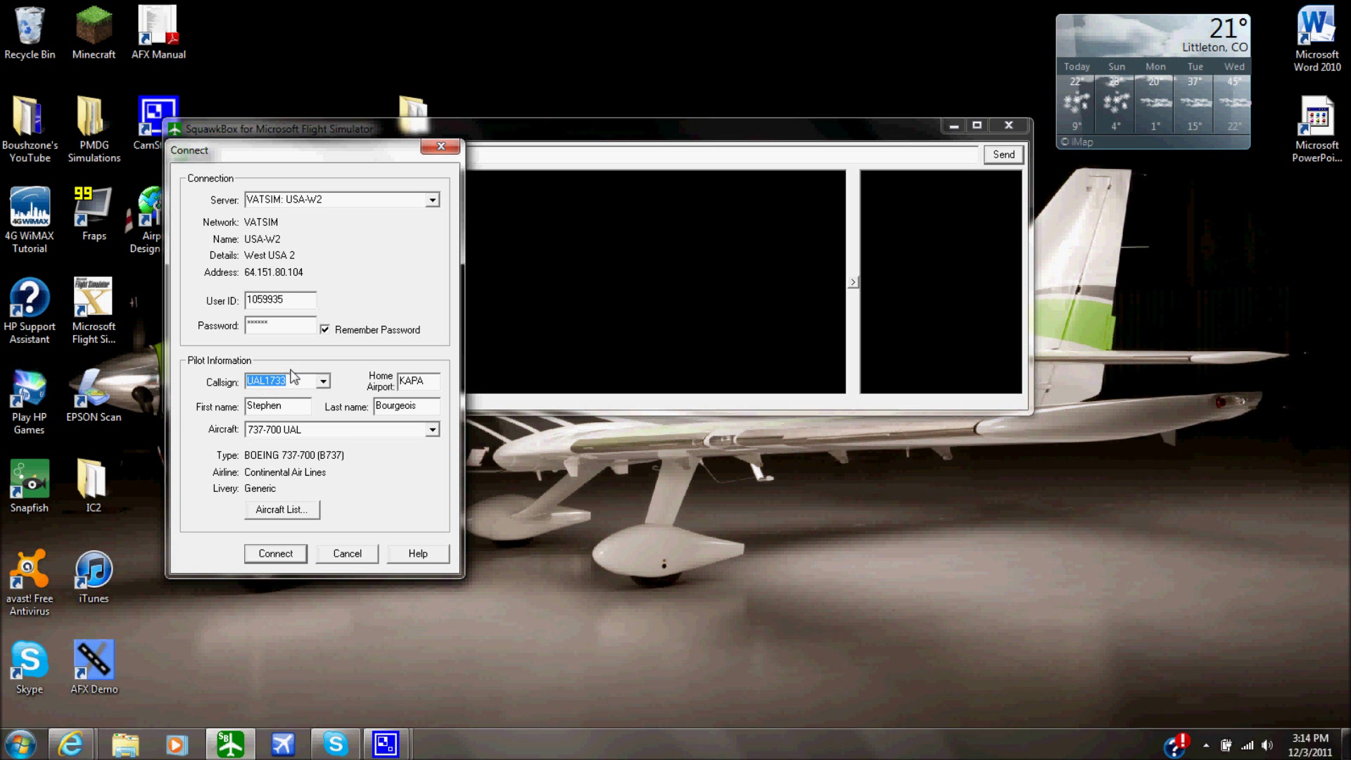
left_click(321, 383)
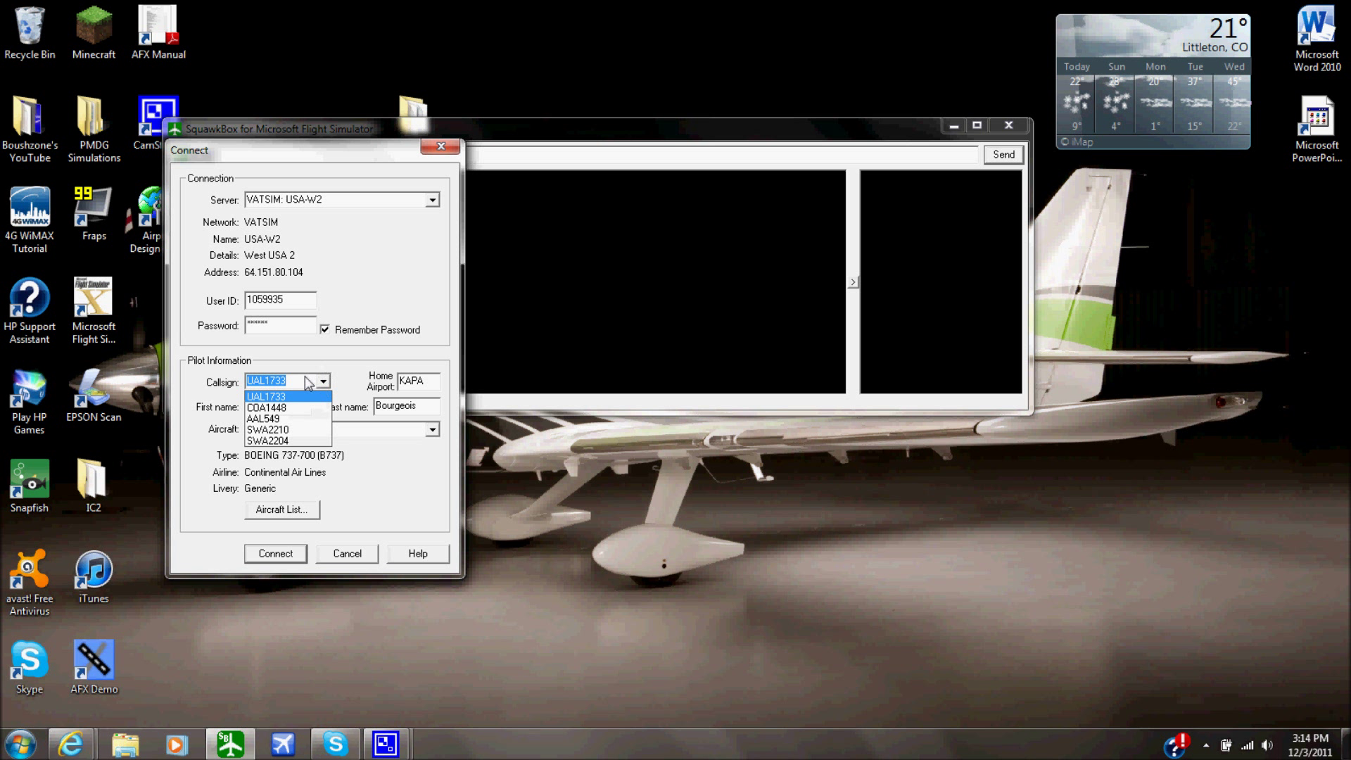
left_click(305, 366)
Switch to the VATSIM browser window and open flightaware.com in a new tab.
mouse_move(71, 744)
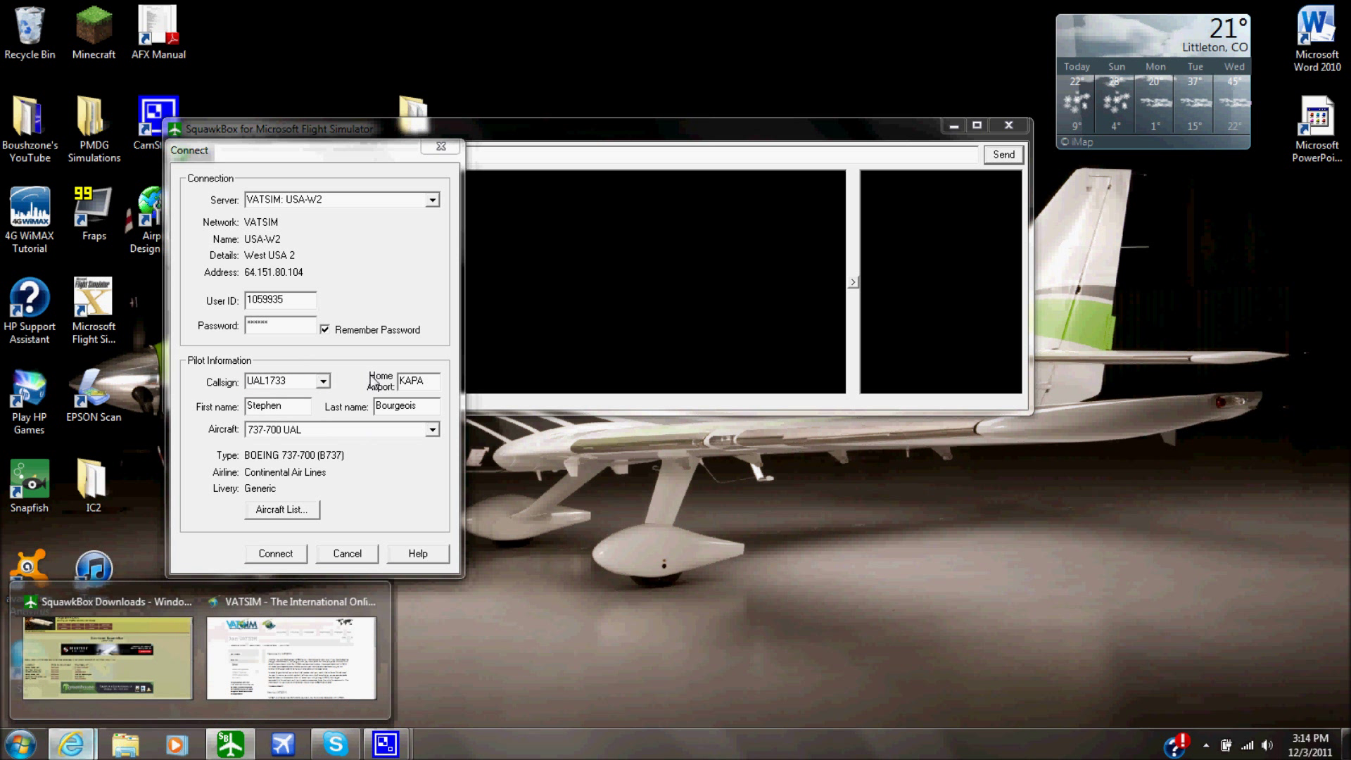
left_click(292, 655)
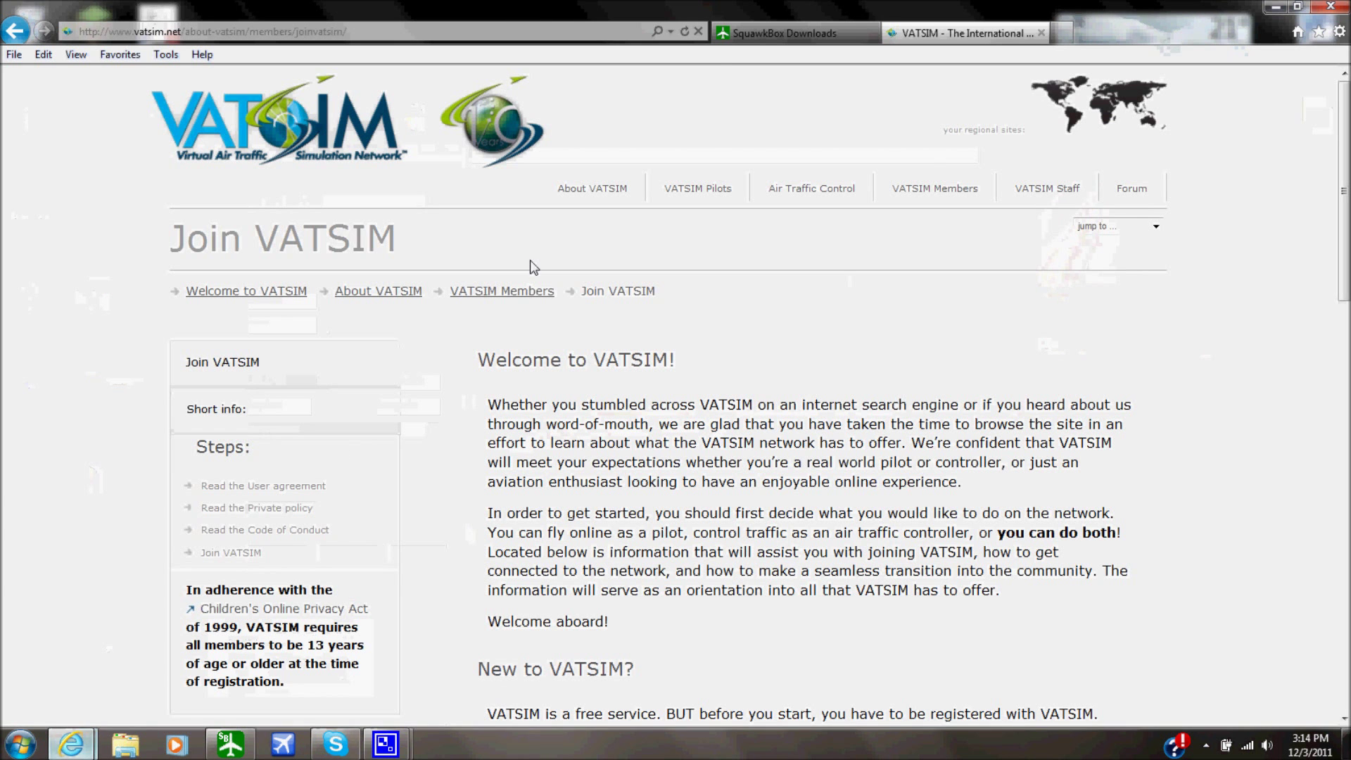
left_click(1062, 32)
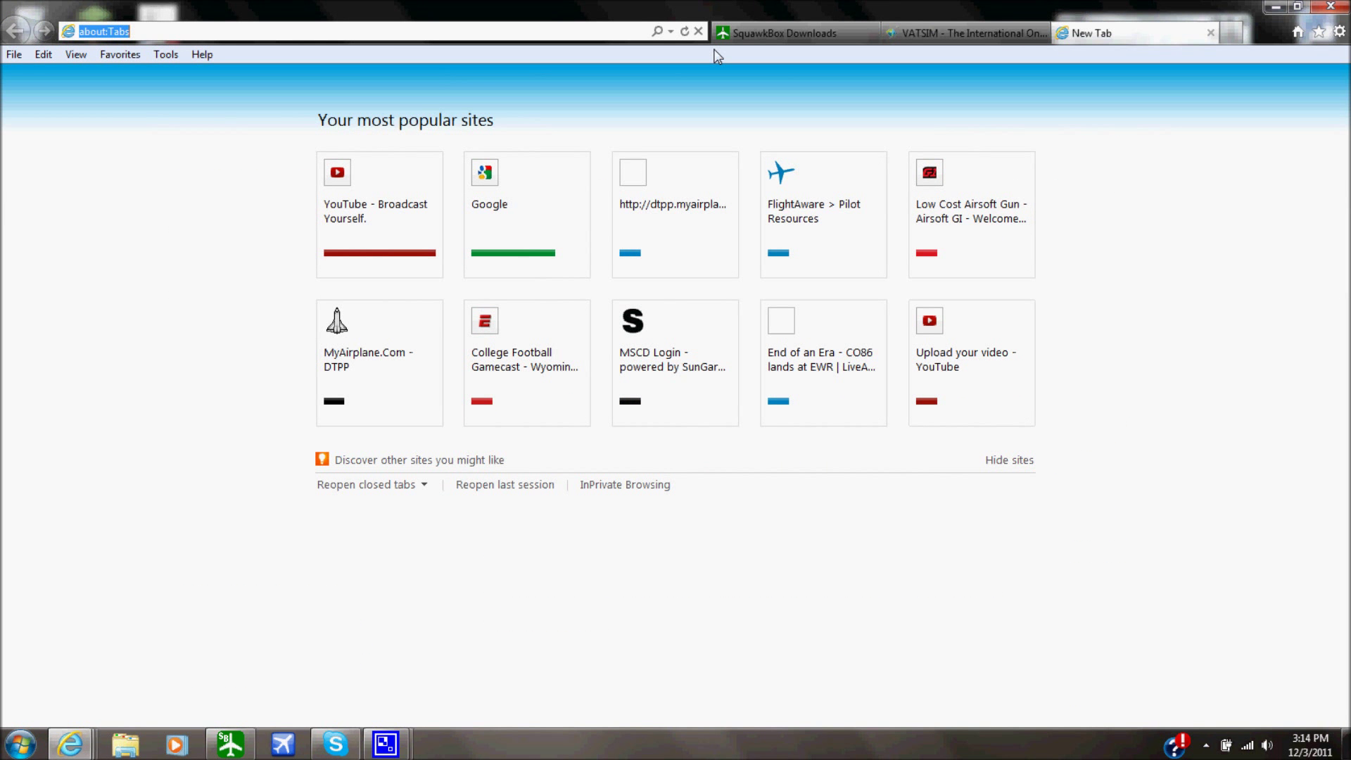
type("flightaware.com/")
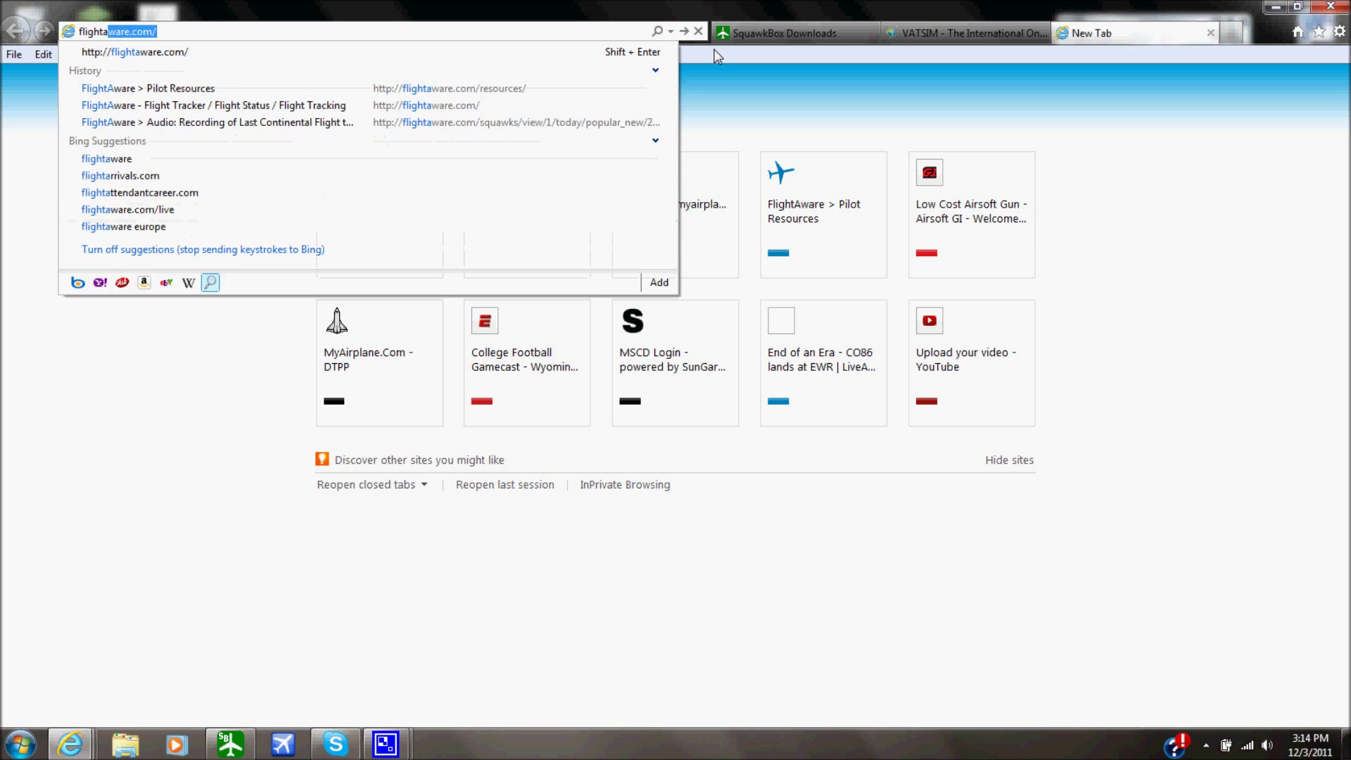
key("Return")
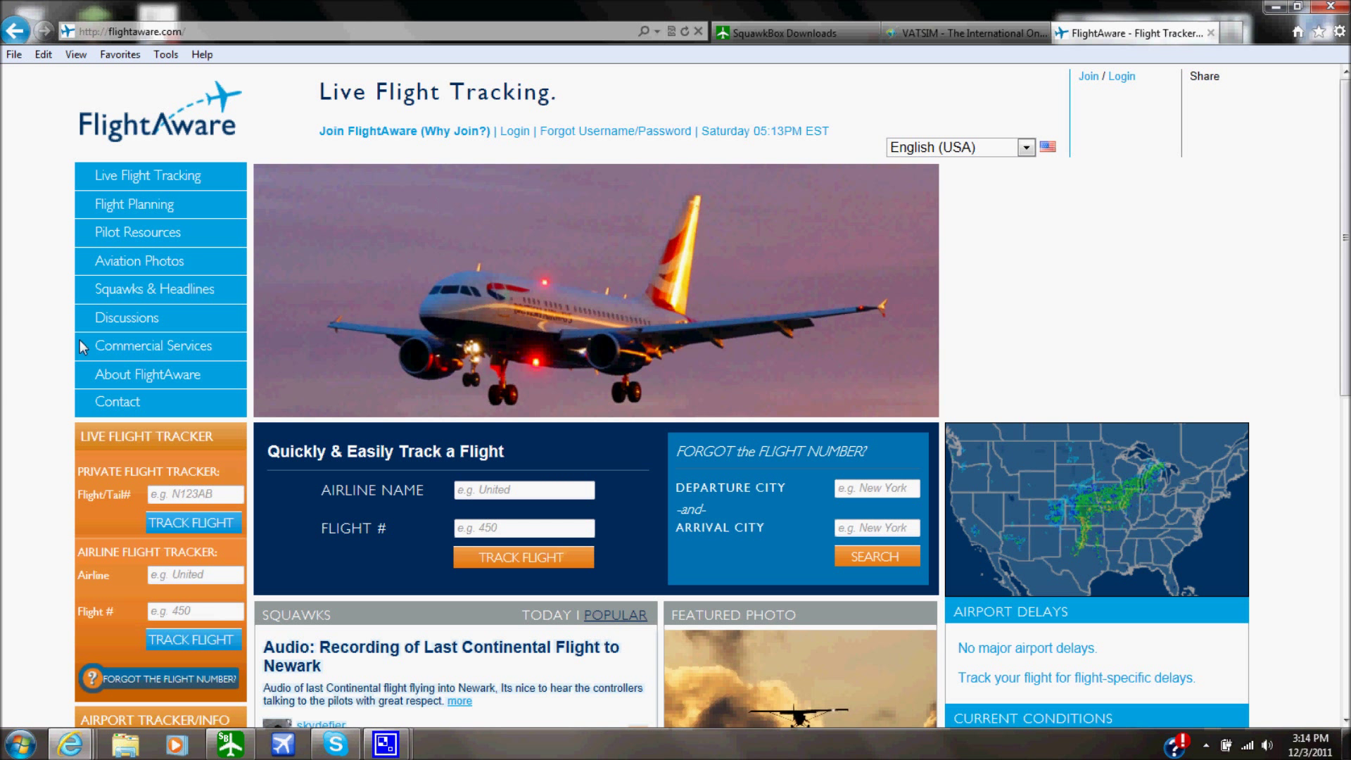
Open the IFR Route Analyzer from FlightAware's Pilot Resources and find flights from KDEN to KDFW.
left_click(138, 233)
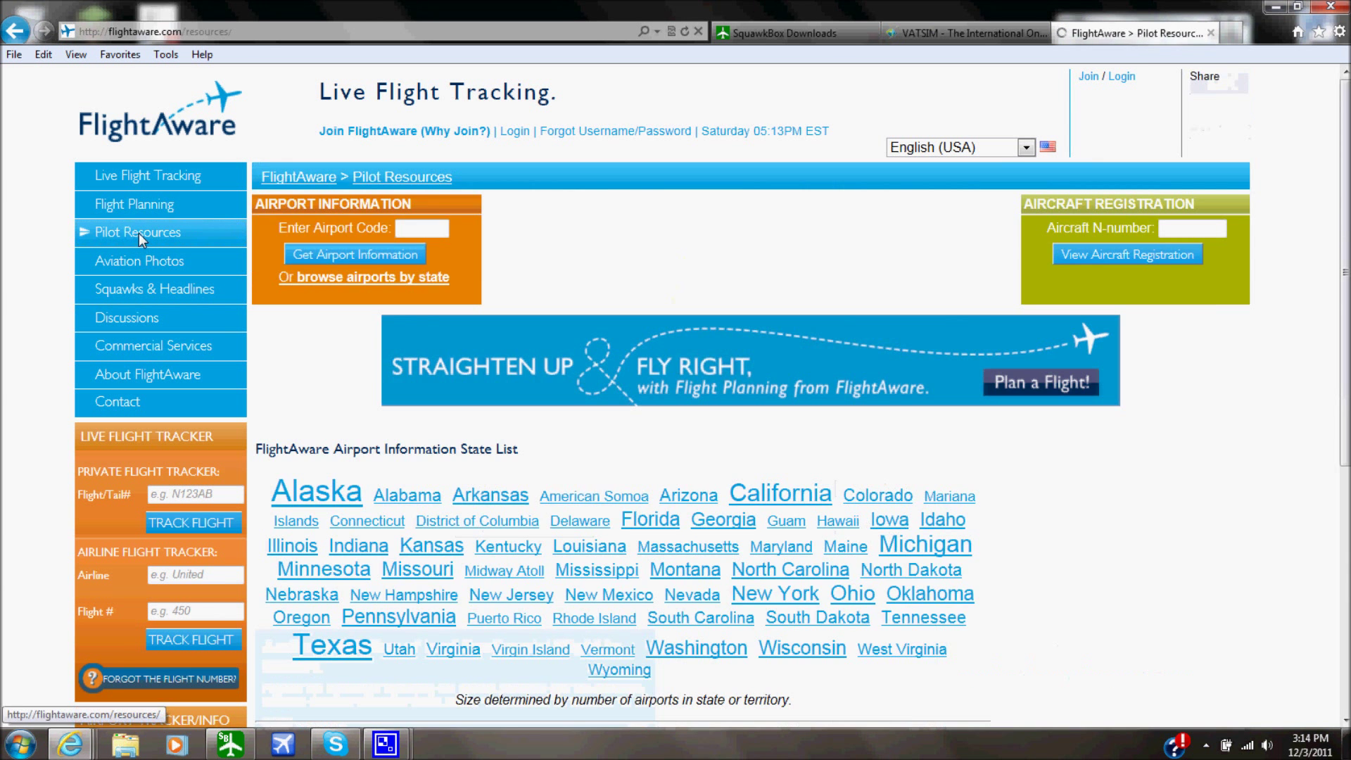
scroll(493, 391, "down", 5)
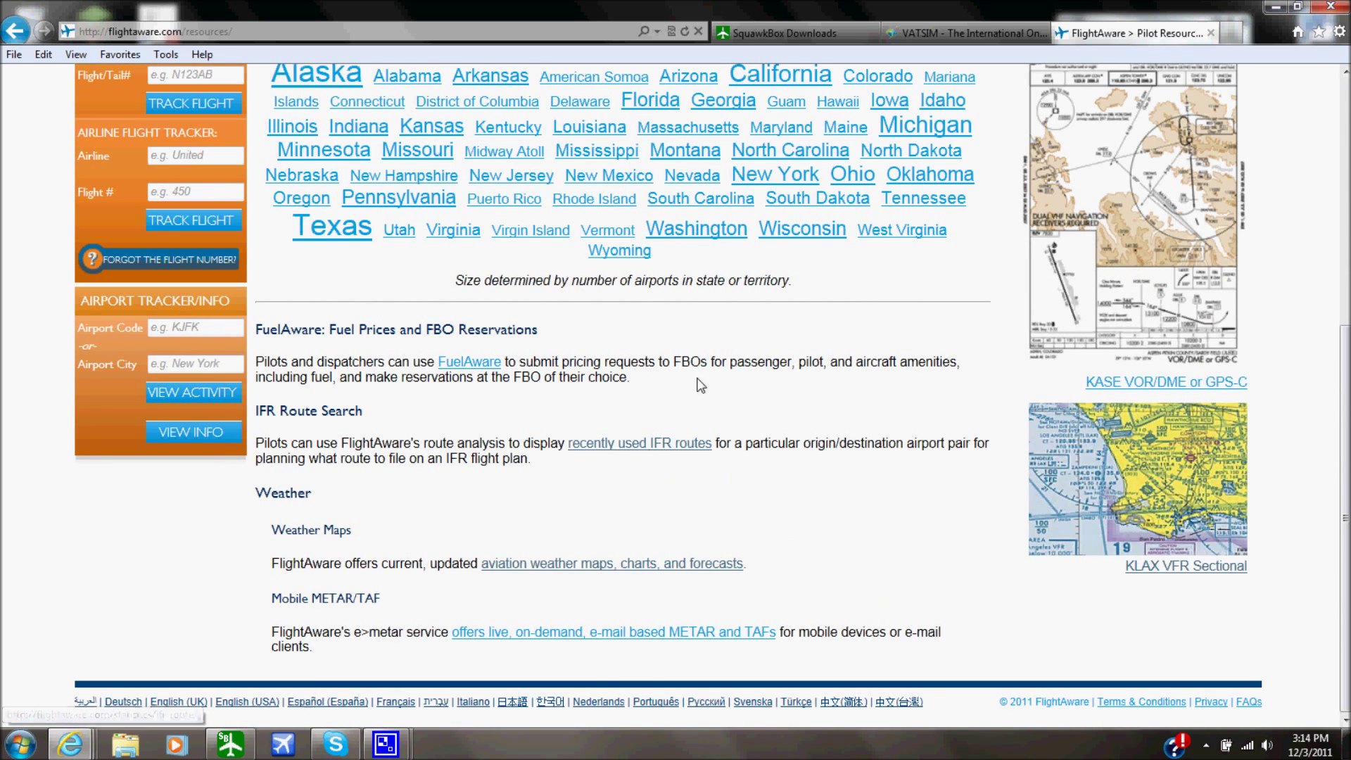
left_click(690, 447)
left_click(283, 313)
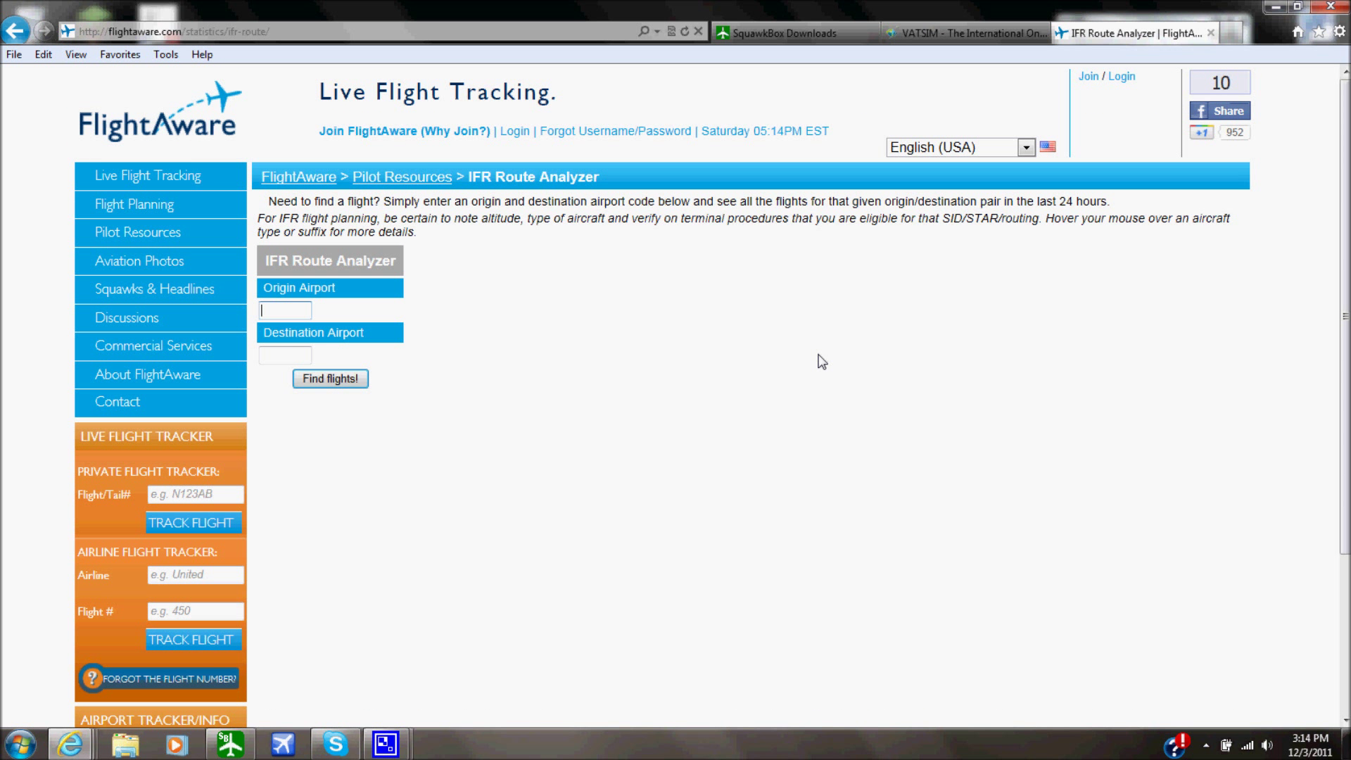
key("Tab")
left_click(313, 384)
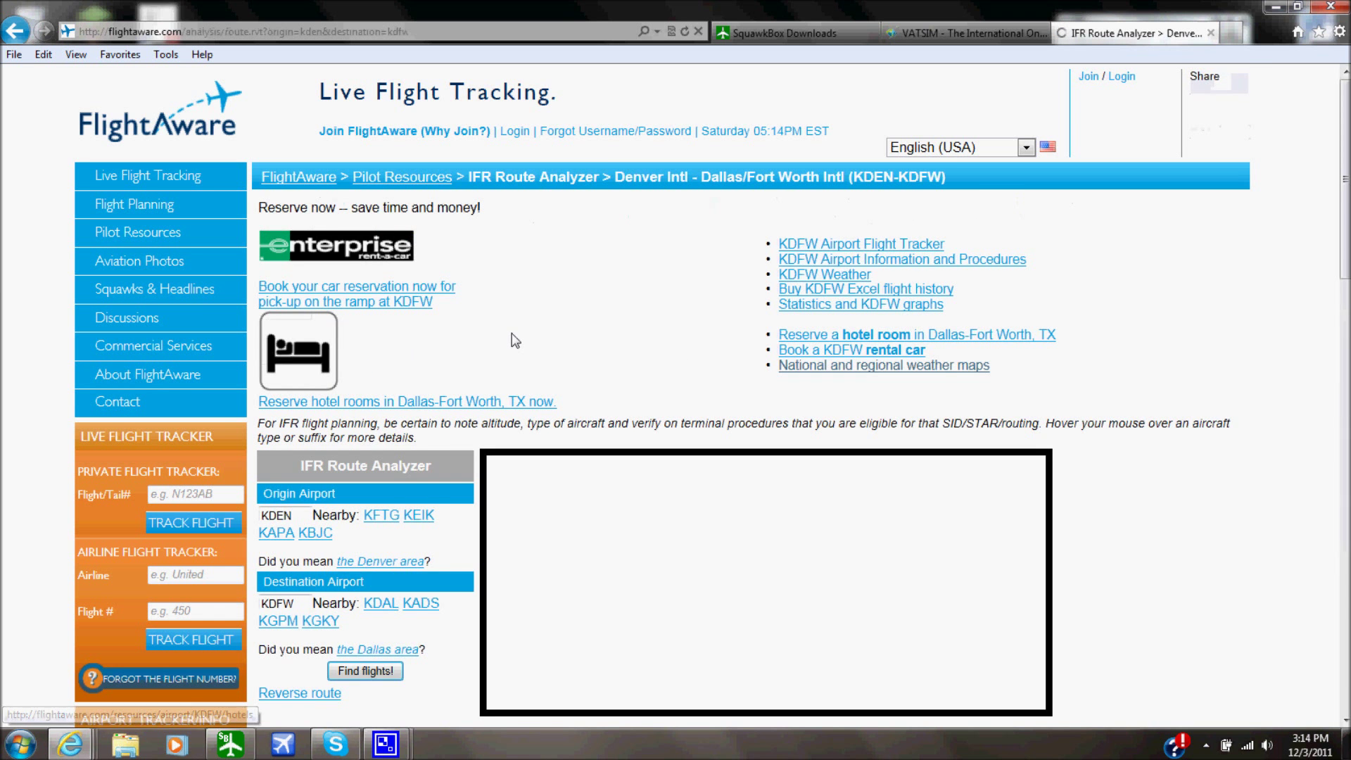
Examine the route analysis summary and the itemized list of flights, comparing idents, aircraft, altitudes and routes.
scroll(492, 335, "down", 5)
scroll(512, 340, "down", 4)
scroll(314, 393, "up", 3)
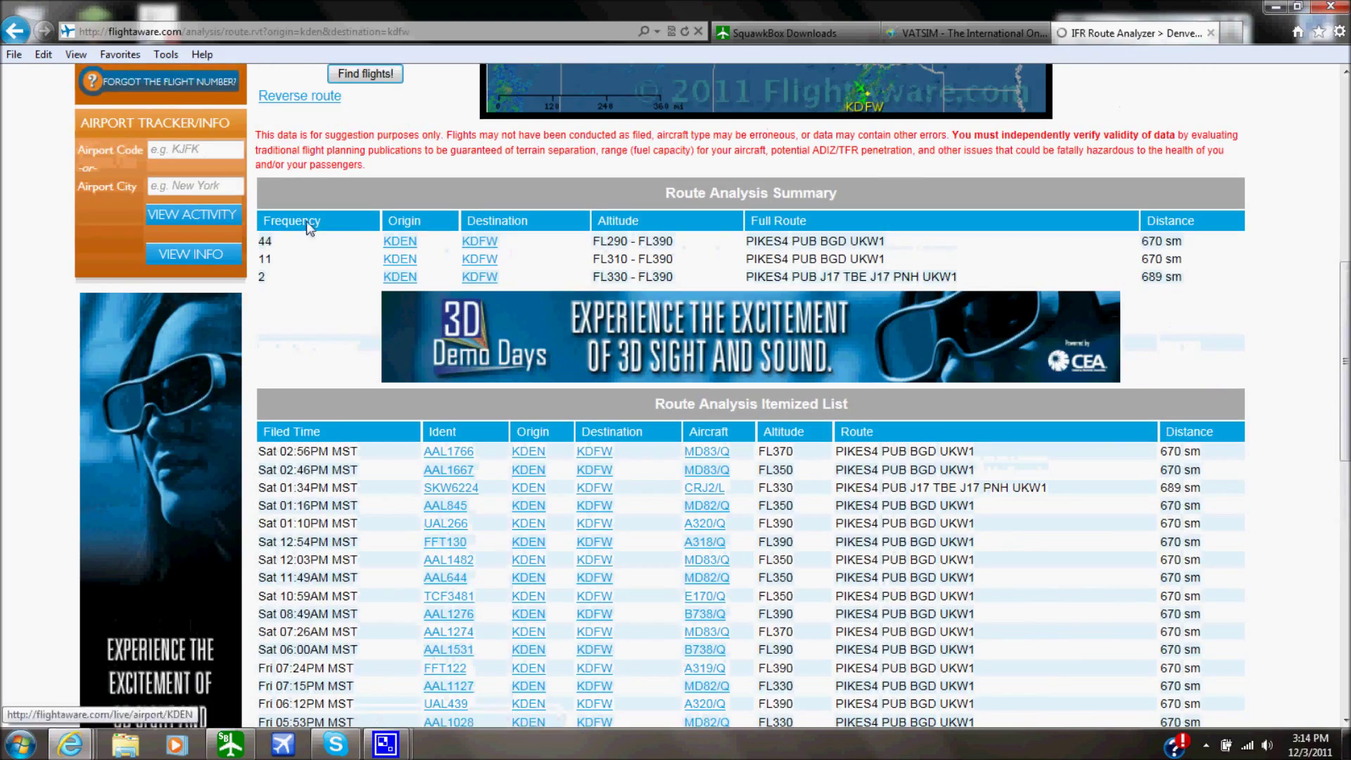
scroll(316, 380, "down", 3)
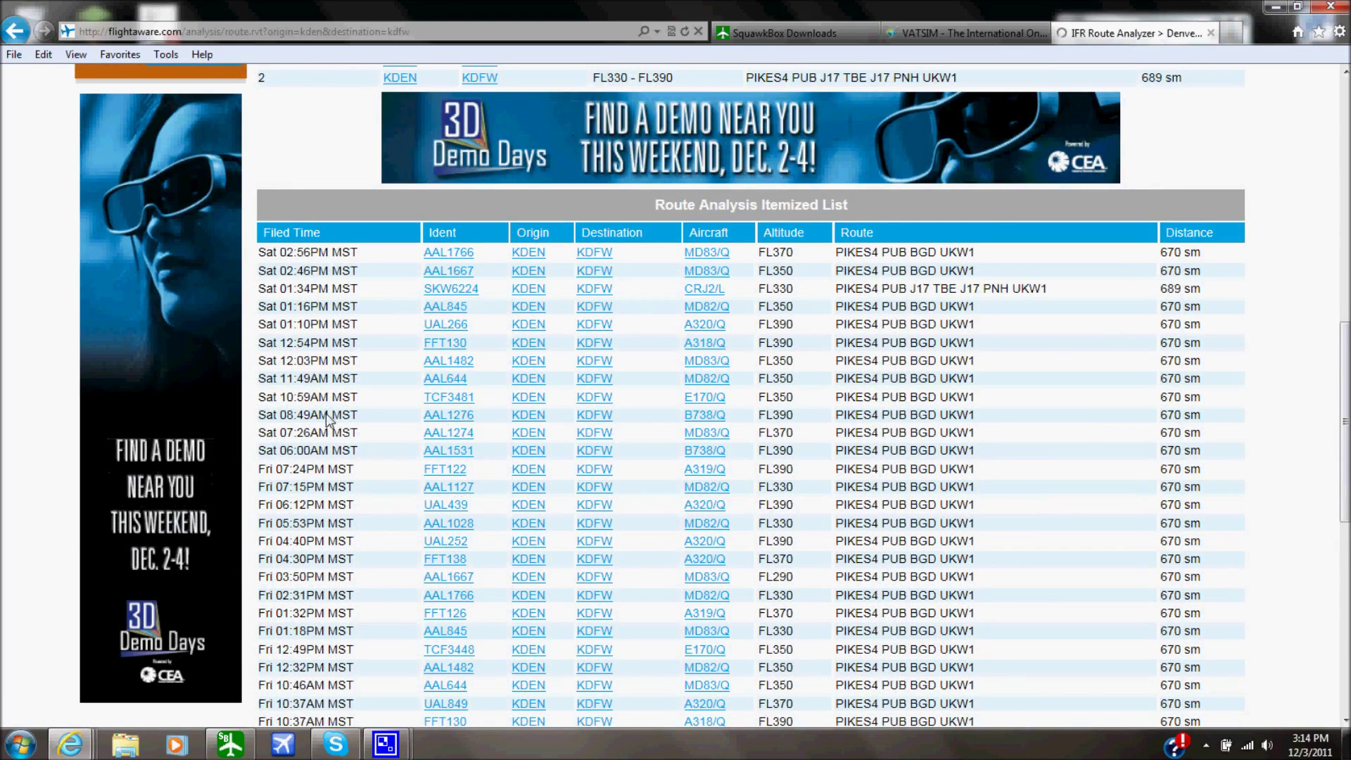
scroll(356, 475, "down", 2)
scroll(394, 482, "down", 4)
scroll(419, 479, "up", 7)
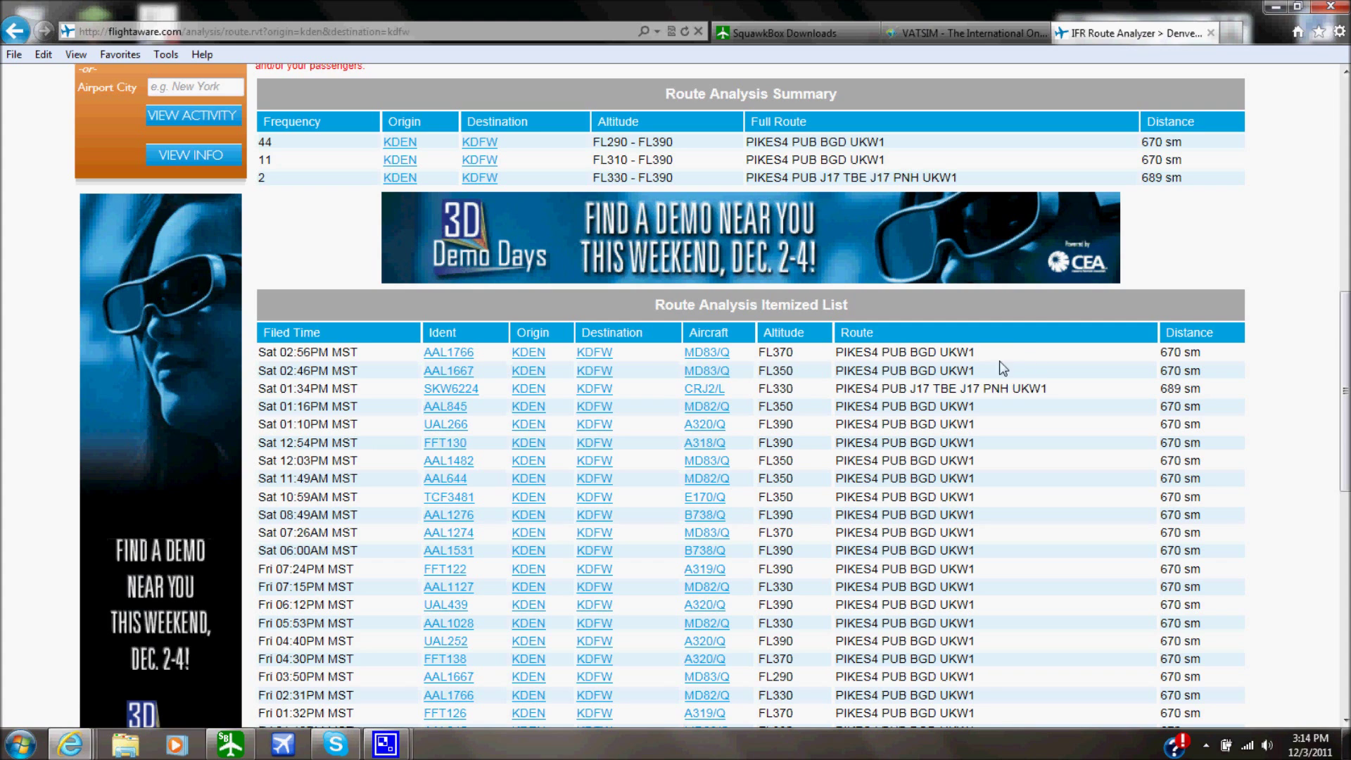
scroll(1028, 443, "down", 5)
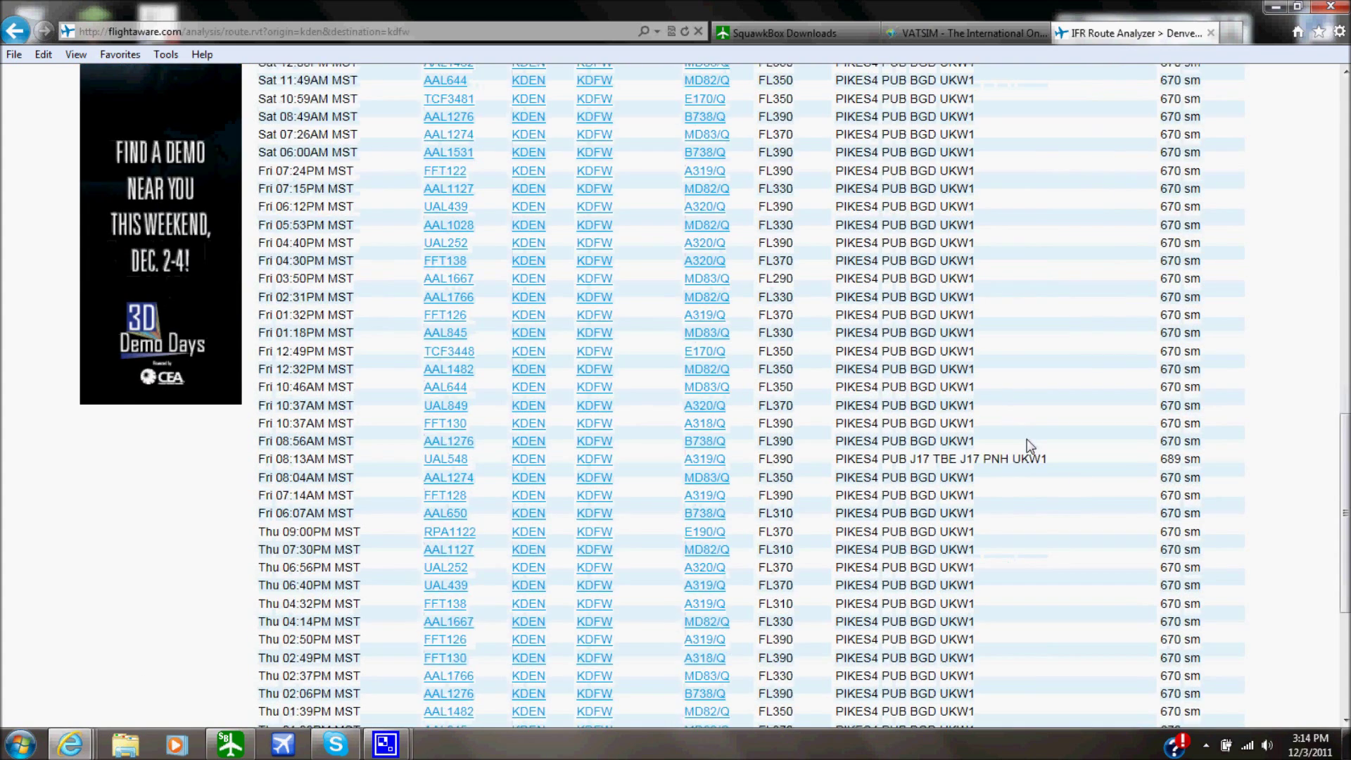
scroll(1090, 481, "up", 4)
scroll(1090, 482, "up", 1)
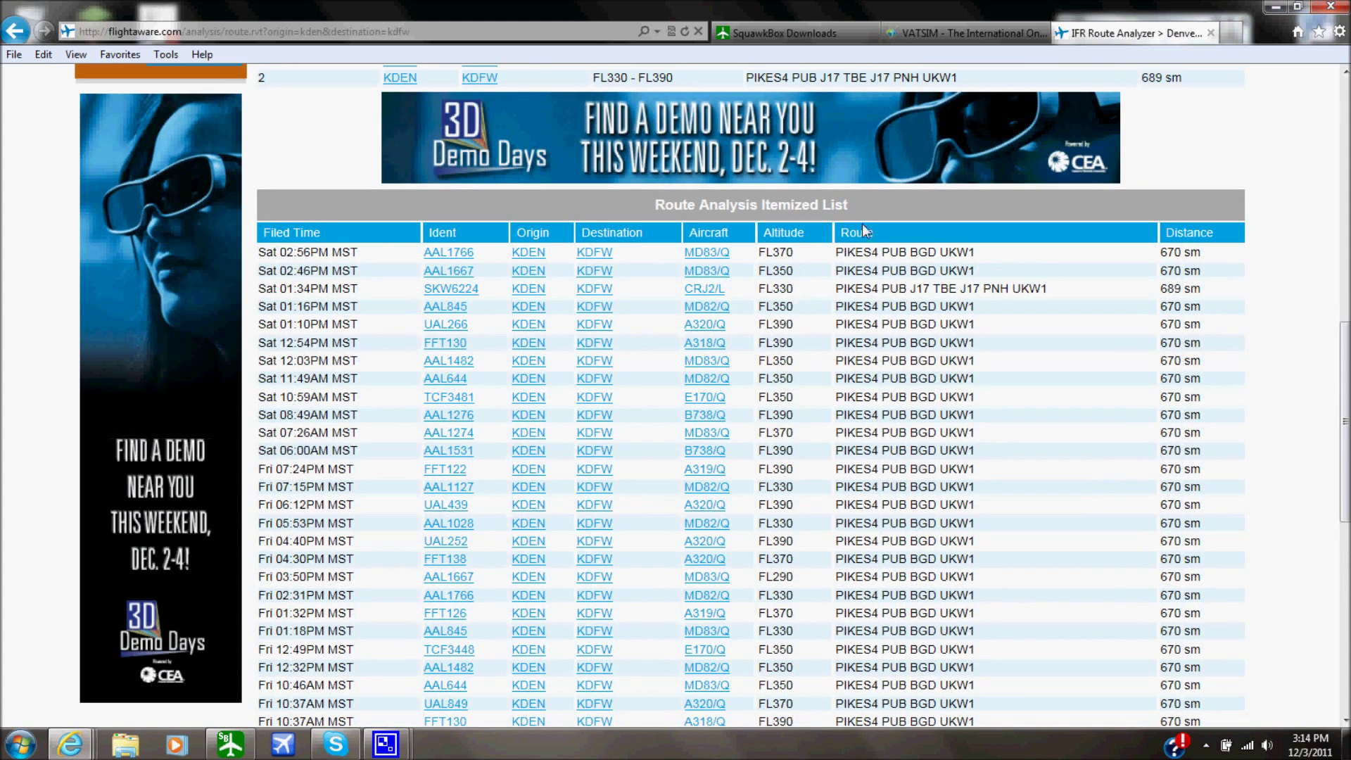
scroll(1014, 260, "down", 4)
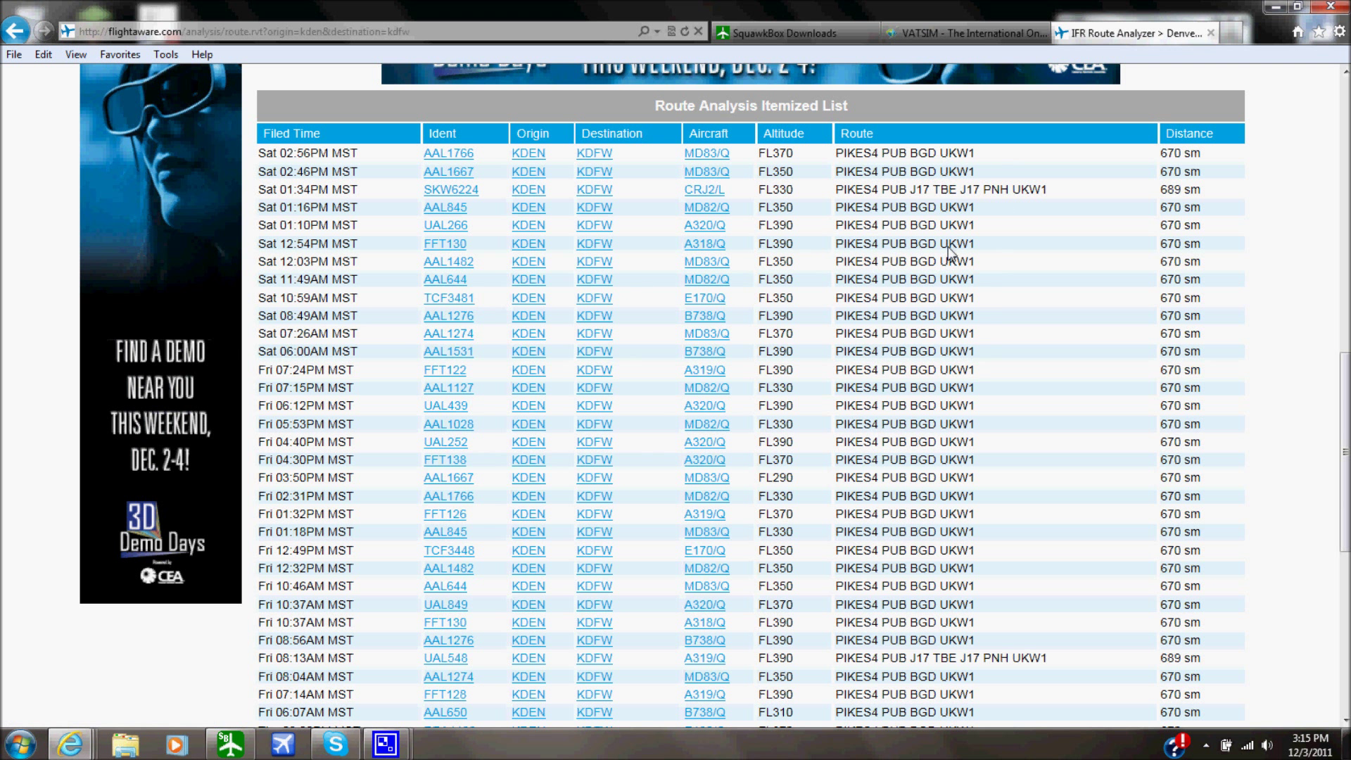
Highlight the Saturday 12:54PM FFT130 flight, look over the route analysis page again, and return to SquawkBox's Connect dialog.
left_click_drag(990, 252, 262, 245)
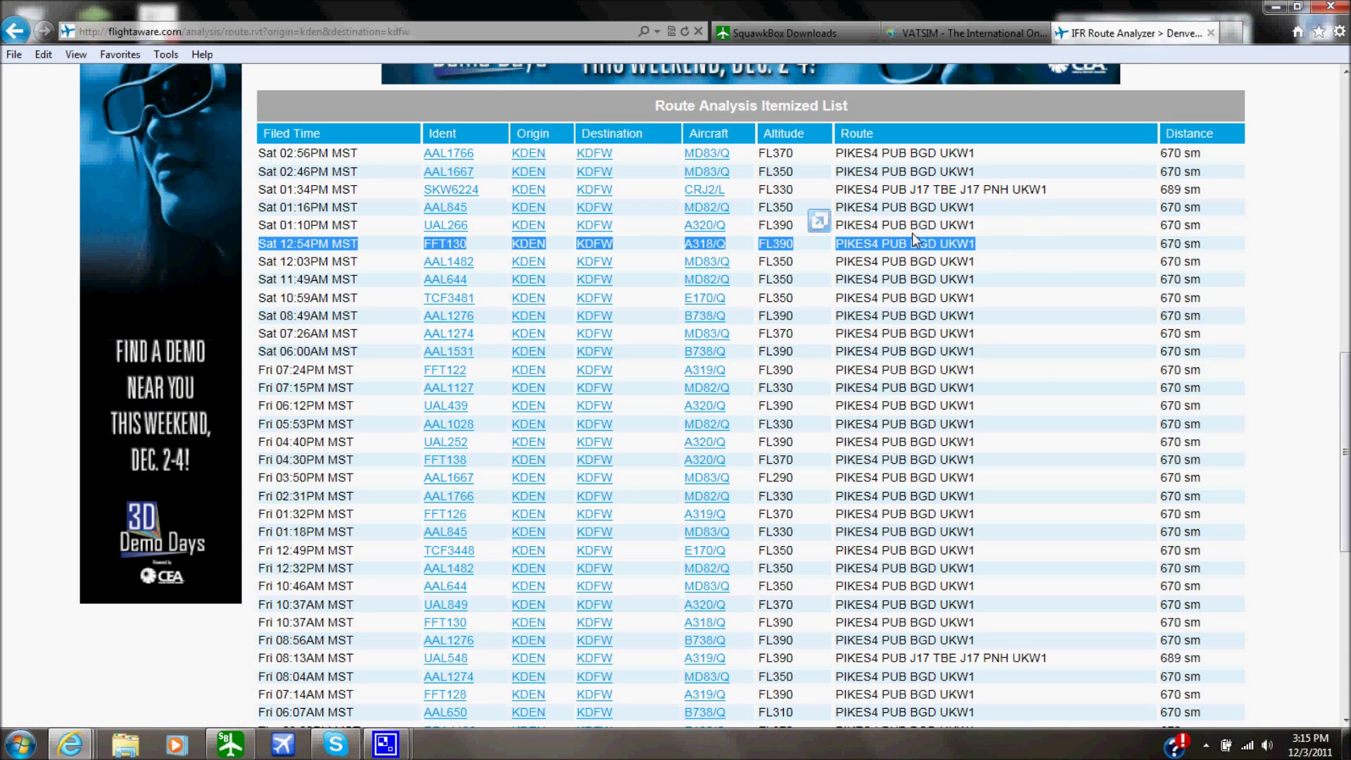
scroll(788, 276, "up", 5)
scroll(783, 303, "down", 5)
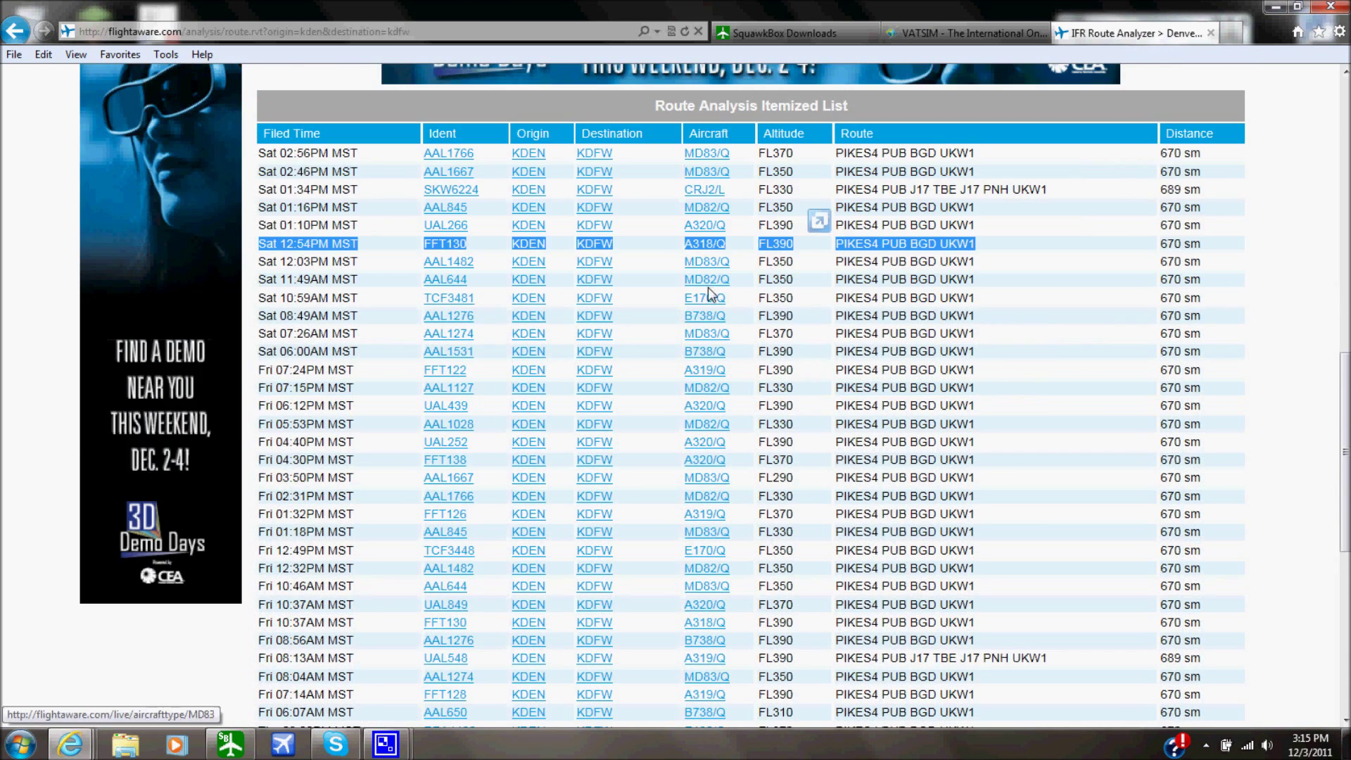
scroll(708, 287, "down", 7)
scroll(732, 423, "up", 10)
scroll(752, 512, "down", 10)
scroll(753, 512, "up", 15)
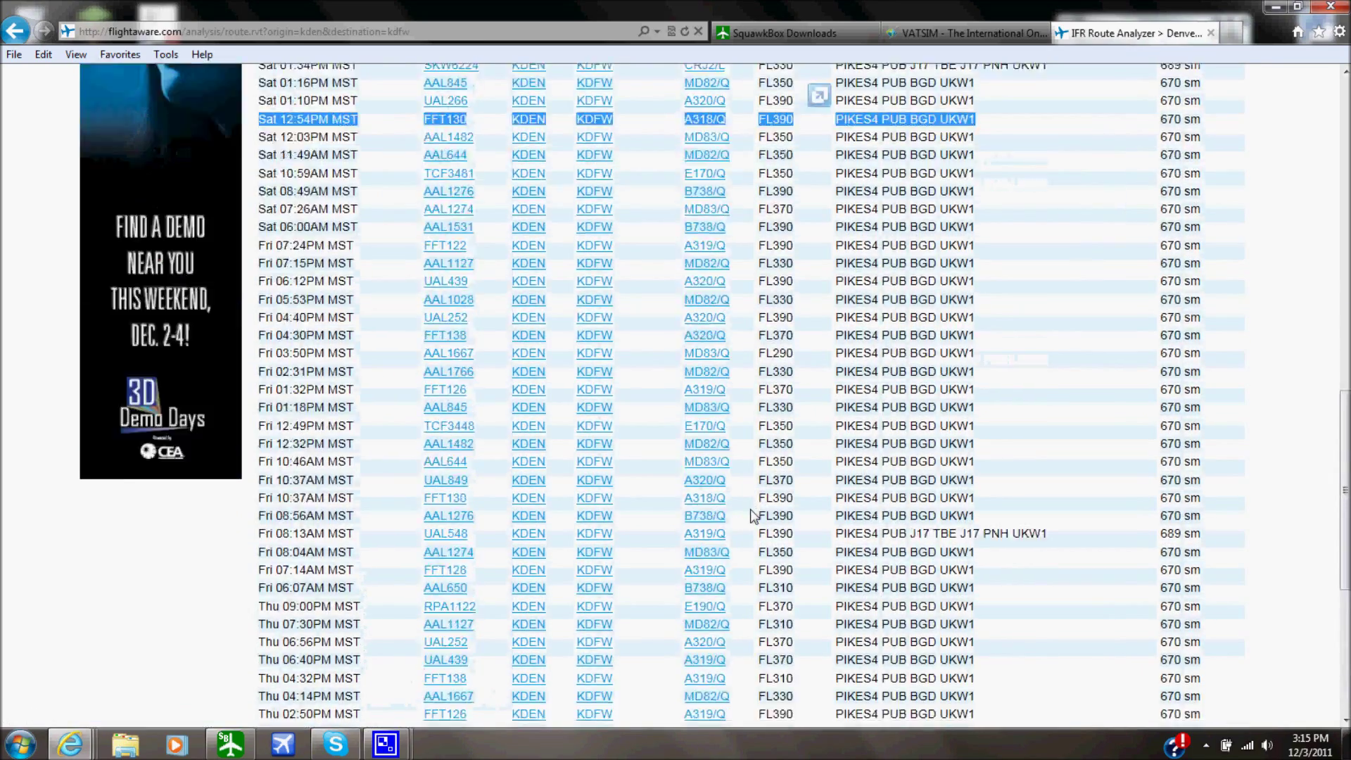
scroll(693, 491, "down", 4)
scroll(725, 493, "down", 3)
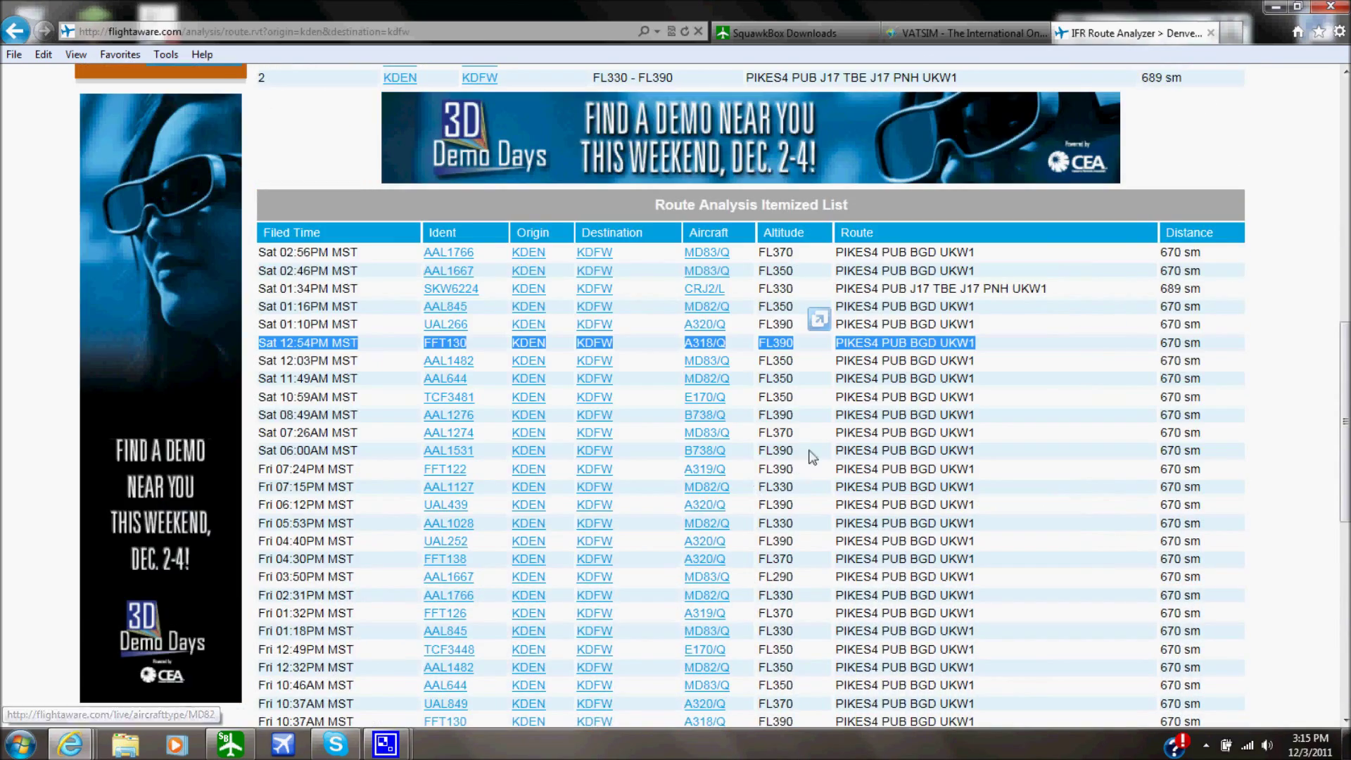
scroll(376, 399, "up", 1)
scroll(369, 422, "up", 2)
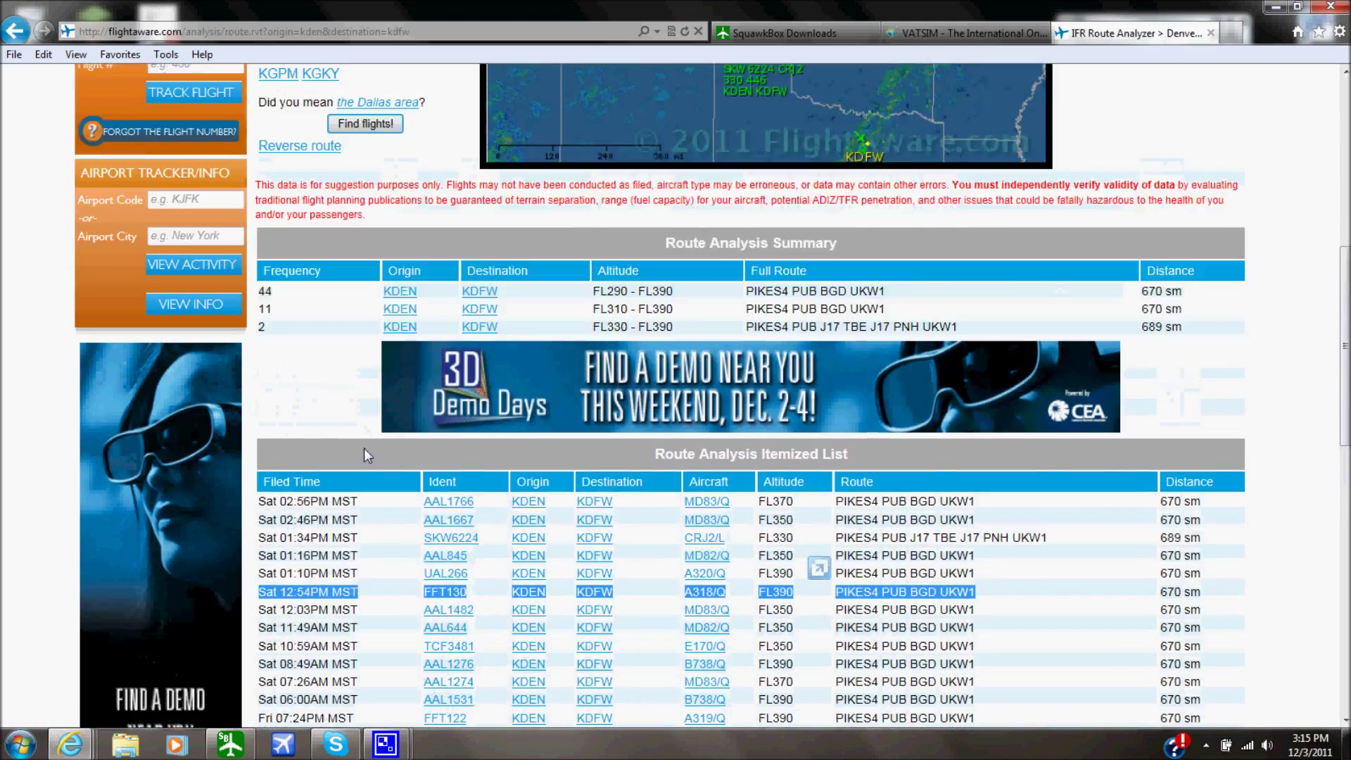
scroll(366, 450, "down", 4)
scroll(376, 422, "up", 7)
scroll(375, 422, "up", 3)
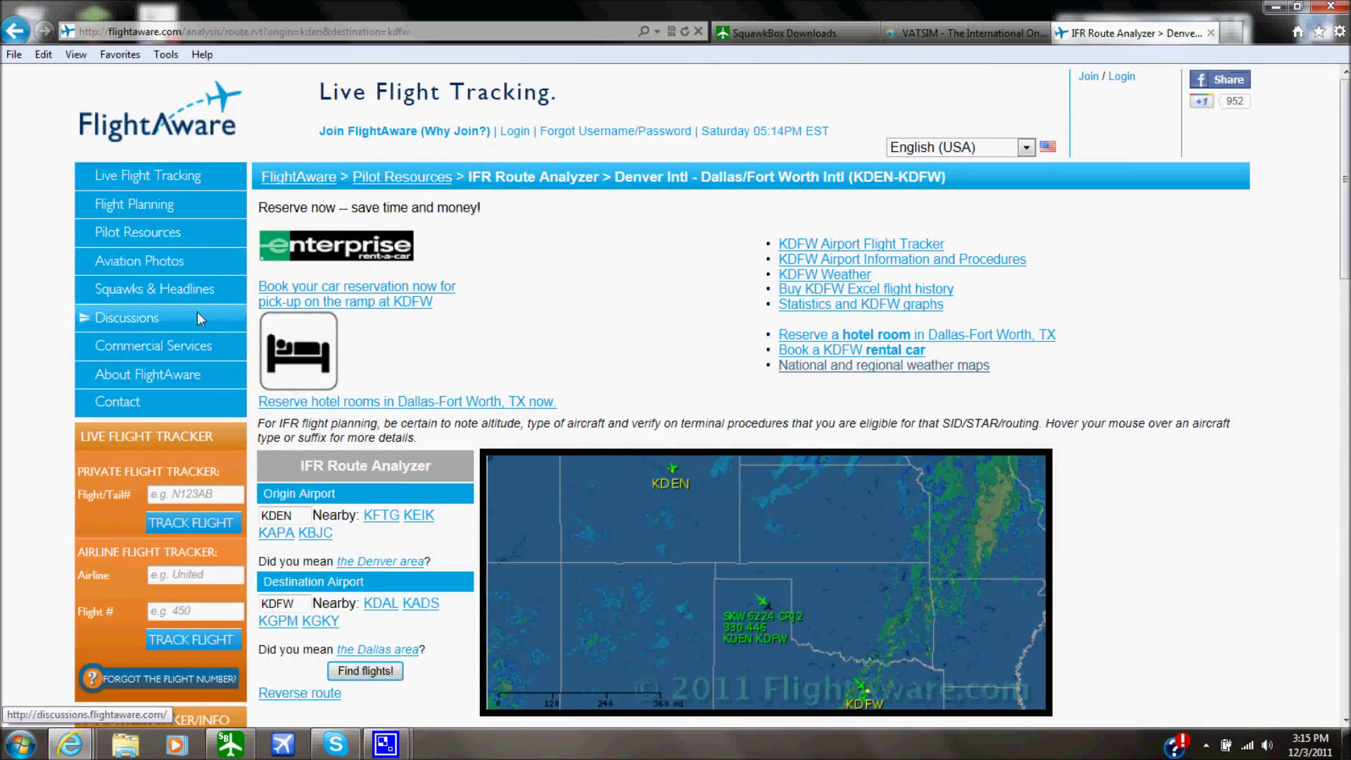
scroll(519, 373, "down", 9)
scroll(517, 378, "up", 9)
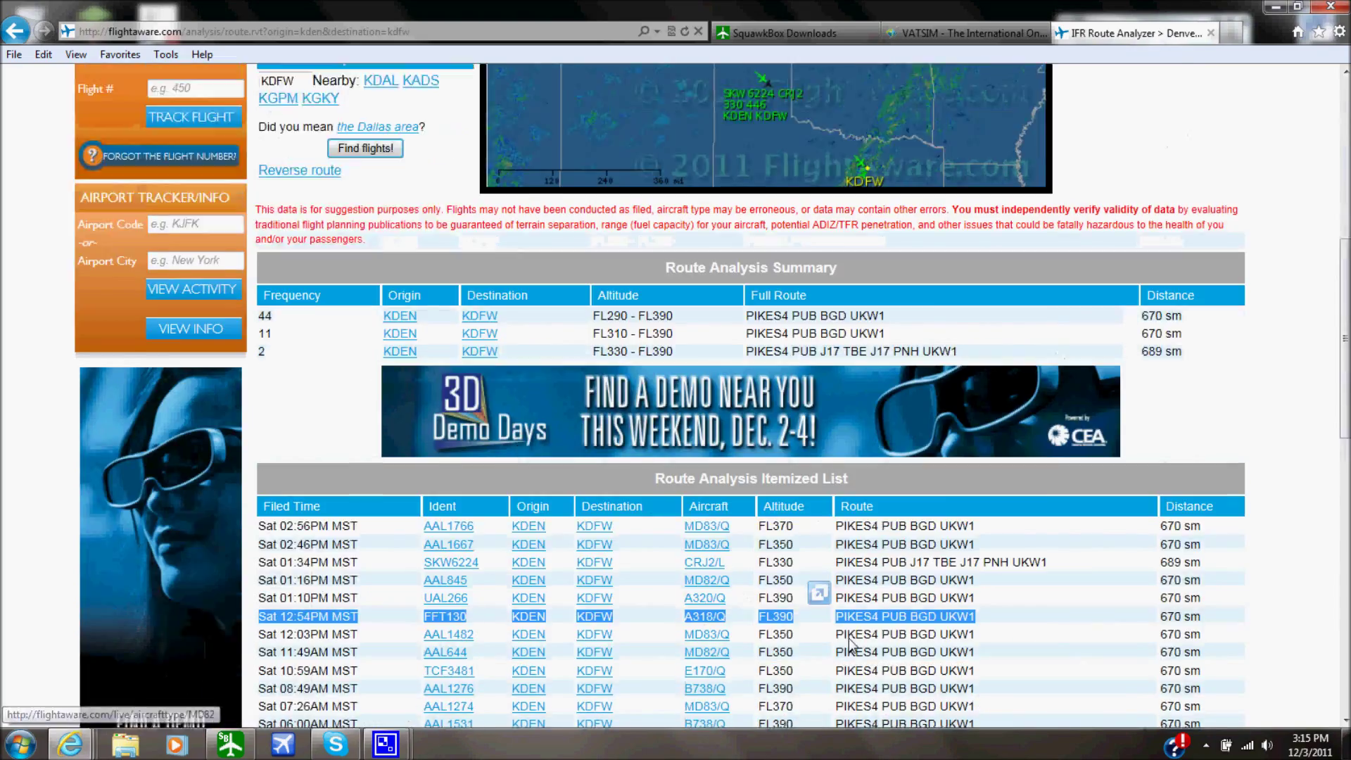
scroll(520, 352, "down", 6)
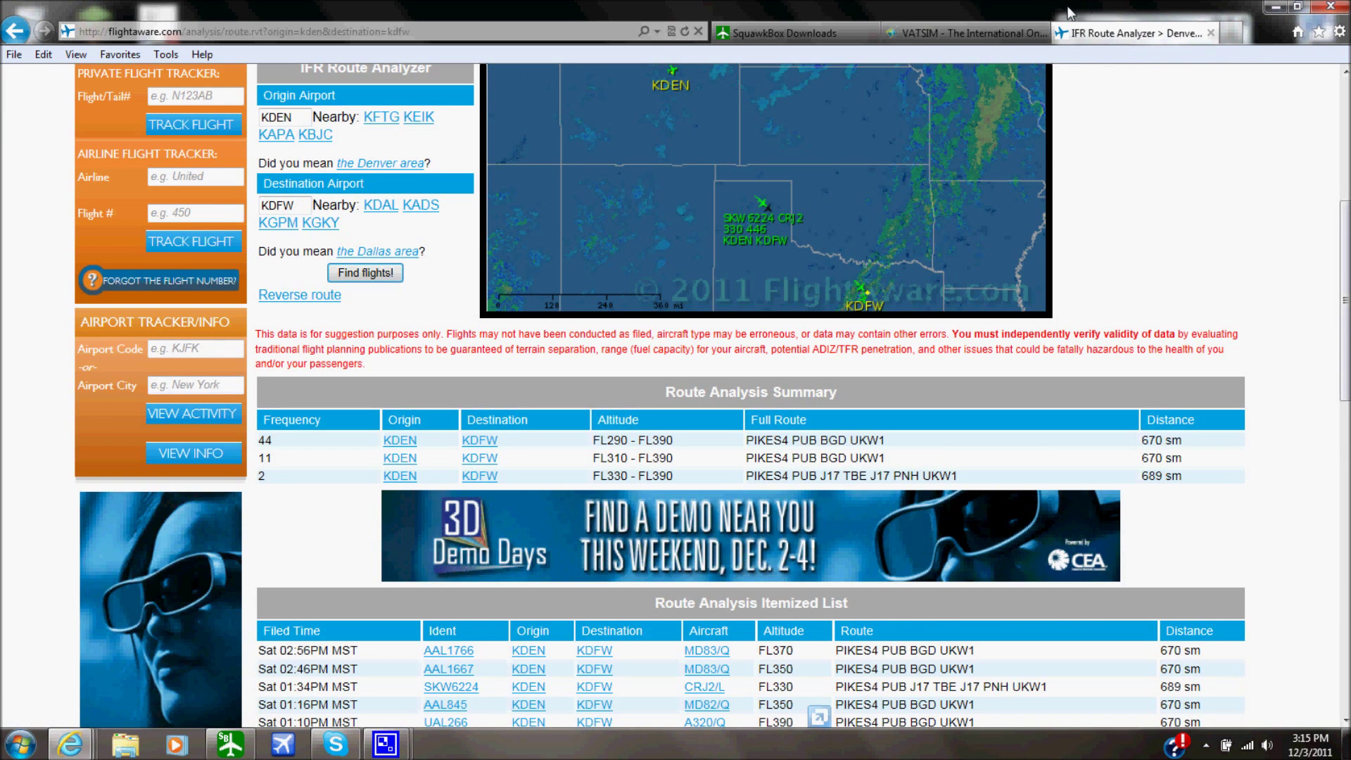
left_click(1275, 7)
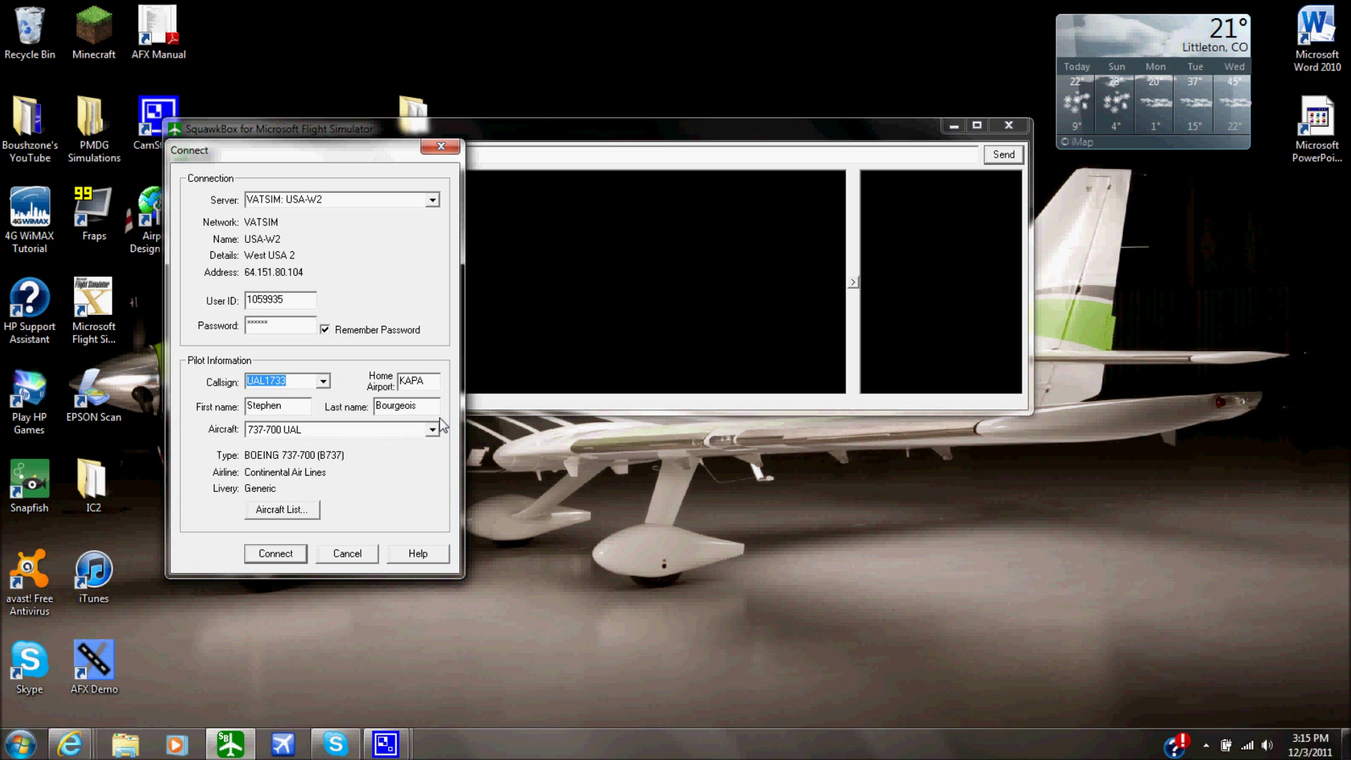
Look over the selectable aircraft and start a new aircraft list entry named 737-900 ASA.
left_click(433, 435)
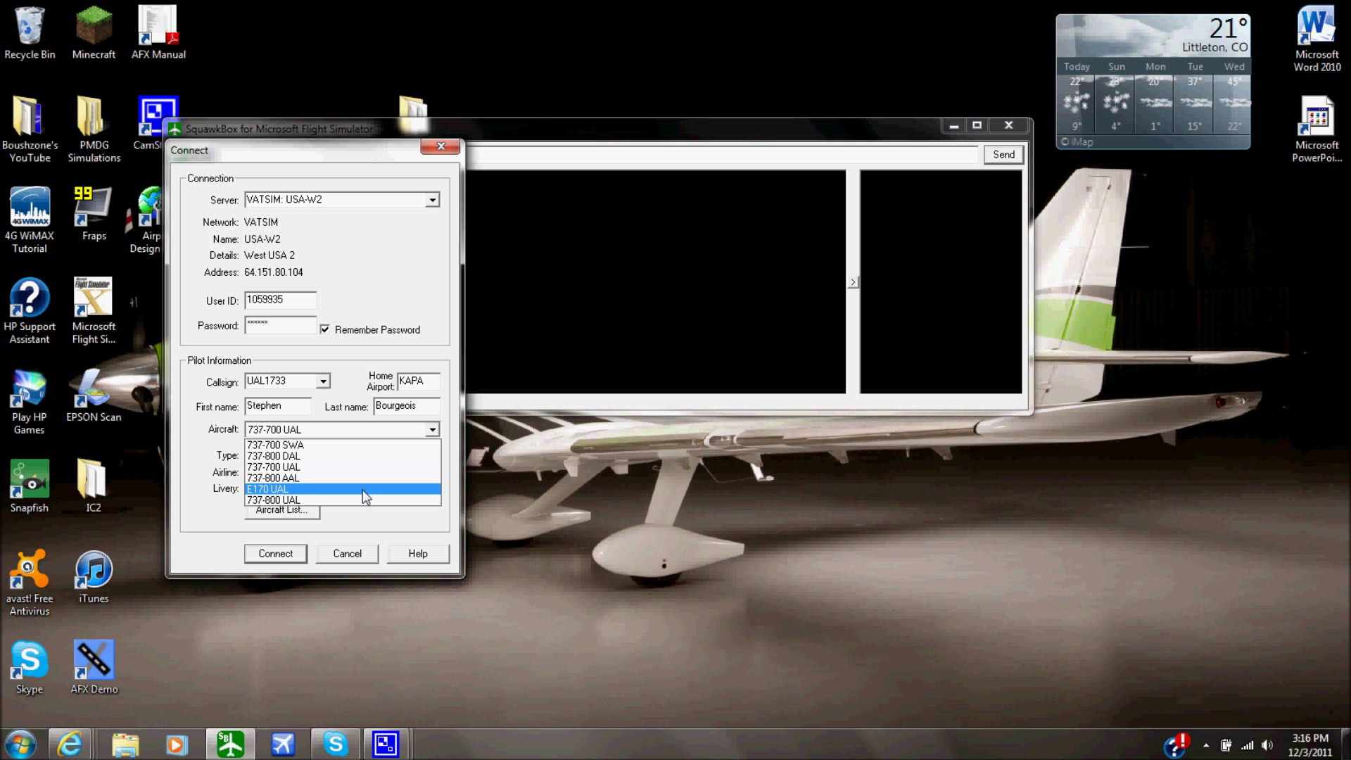
left_click(413, 443)
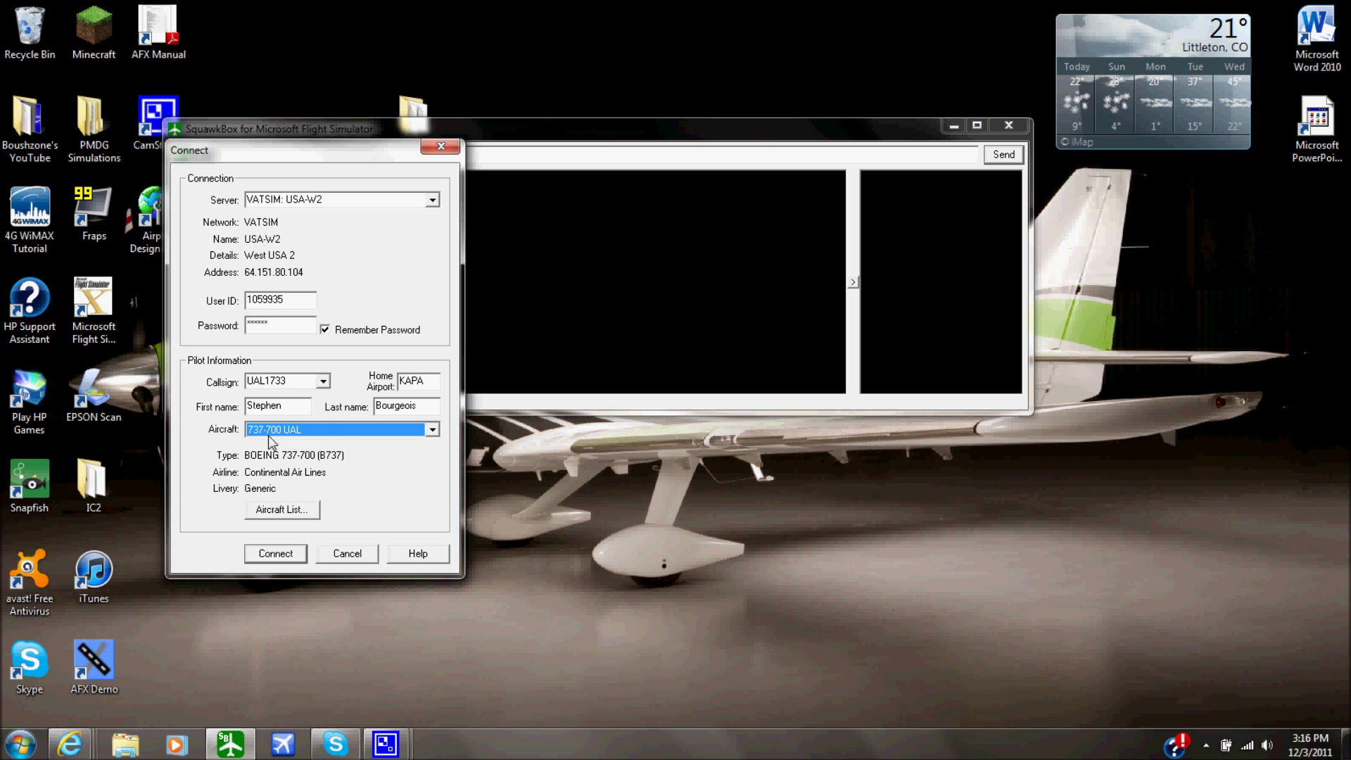
left_click(289, 509)
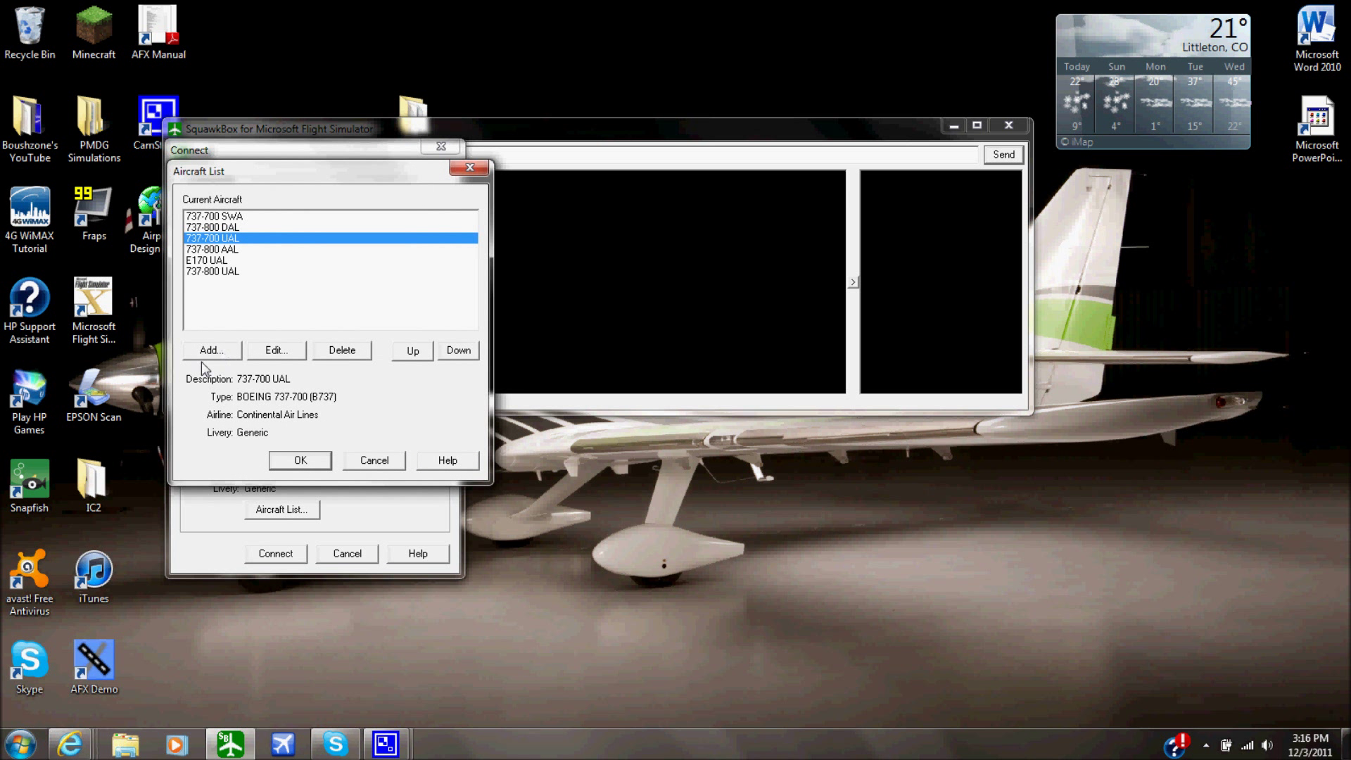
left_click(216, 350)
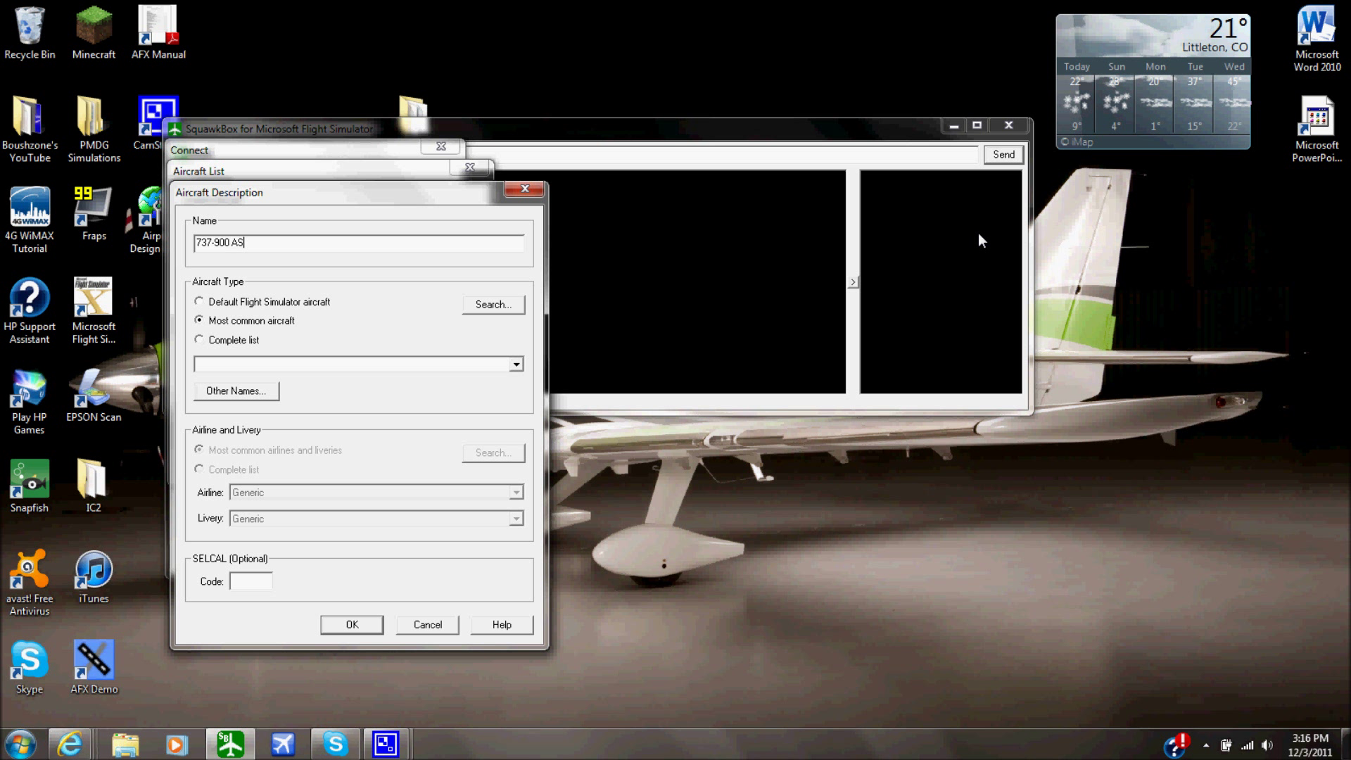
Try AERO COMMANDER Commander 500 as the aircraft type and compare the Complete list option with Most common aircraft.
left_click(517, 364)
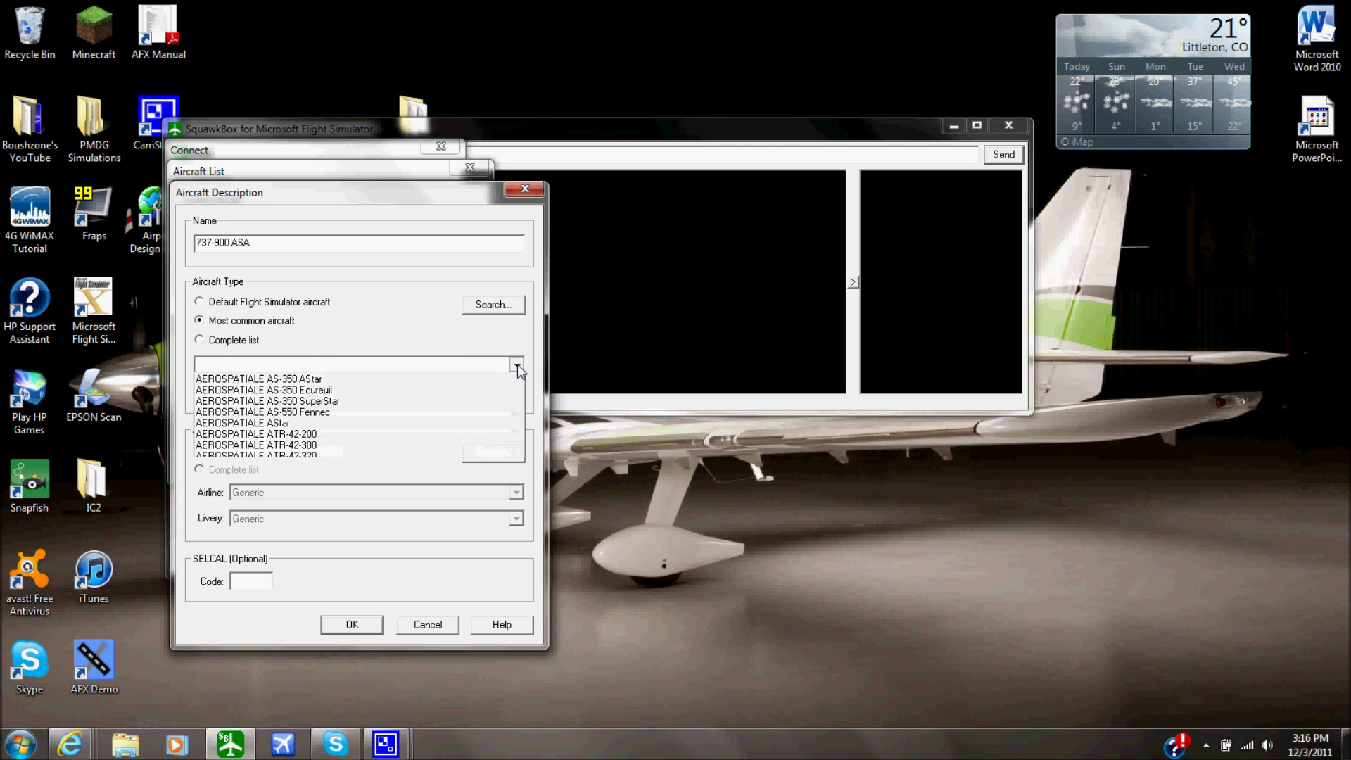
scroll(383, 439, "down", 5)
scroll(325, 390, "up", 6)
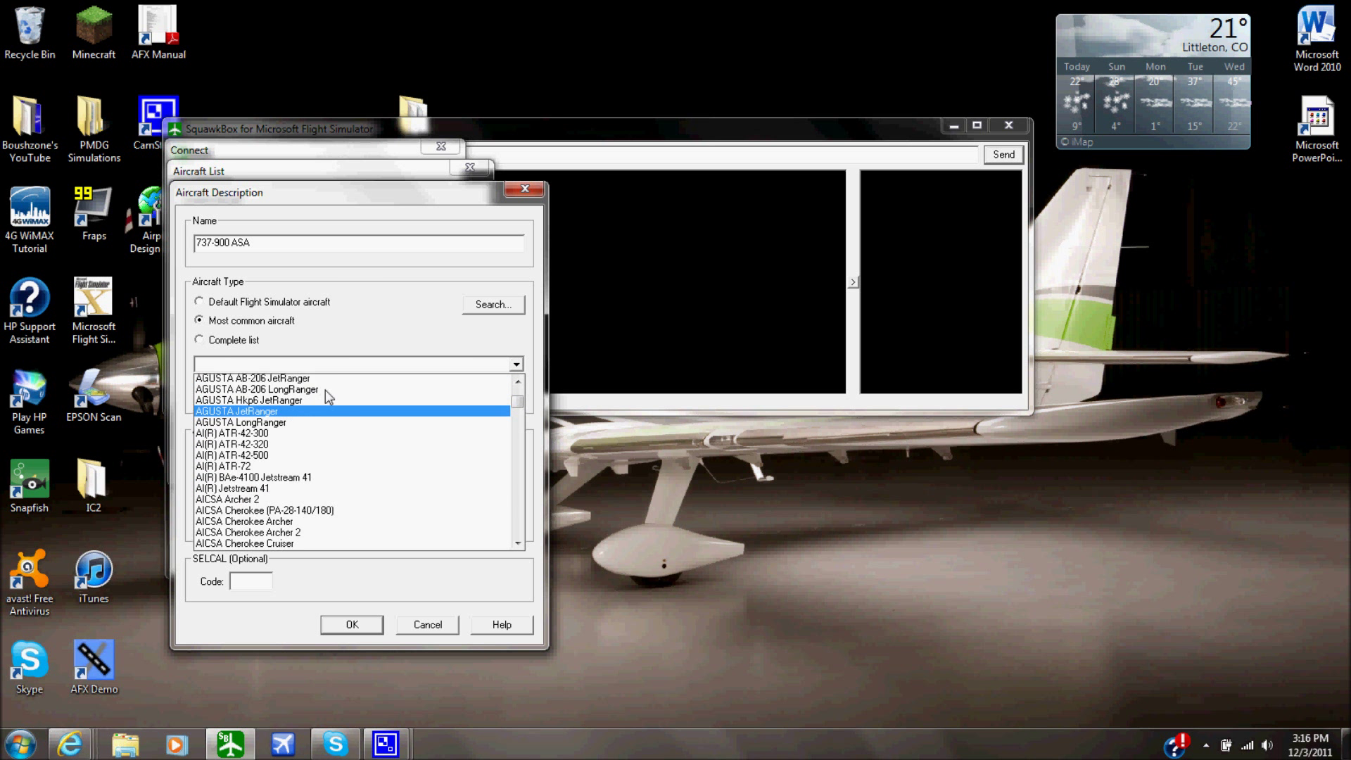
left_click(274, 413)
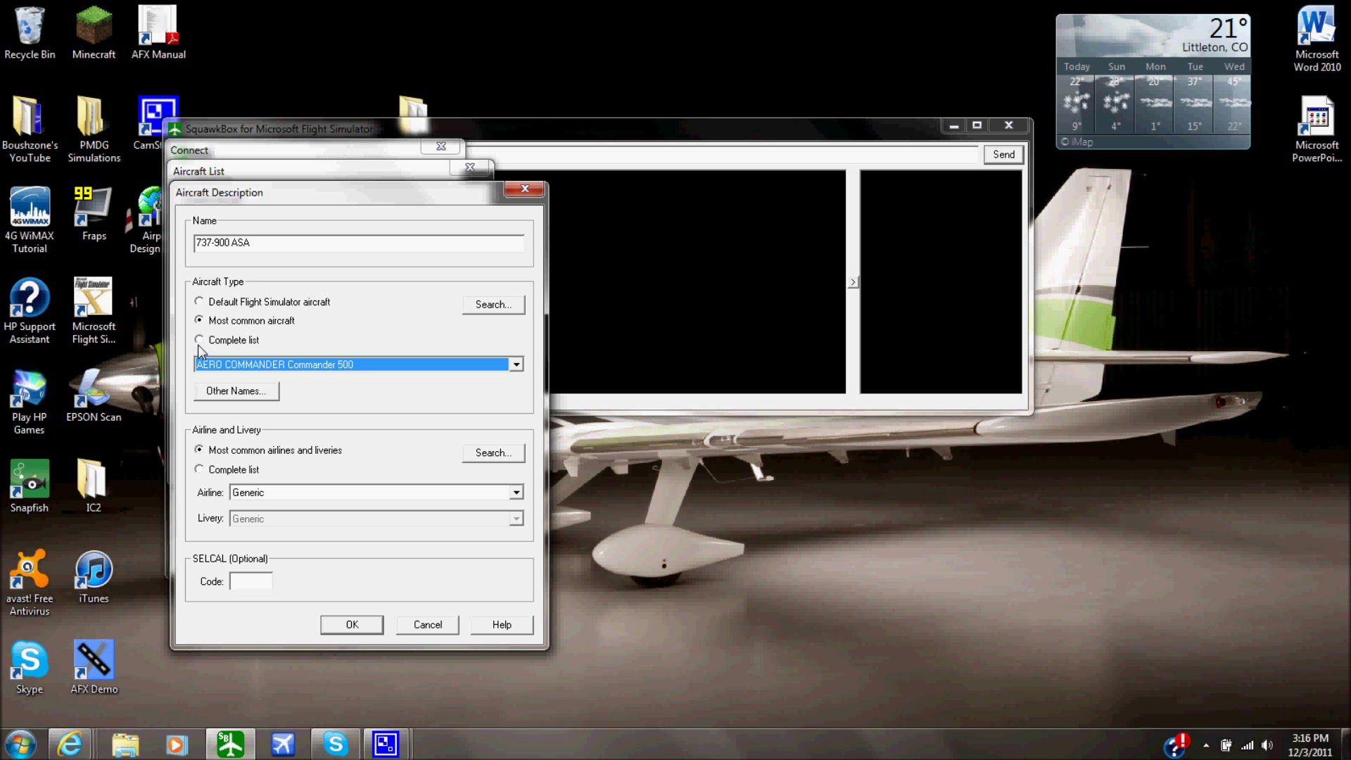
left_click(200, 340)
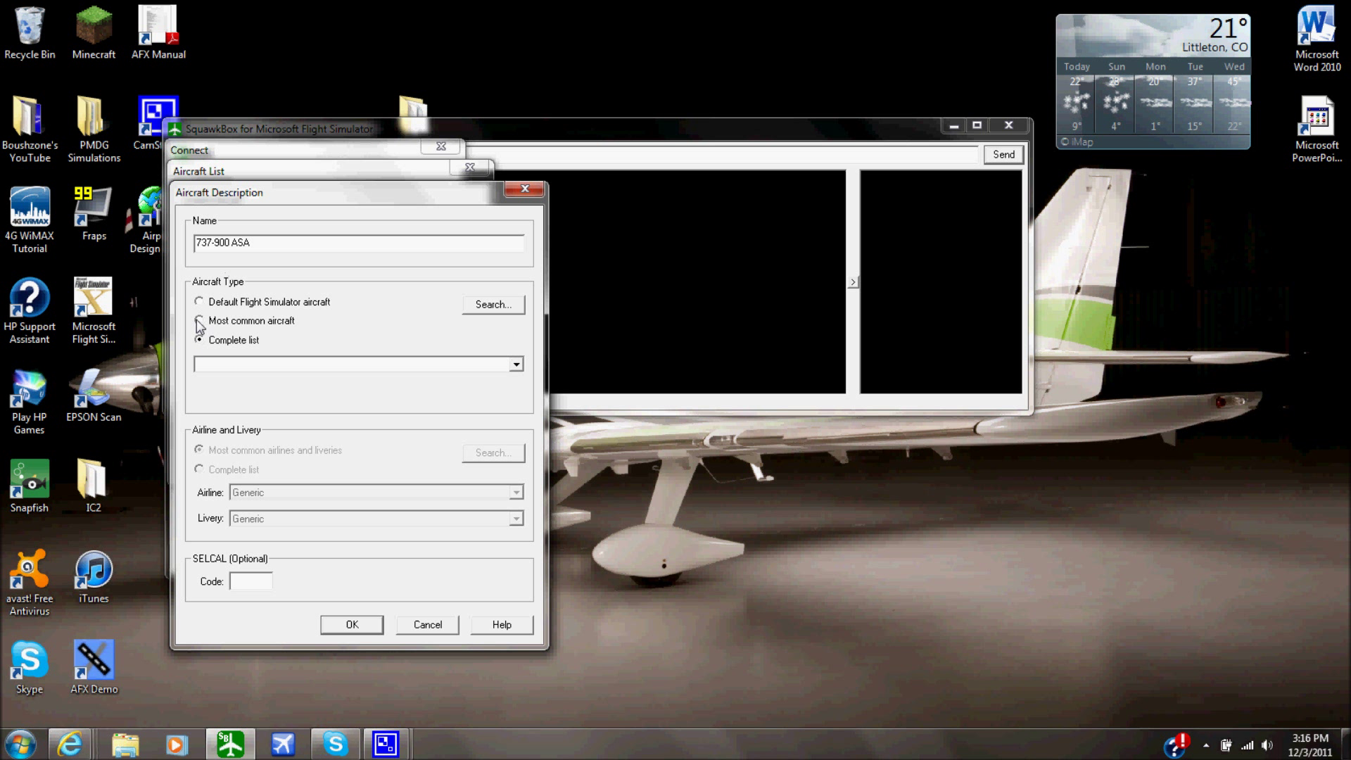
left_click(199, 321)
Set the new entry's aircraft type to BOEING 737-900 from the most common aircraft.
left_click(517, 364)
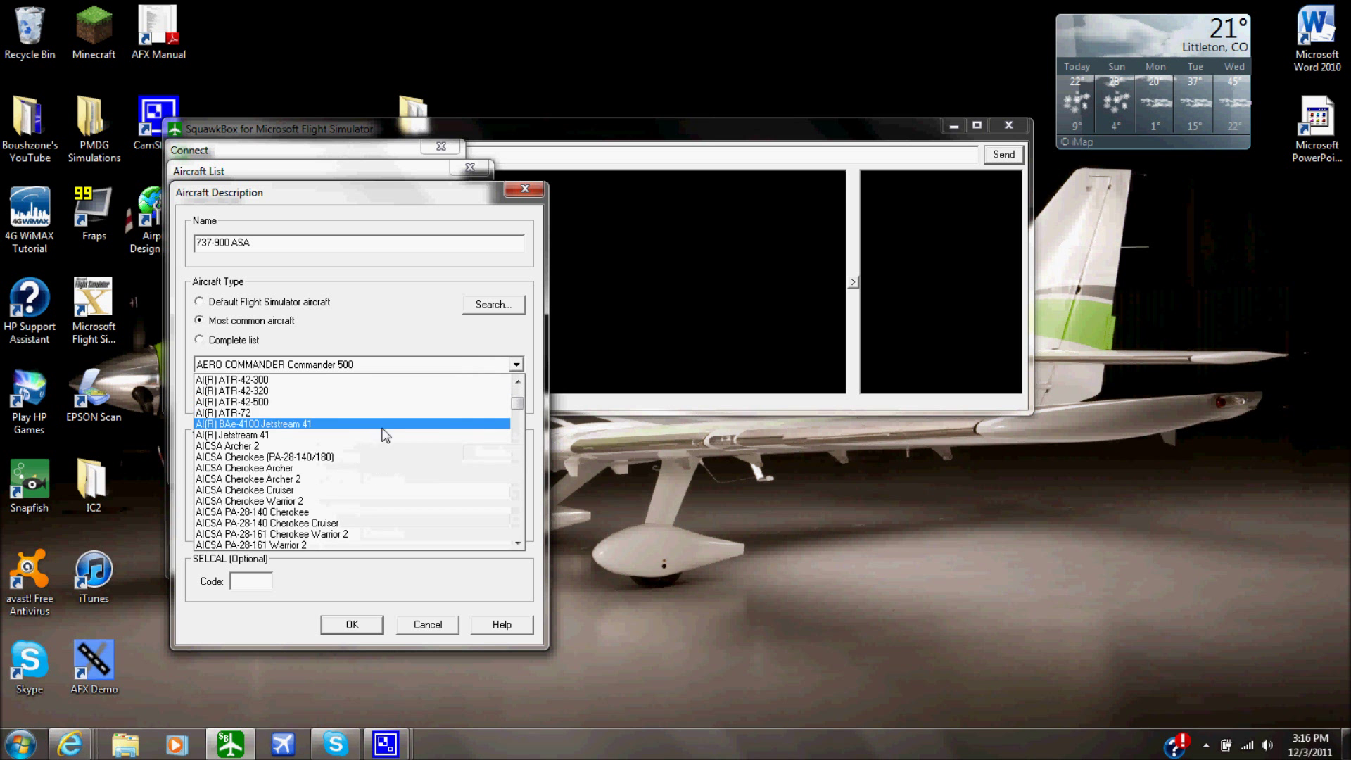
scroll(386, 435, "down", 15)
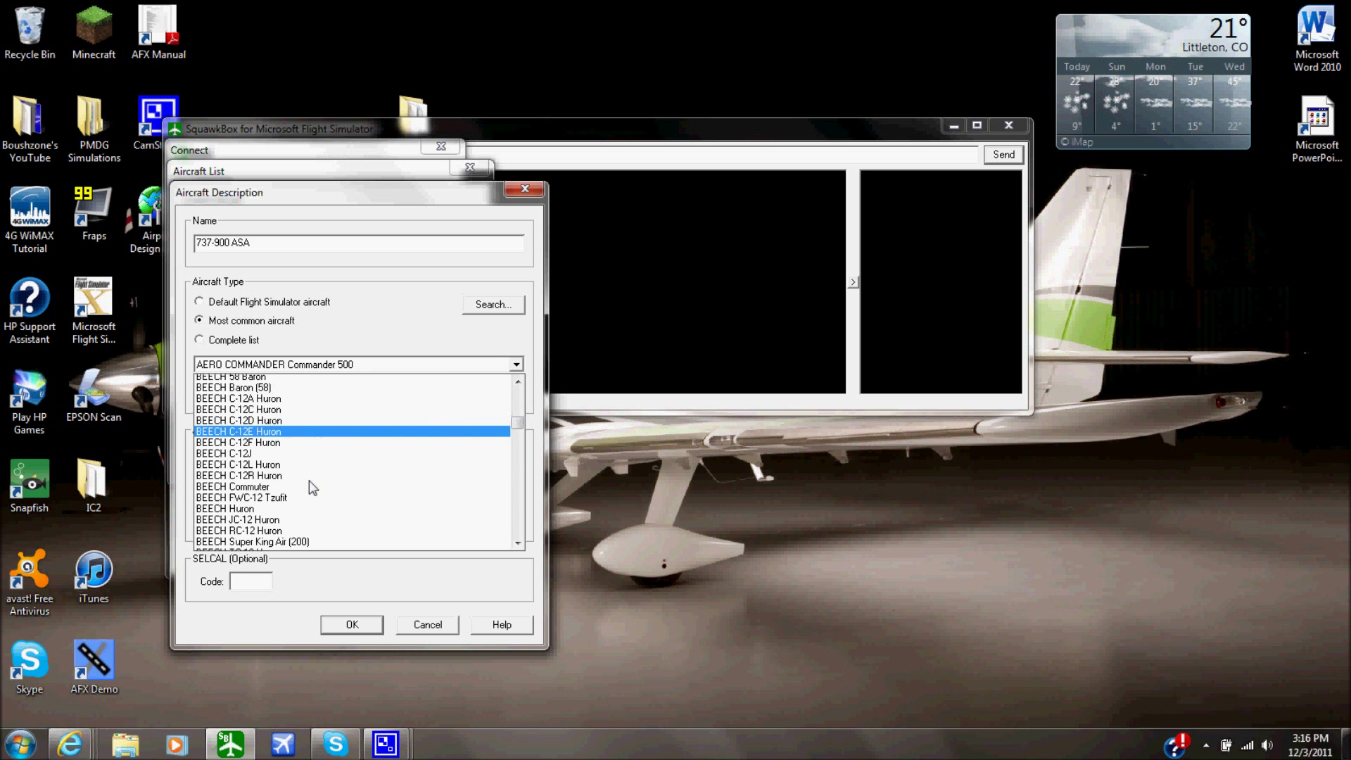
scroll(310, 480, "down", 12)
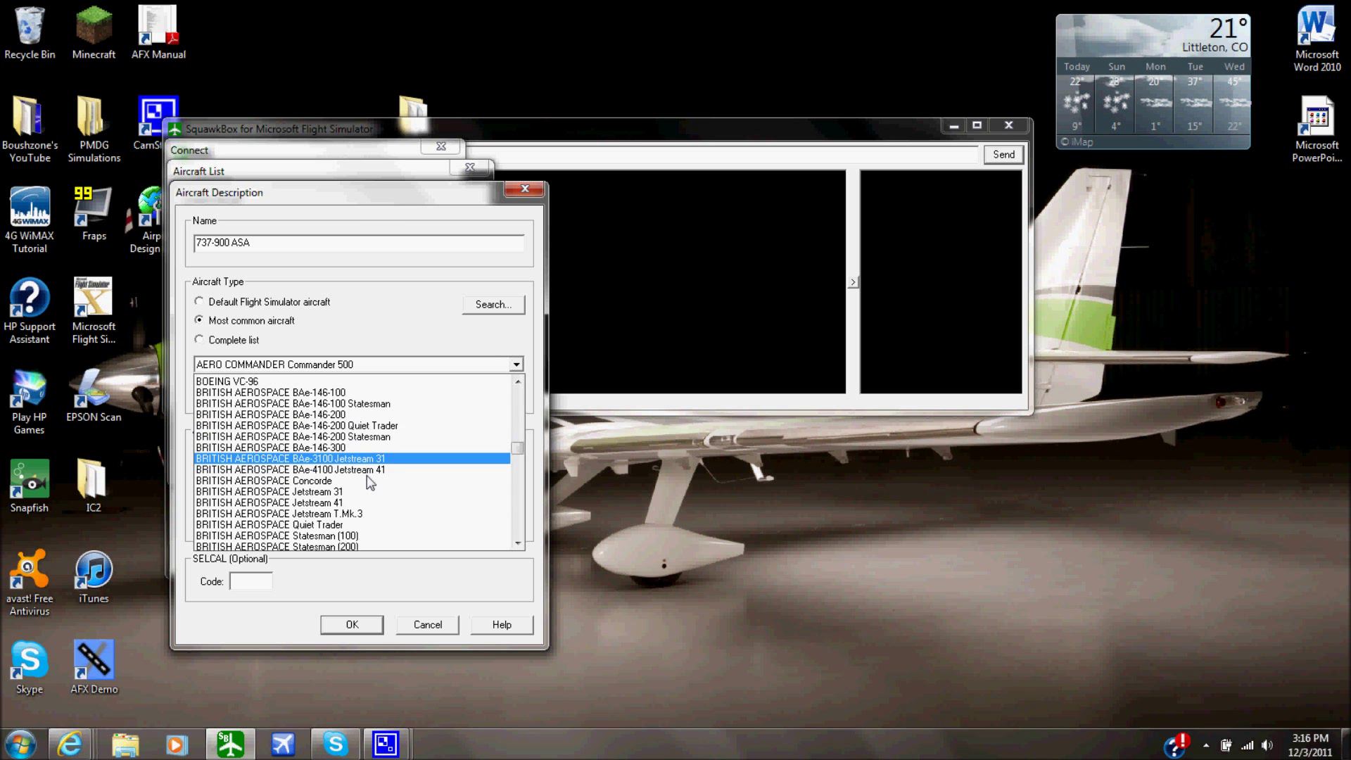
scroll(366, 475, "up", 5)
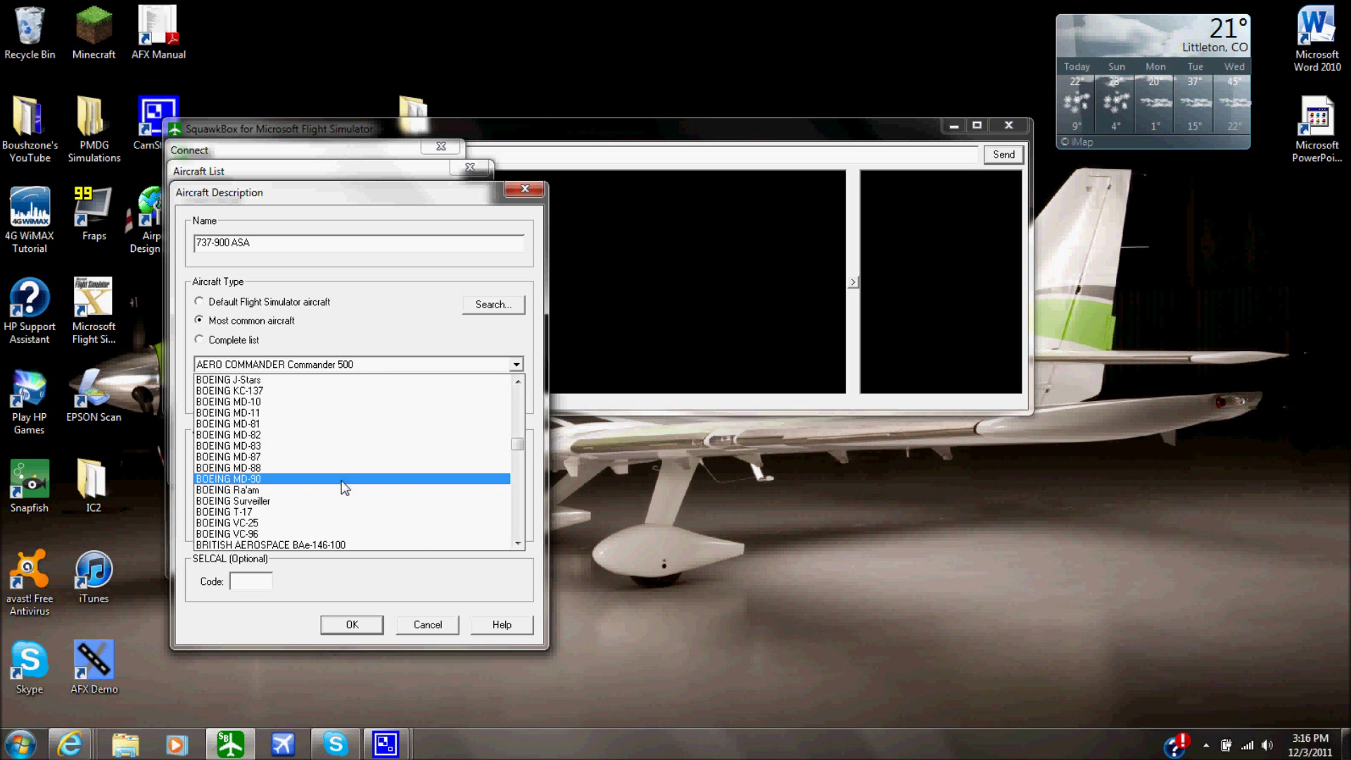
scroll(345, 488, "up", 5)
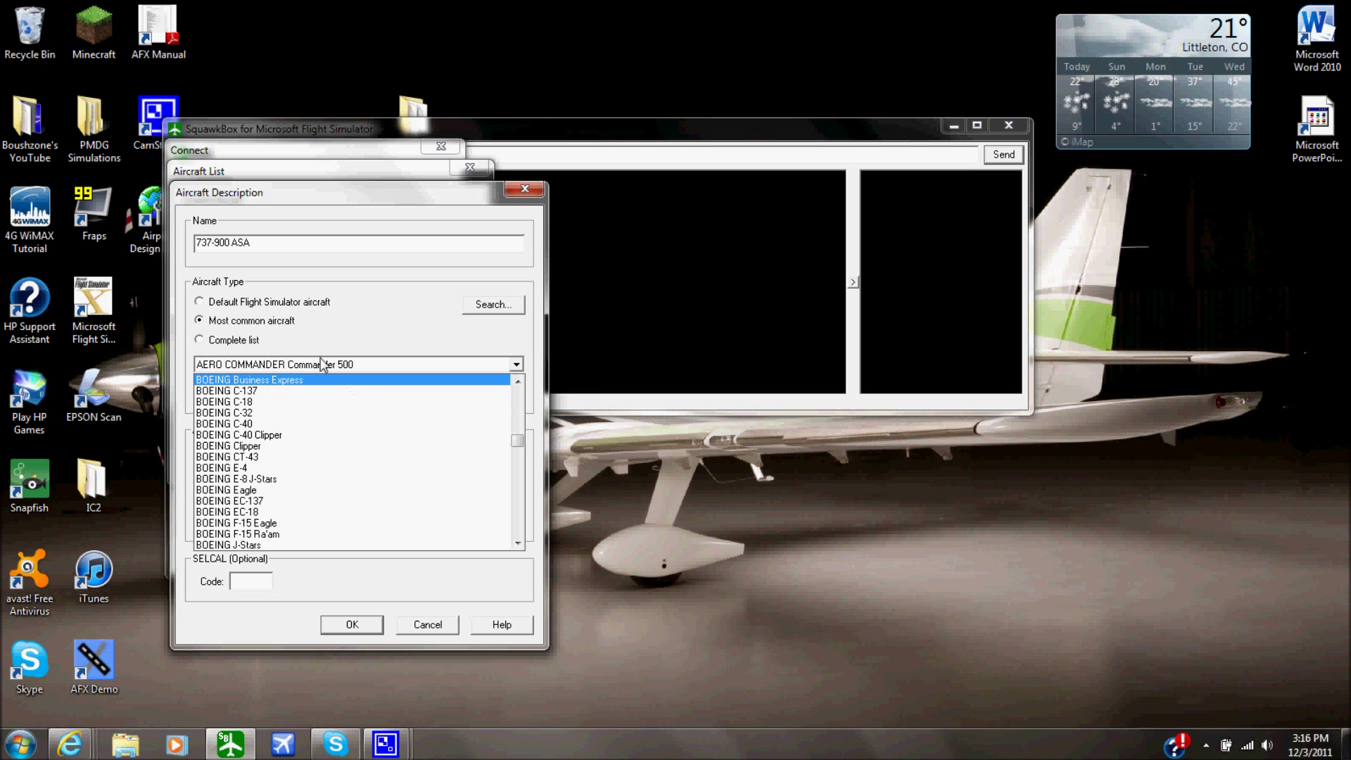
scroll(297, 485, "up", 2)
scroll(287, 478, "up", 6)
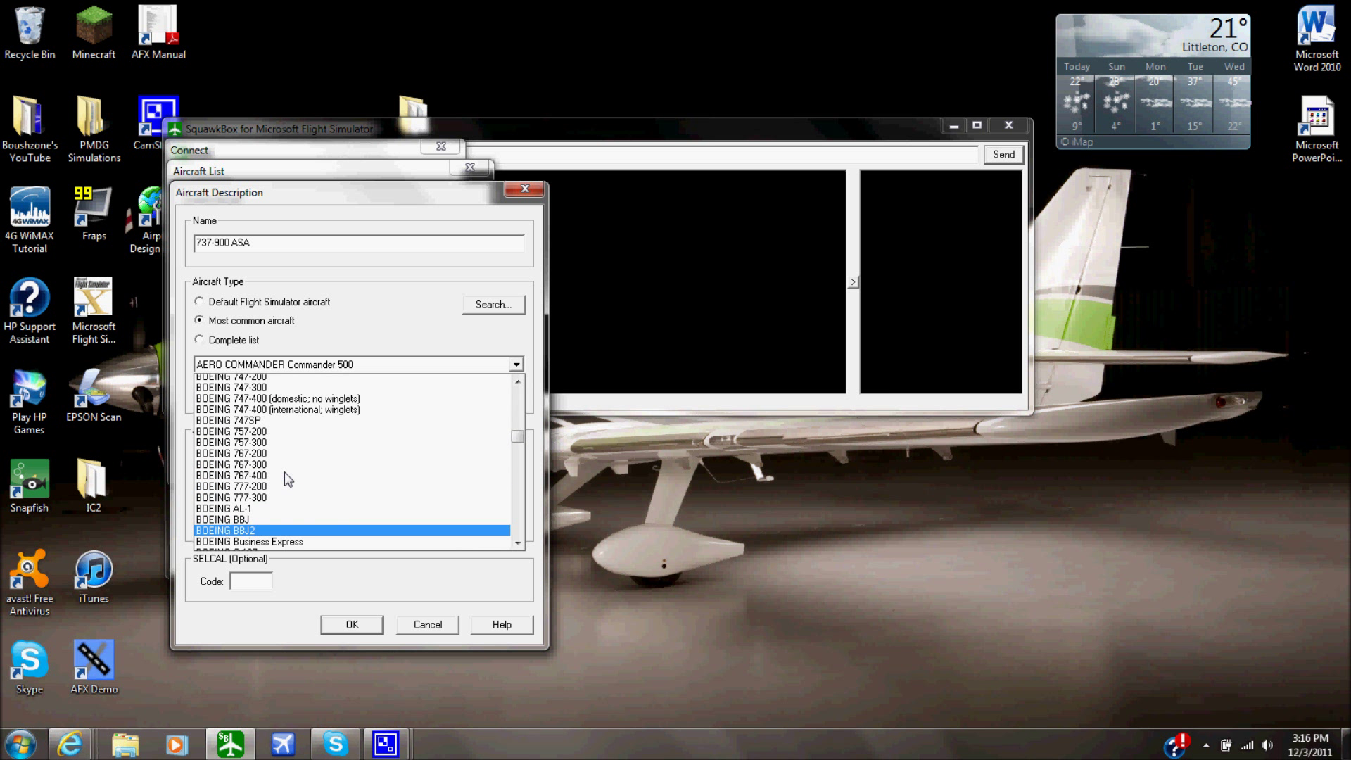
scroll(319, 421, "up", 2)
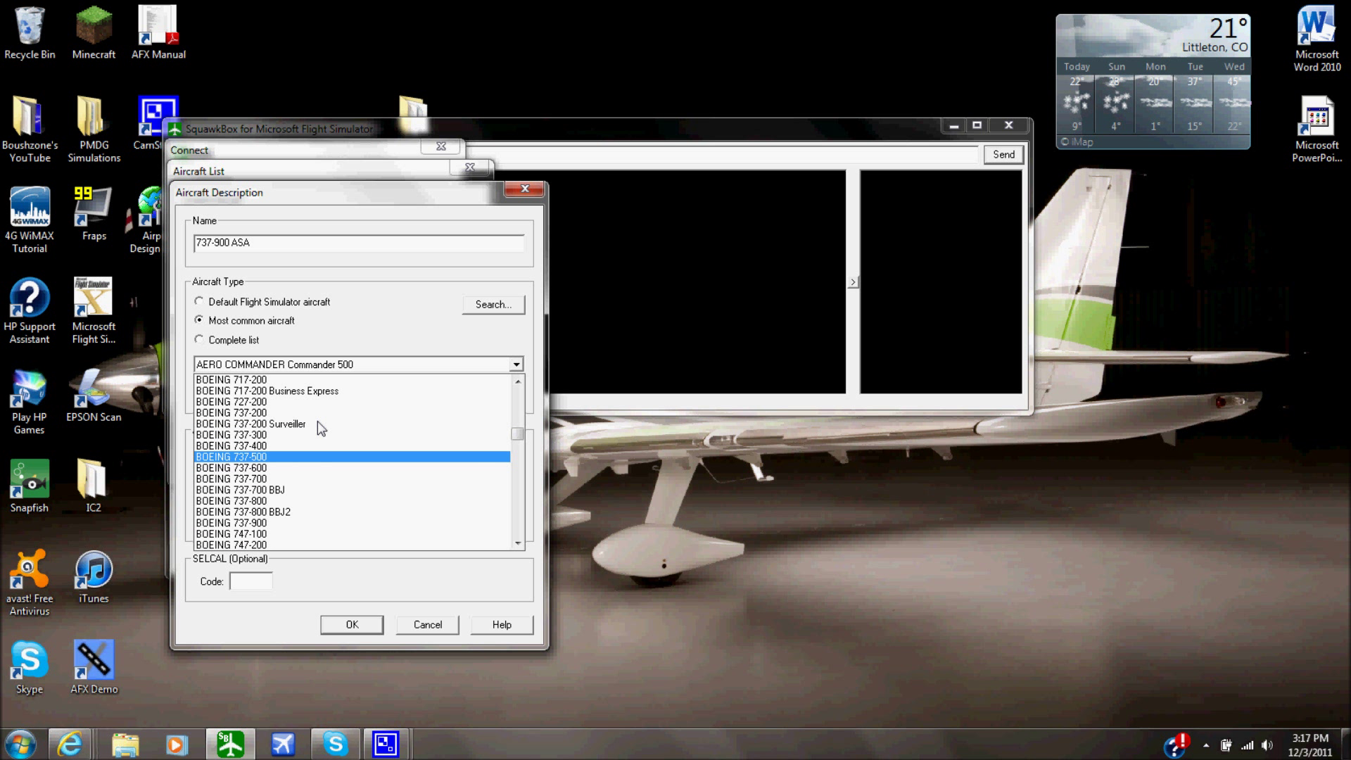
left_click(338, 523)
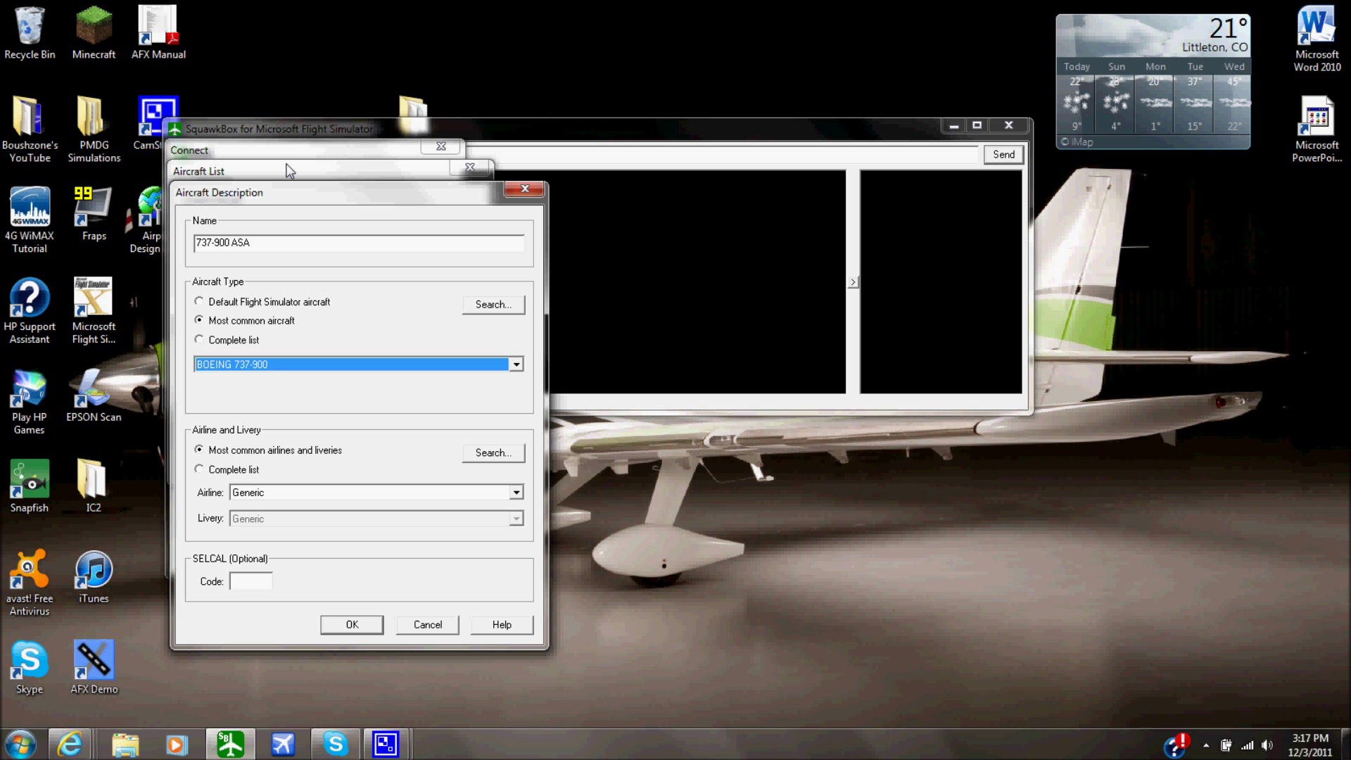
Browse the most common airlines and set the new entry's airline to Alitalia.
left_click(517, 491)
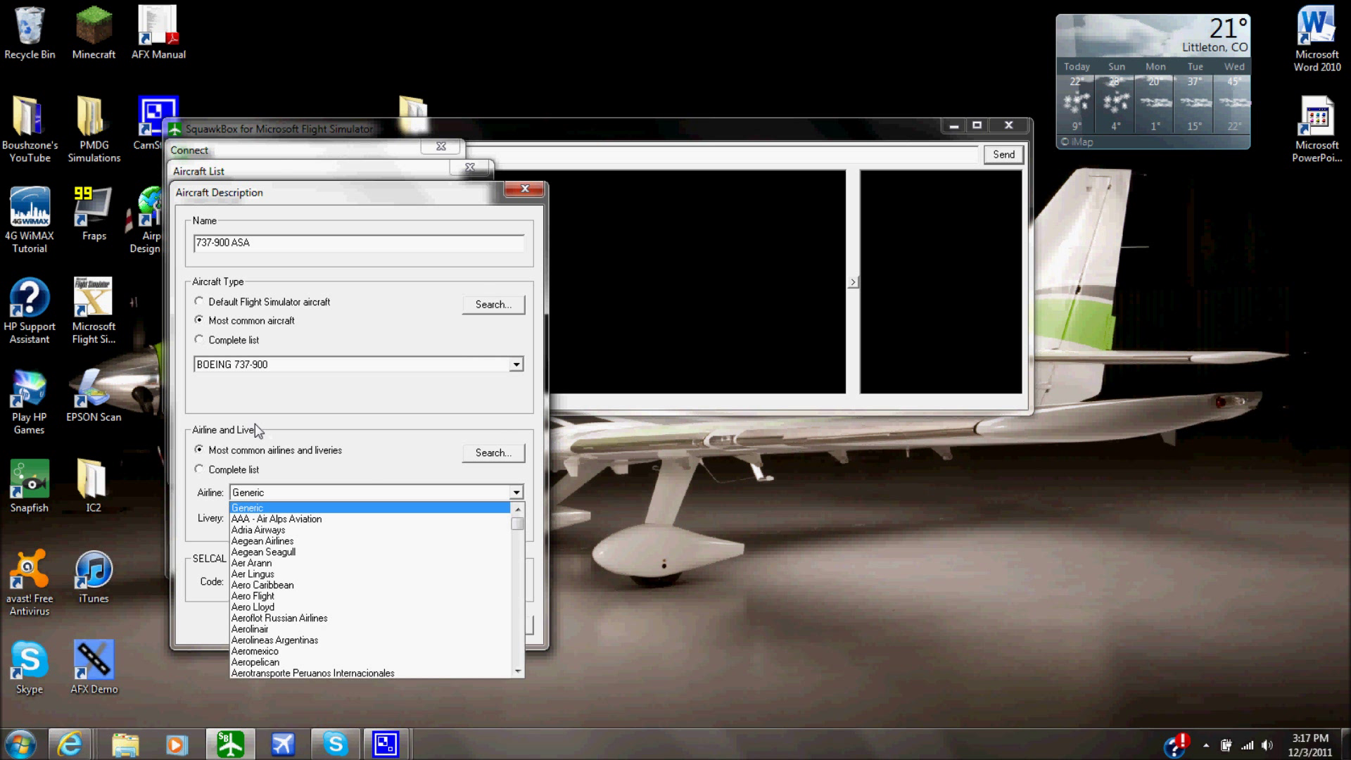
left_click(410, 451)
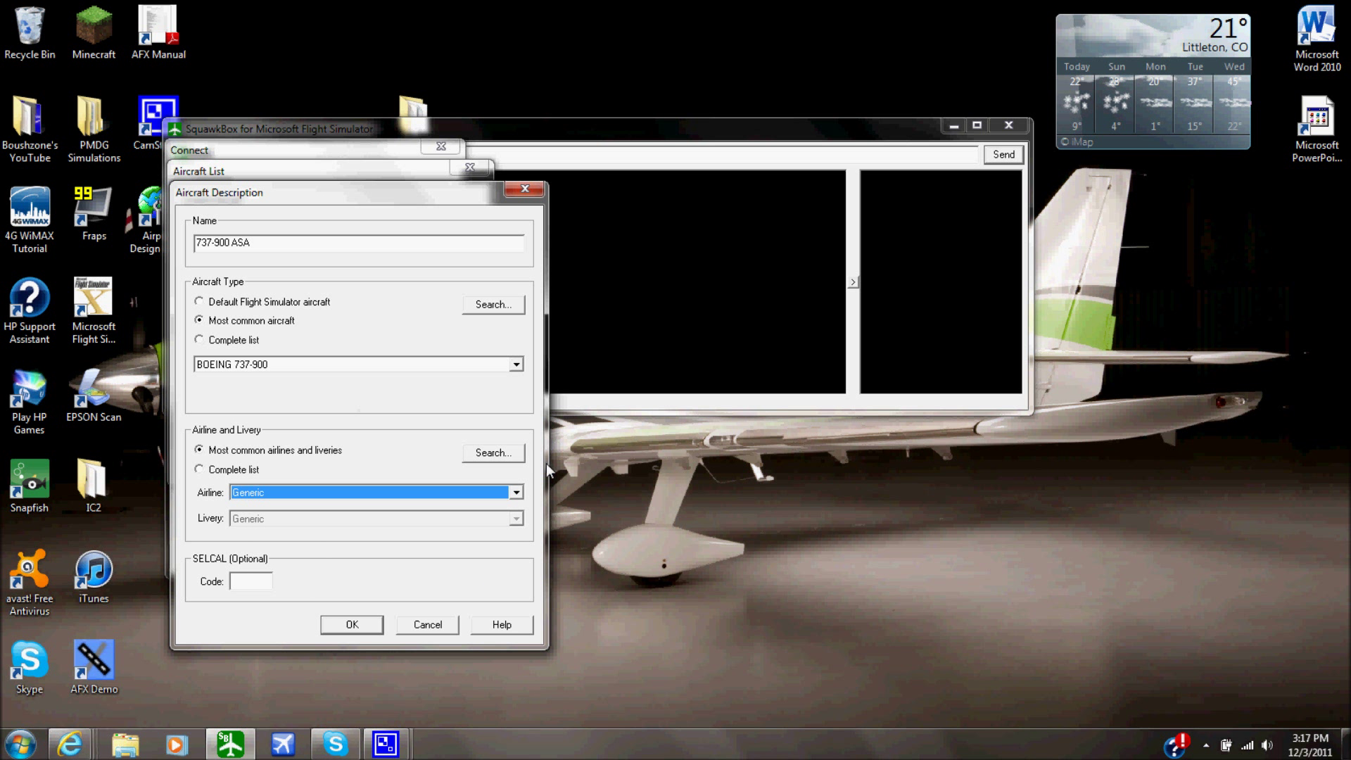
left_click(517, 493)
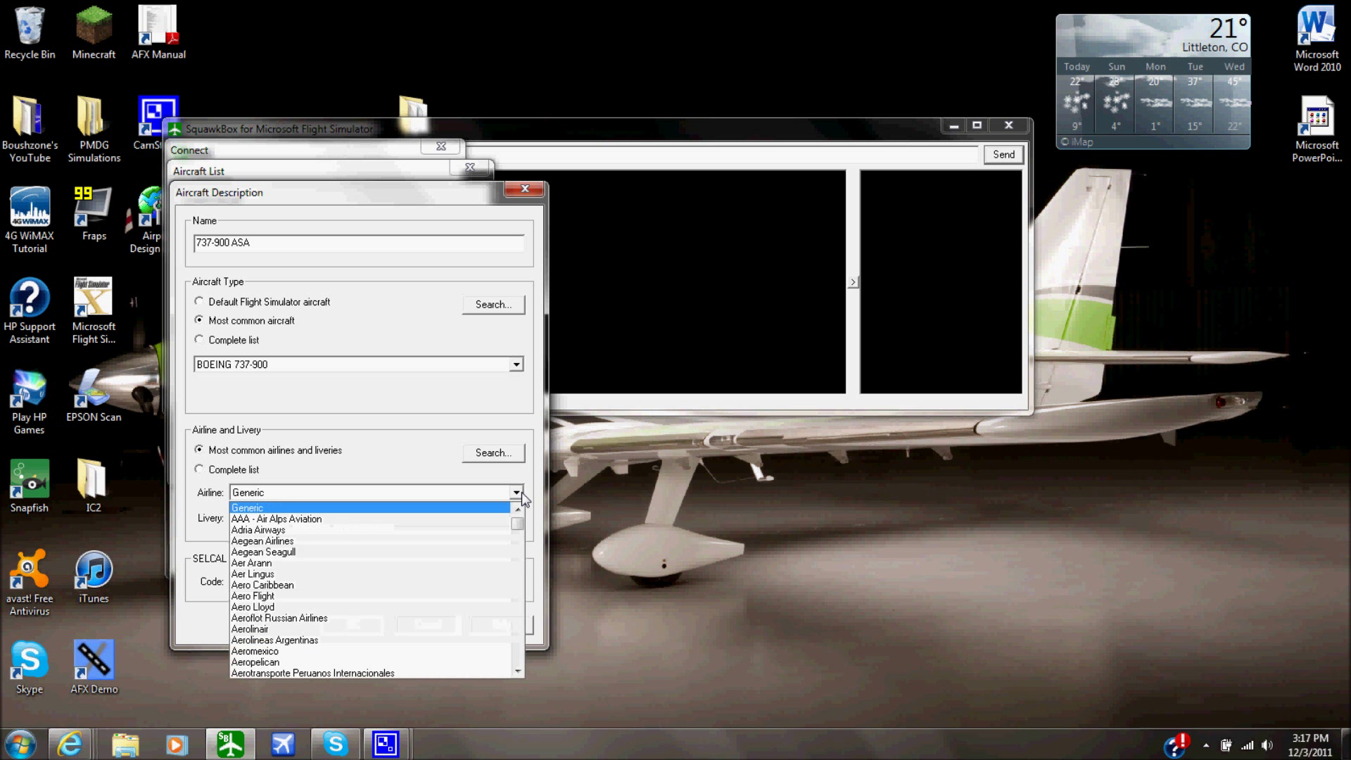
scroll(467, 561, "down", 10)
scroll(517, 549, "down", 3)
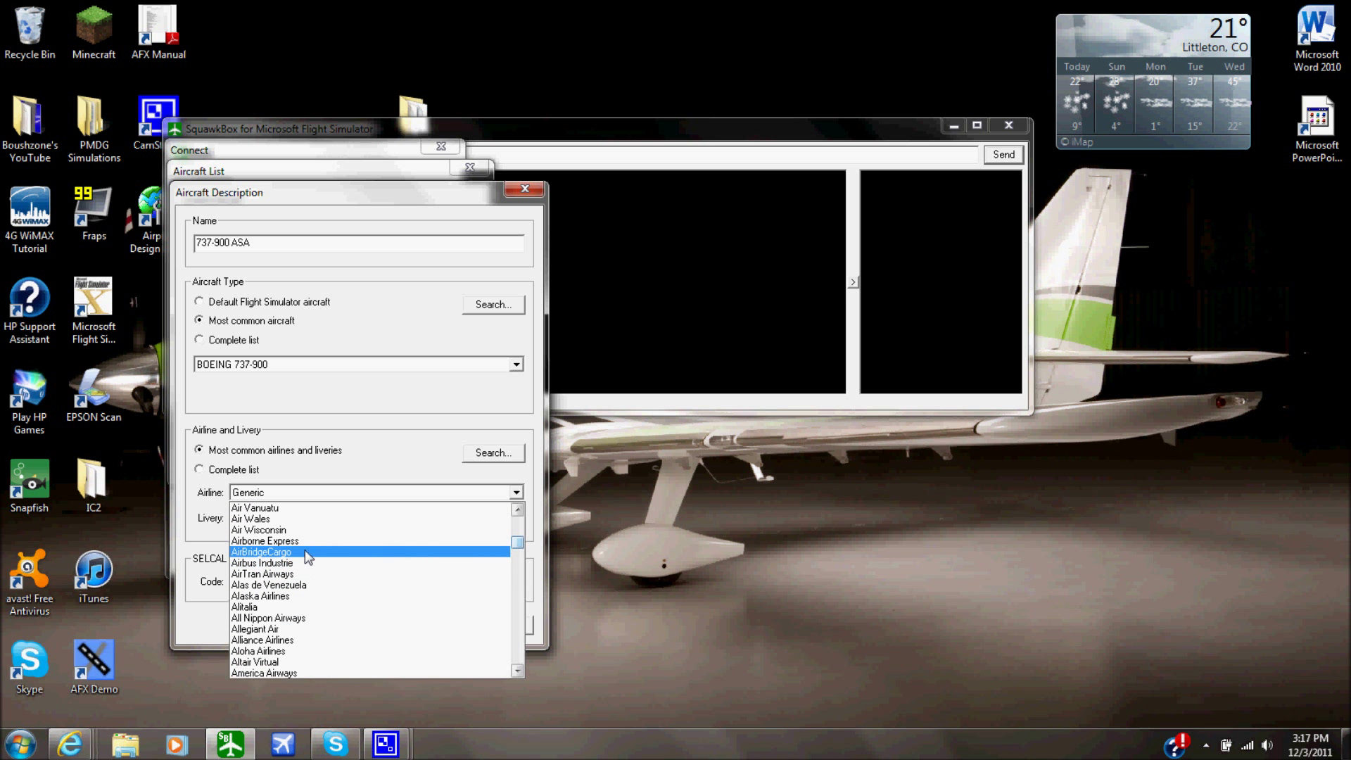
scroll(306, 550, "down", 1)
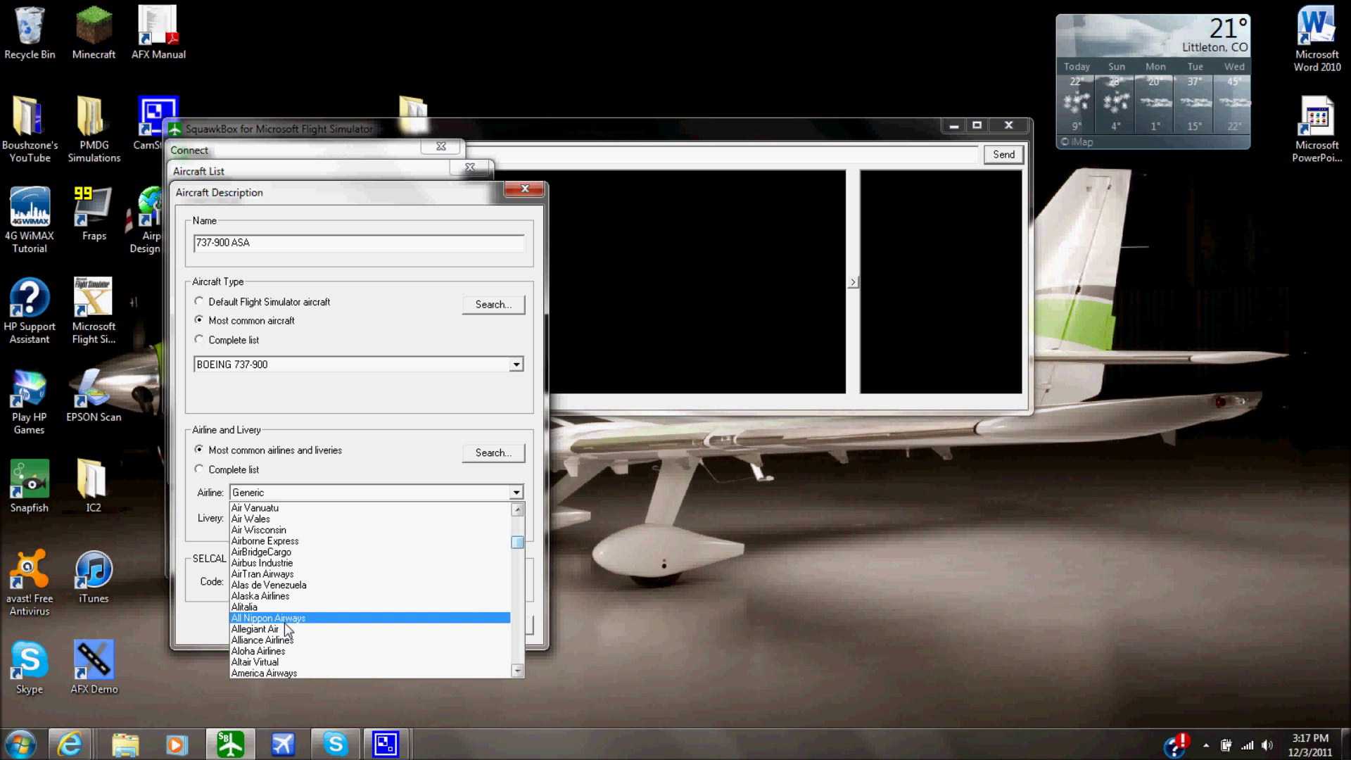
scroll(303, 619, "down", 1)
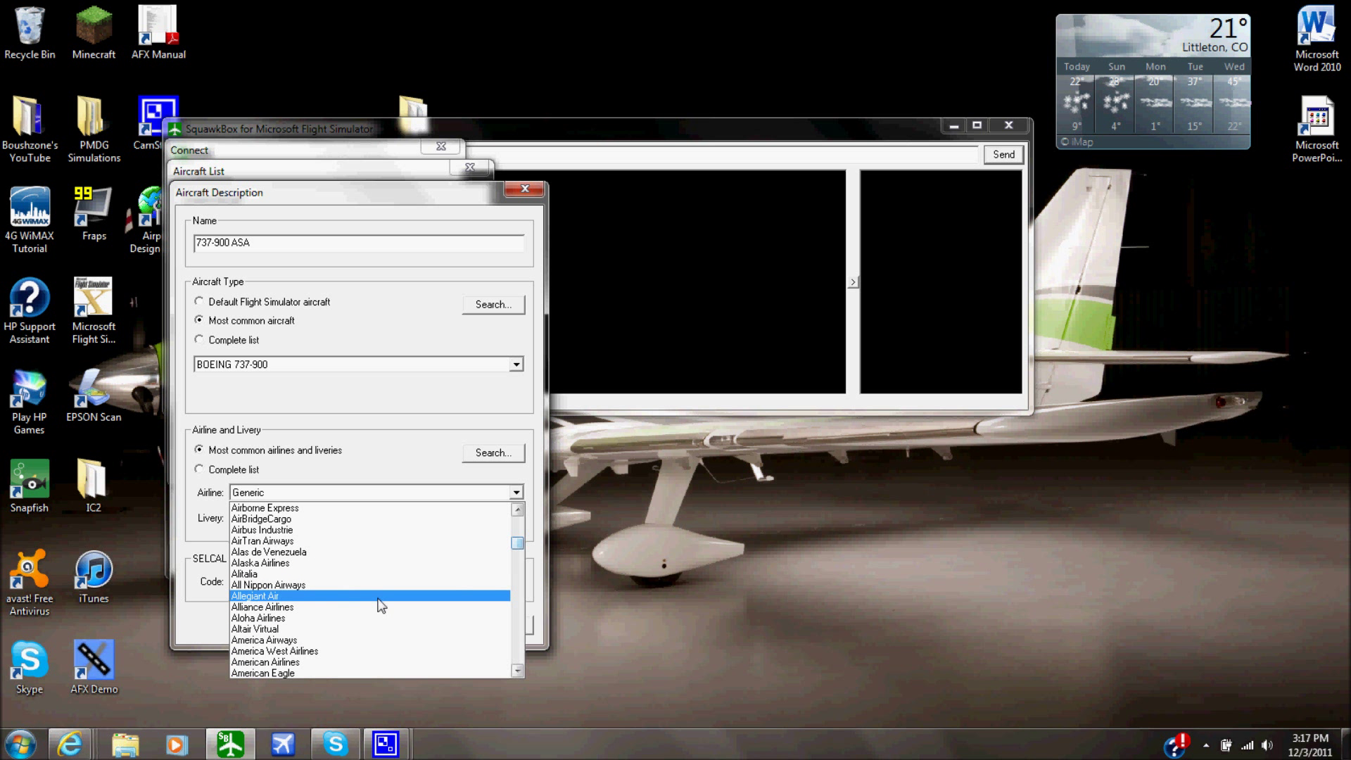
scroll(380, 605, "up", 6)
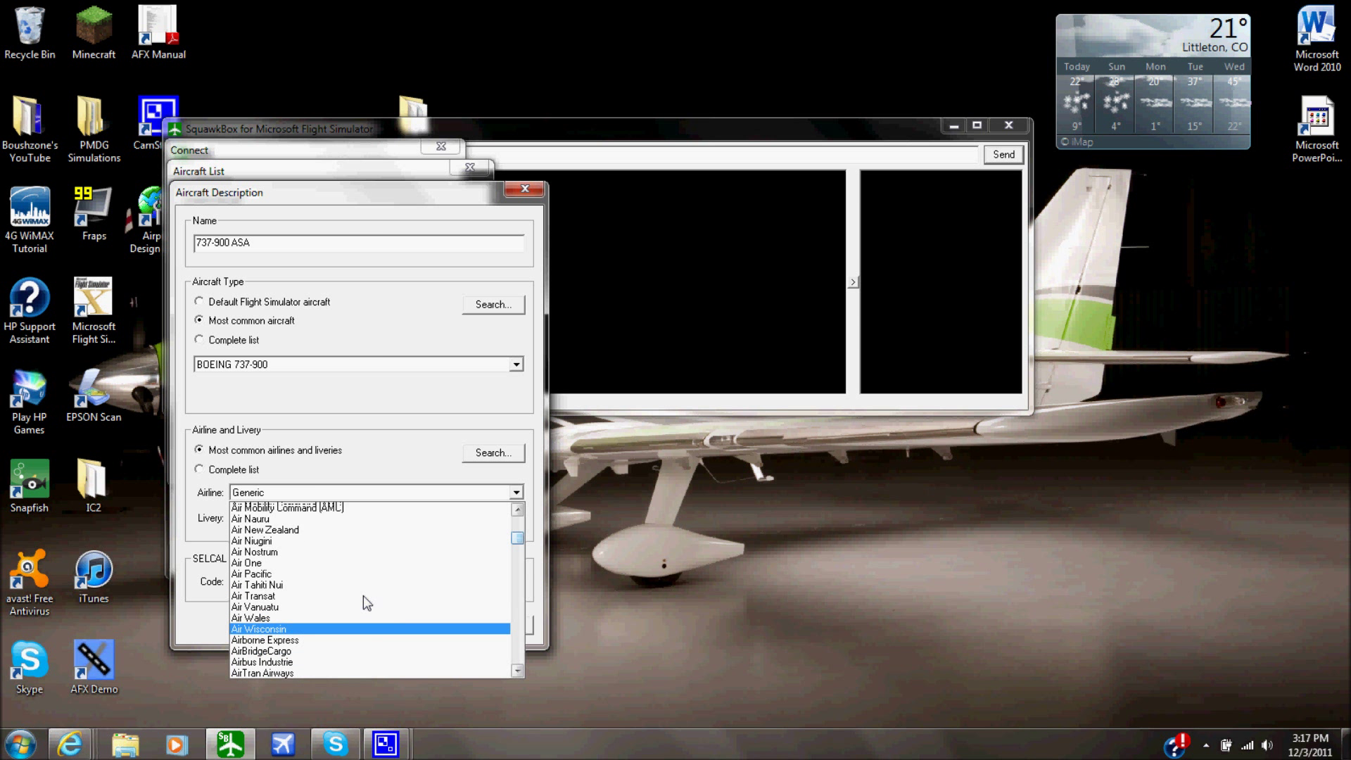
scroll(363, 595, "down", 4)
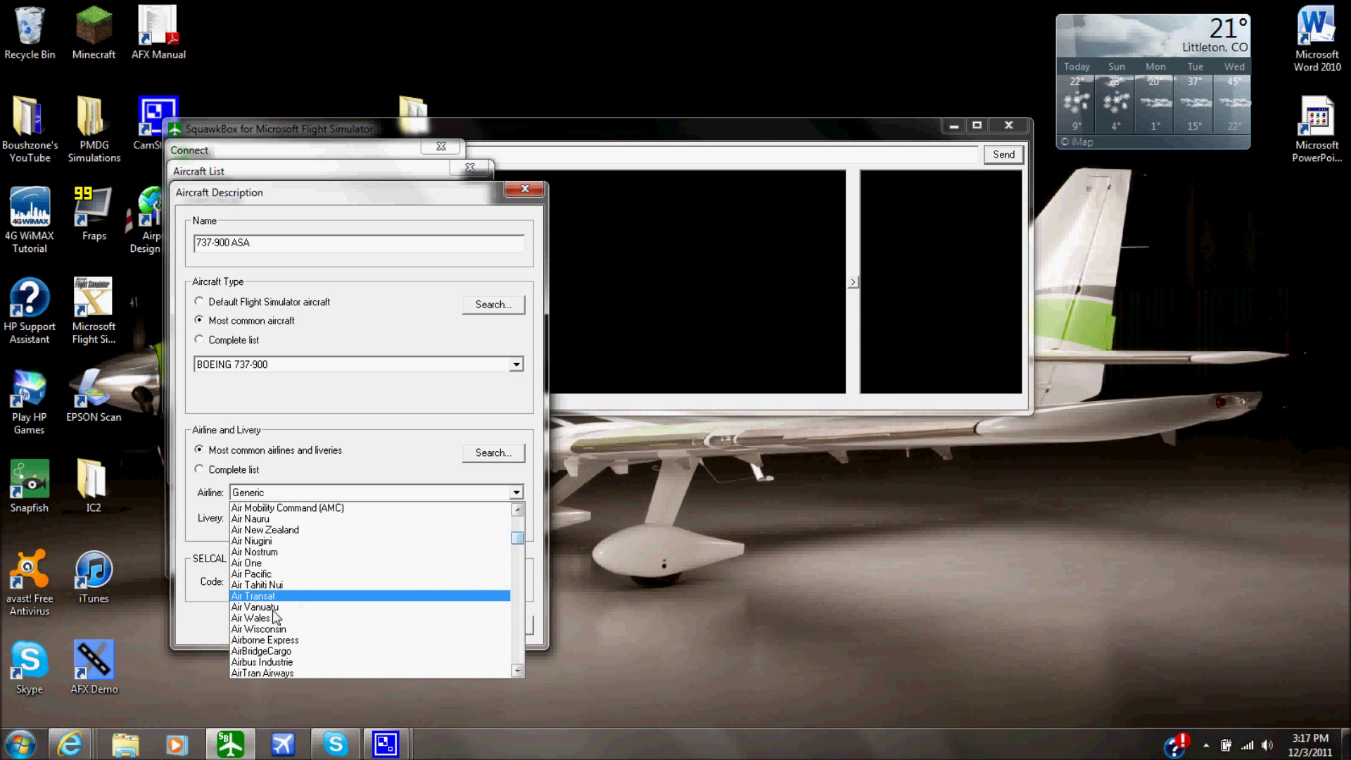
scroll(302, 635, "down", 4)
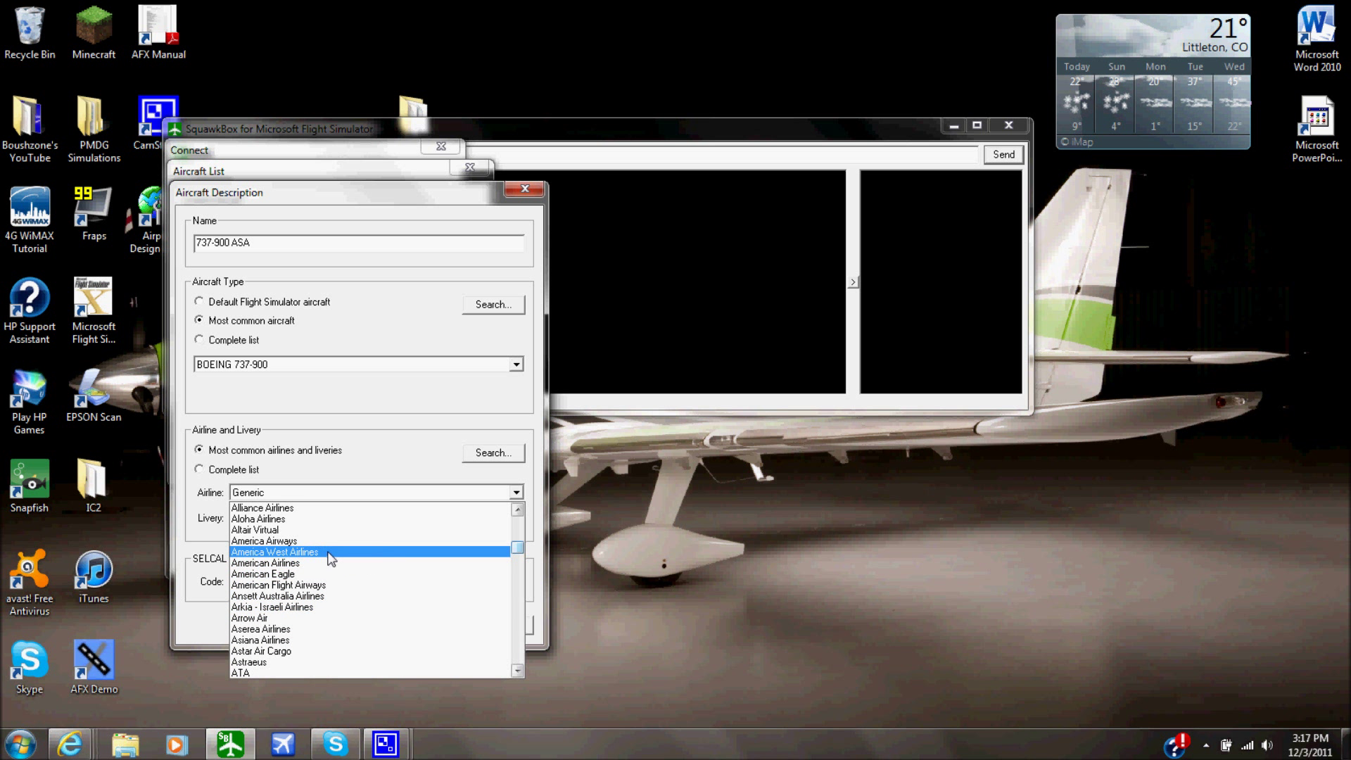
scroll(314, 555, "up", 2)
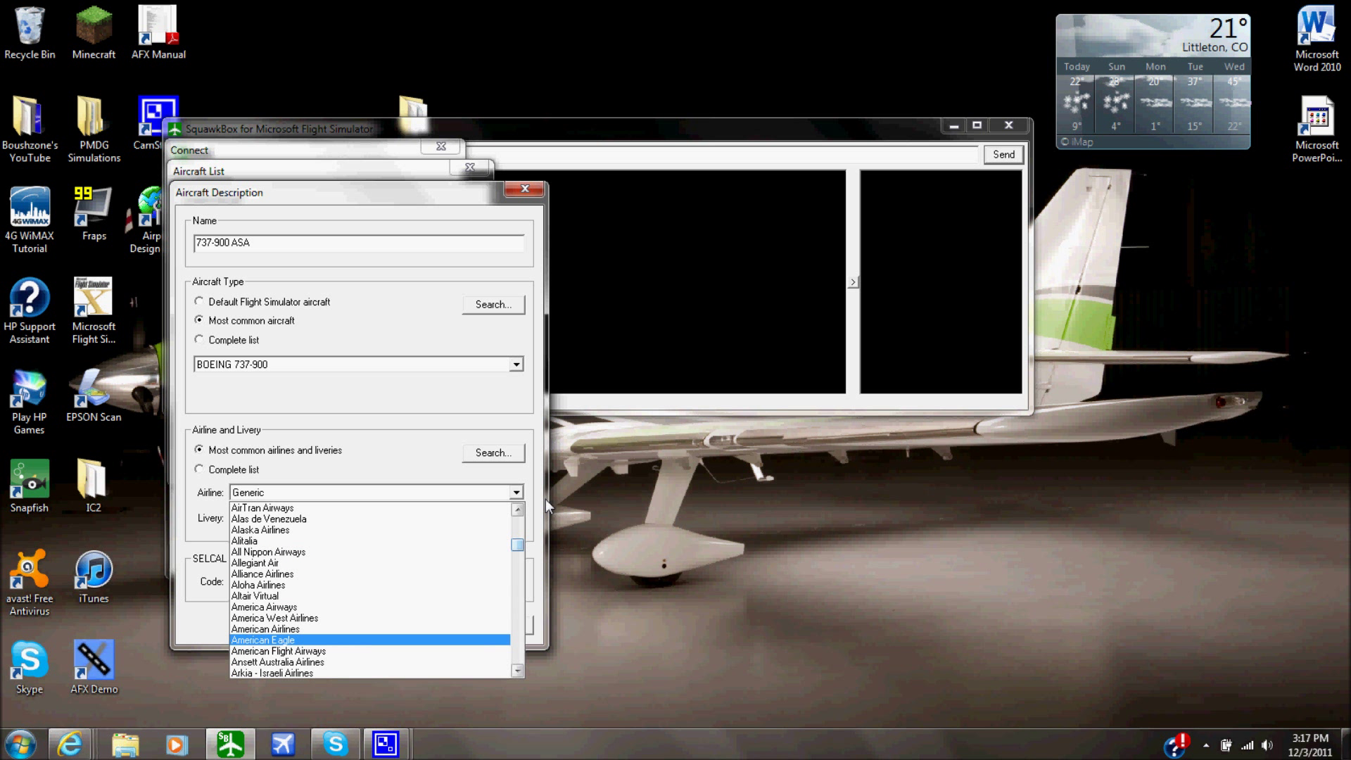
left_click(352, 540)
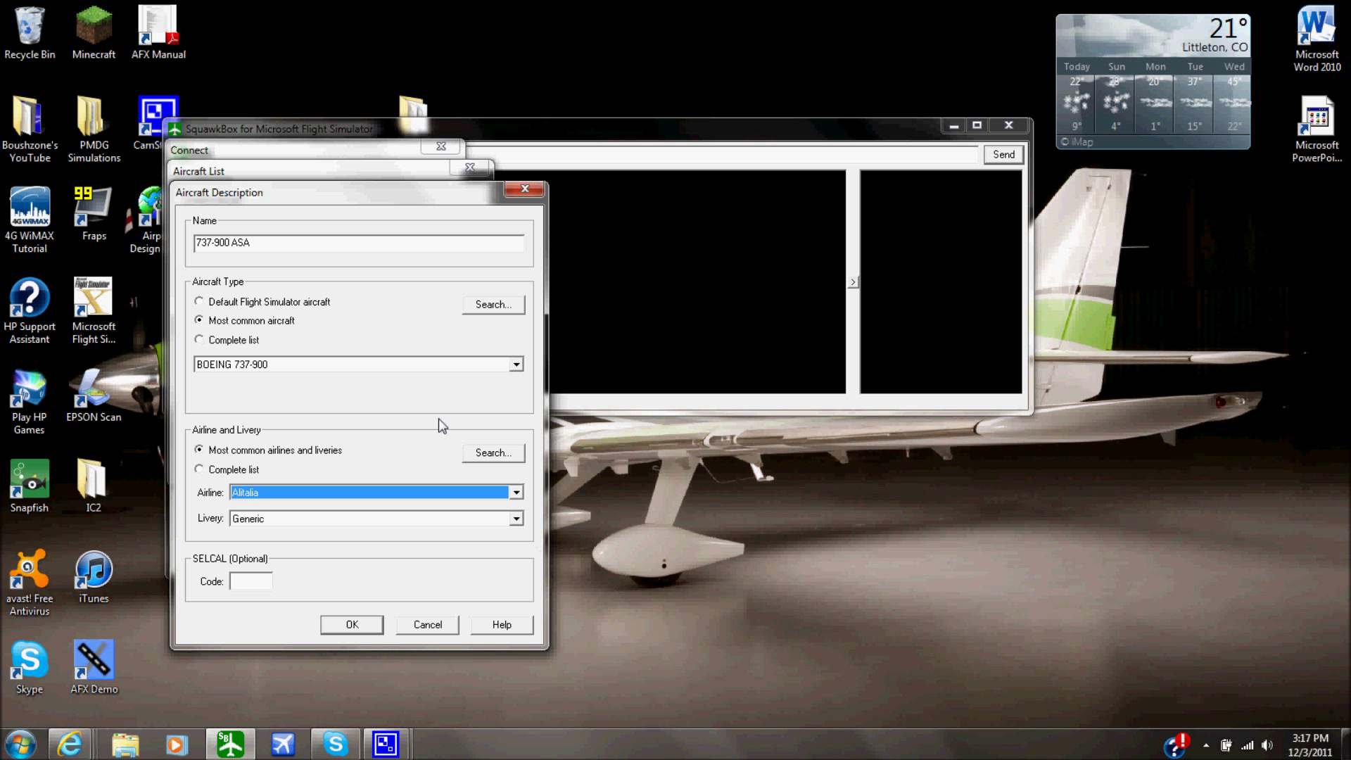
Look at the livery choices for Alitalia, and discard the new aircraft entry, returning to the Connect dialog.
left_click(519, 519)
left_click(521, 521)
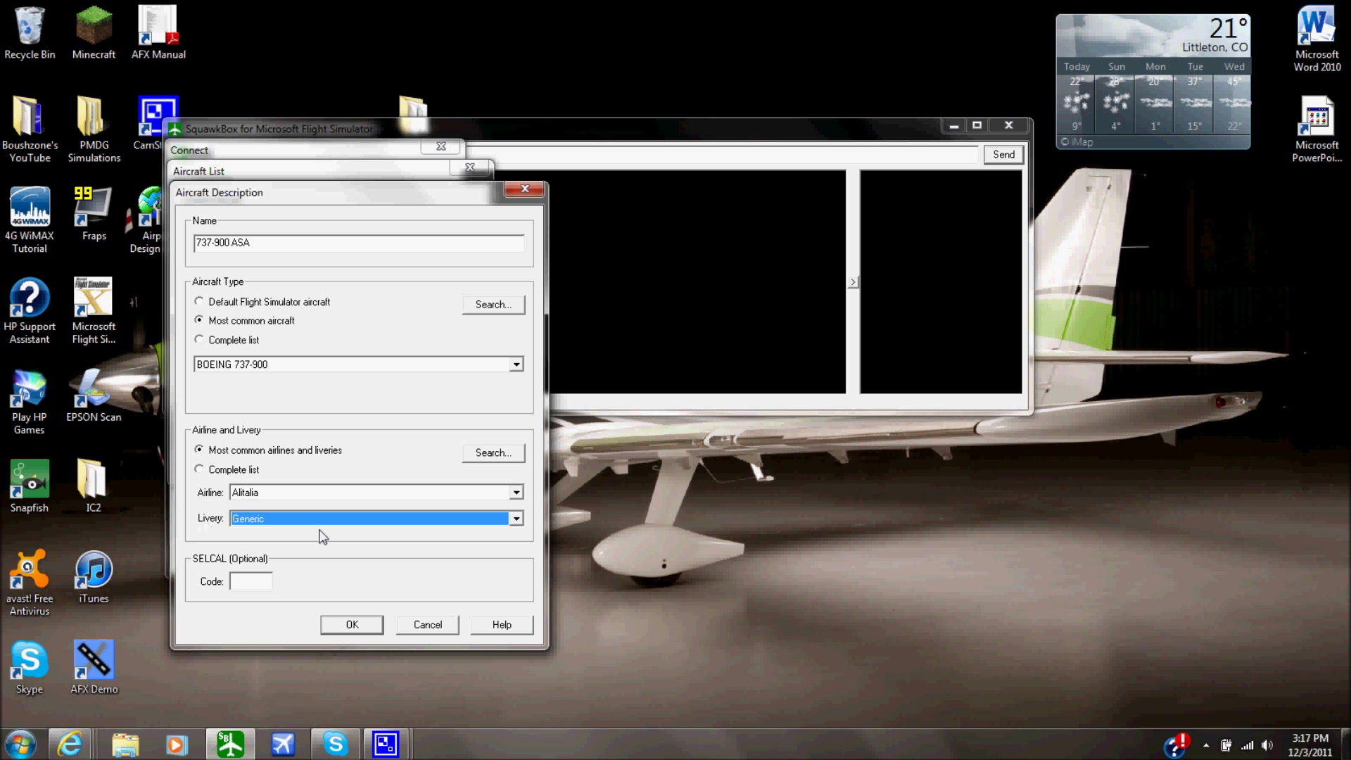
left_click(518, 521)
left_click(366, 529)
left_click(437, 629)
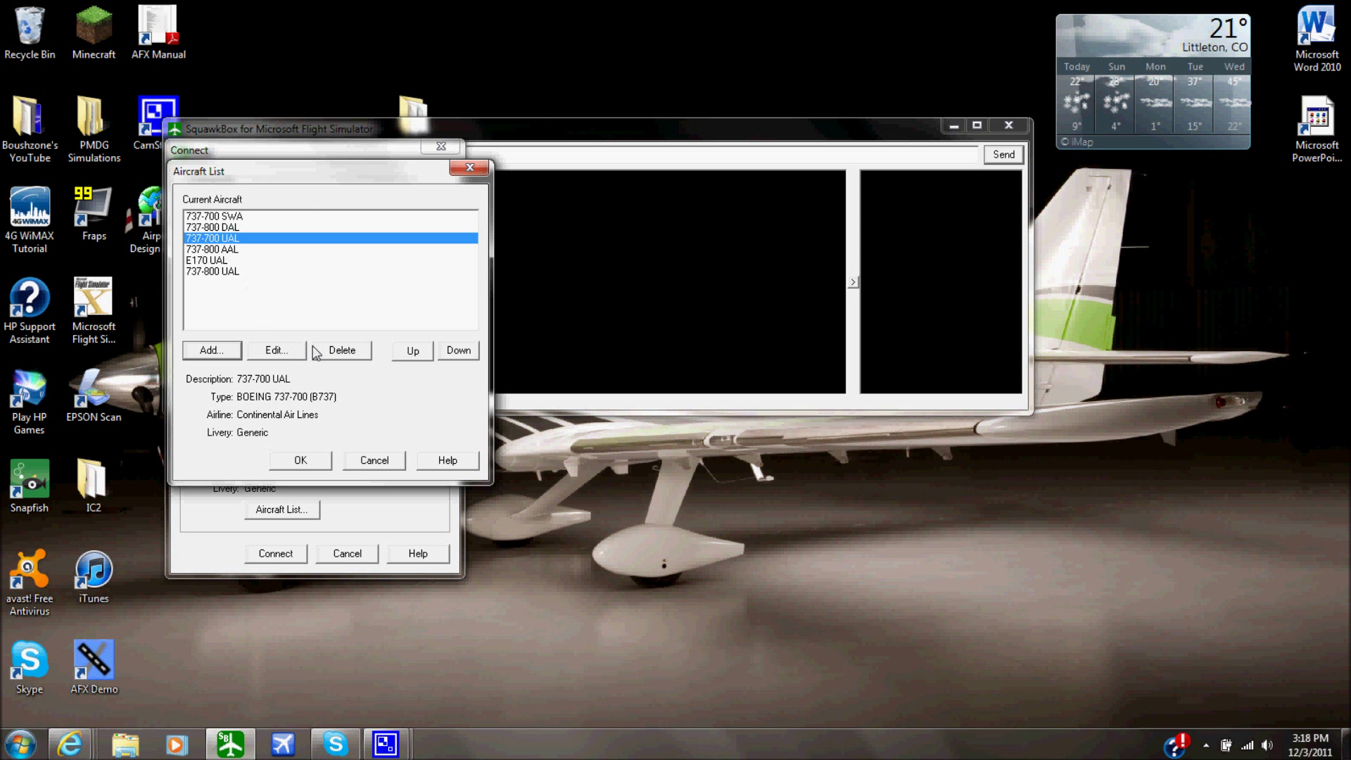
left_click(312, 469)
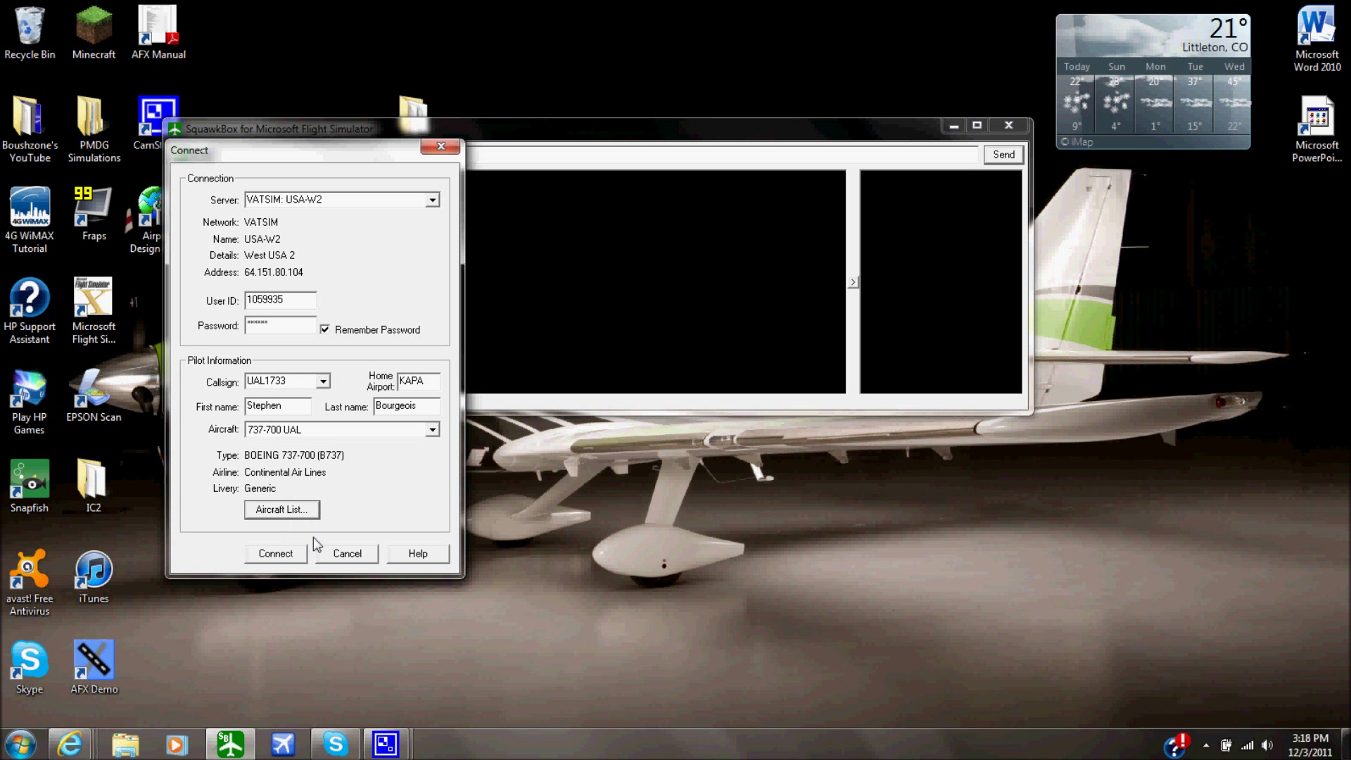
Close the Connect dialog without connecting and open the flight plan filing form.
left_click(442, 146)
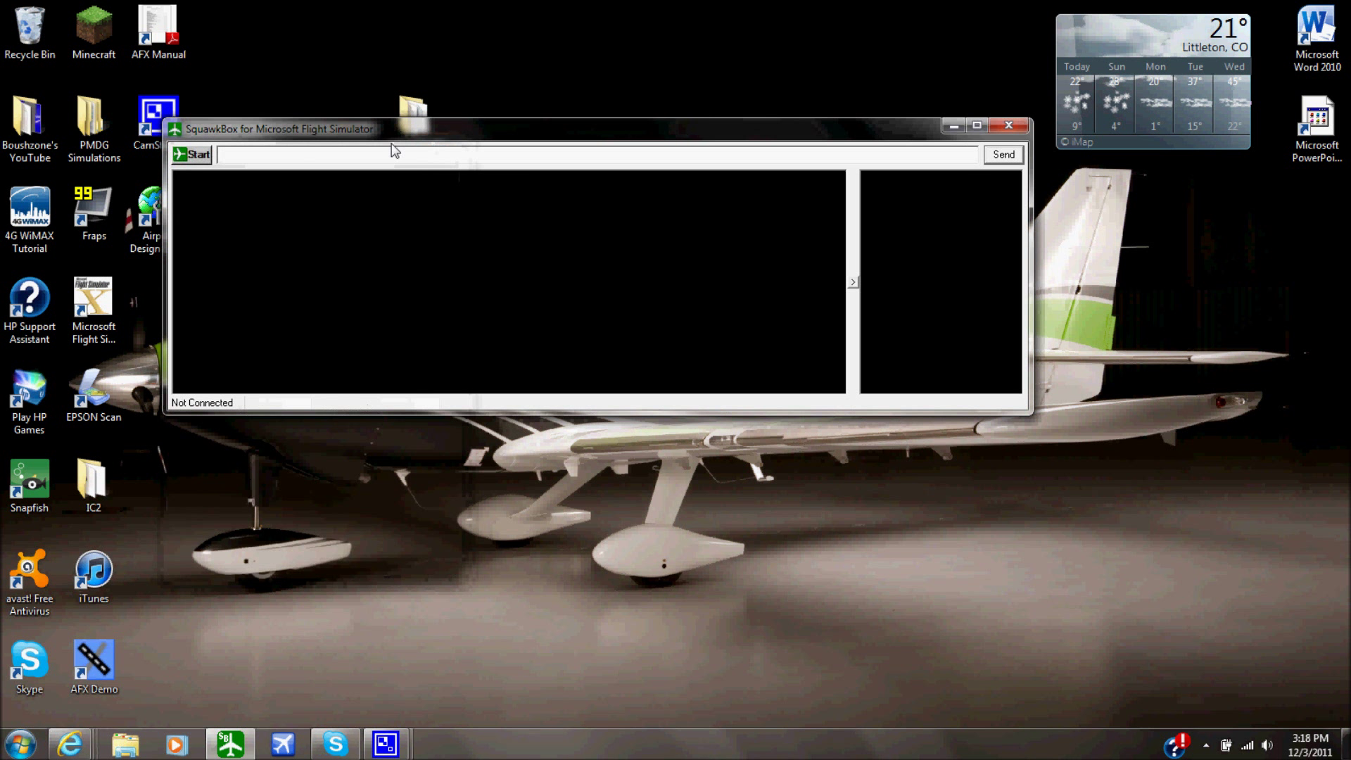
left_click(191, 154)
left_click(256, 210)
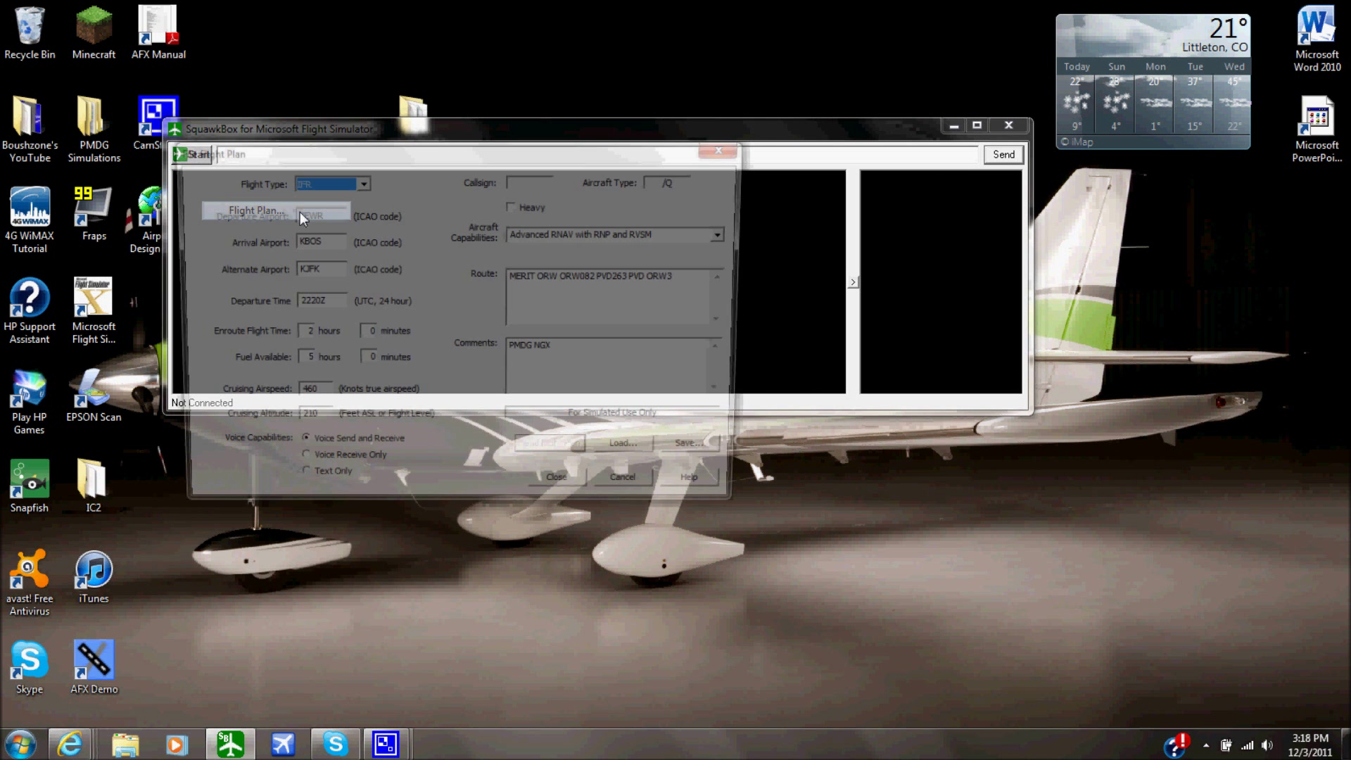
Examine the flight plan form's Flight Type and Aircraft Capabilities choices, keeping IFR and Advanced RNAV with RNP and RVSM.
left_click(360, 182)
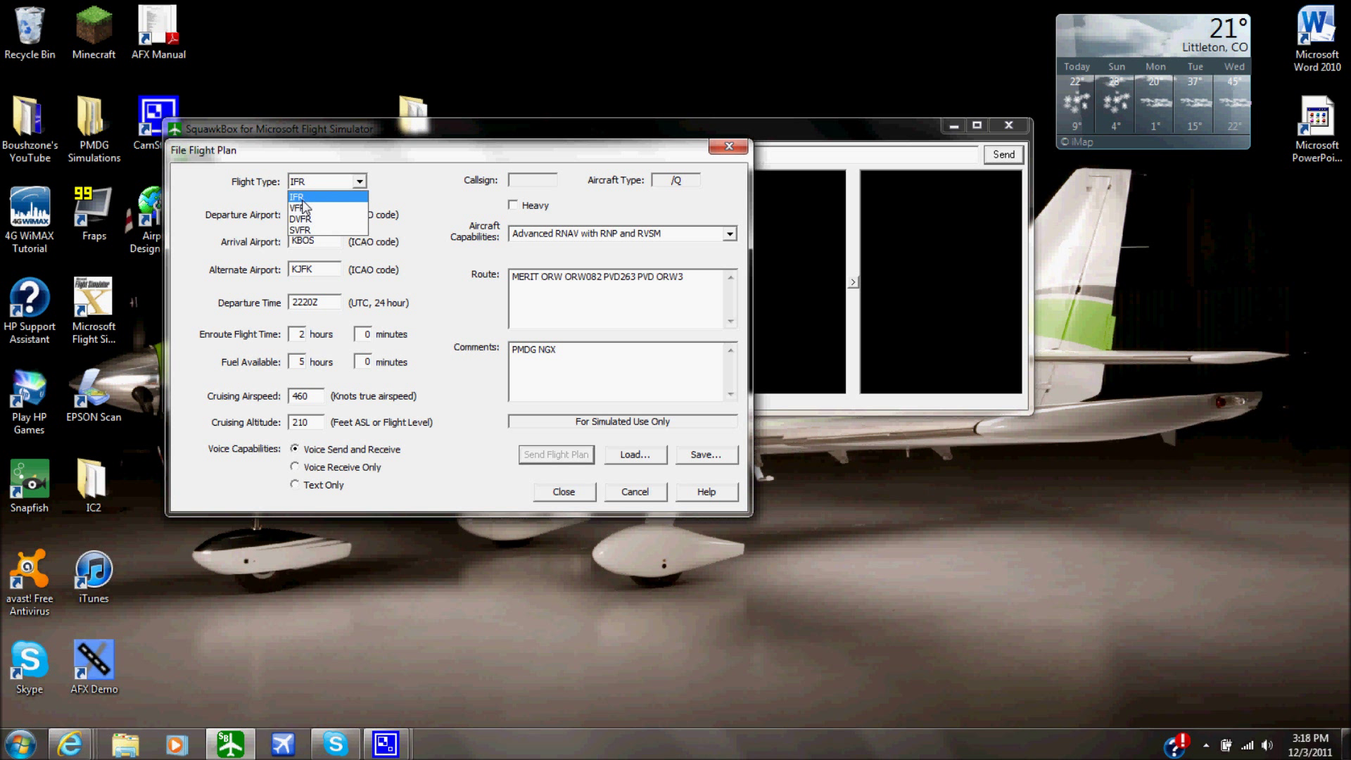
left_click(360, 182)
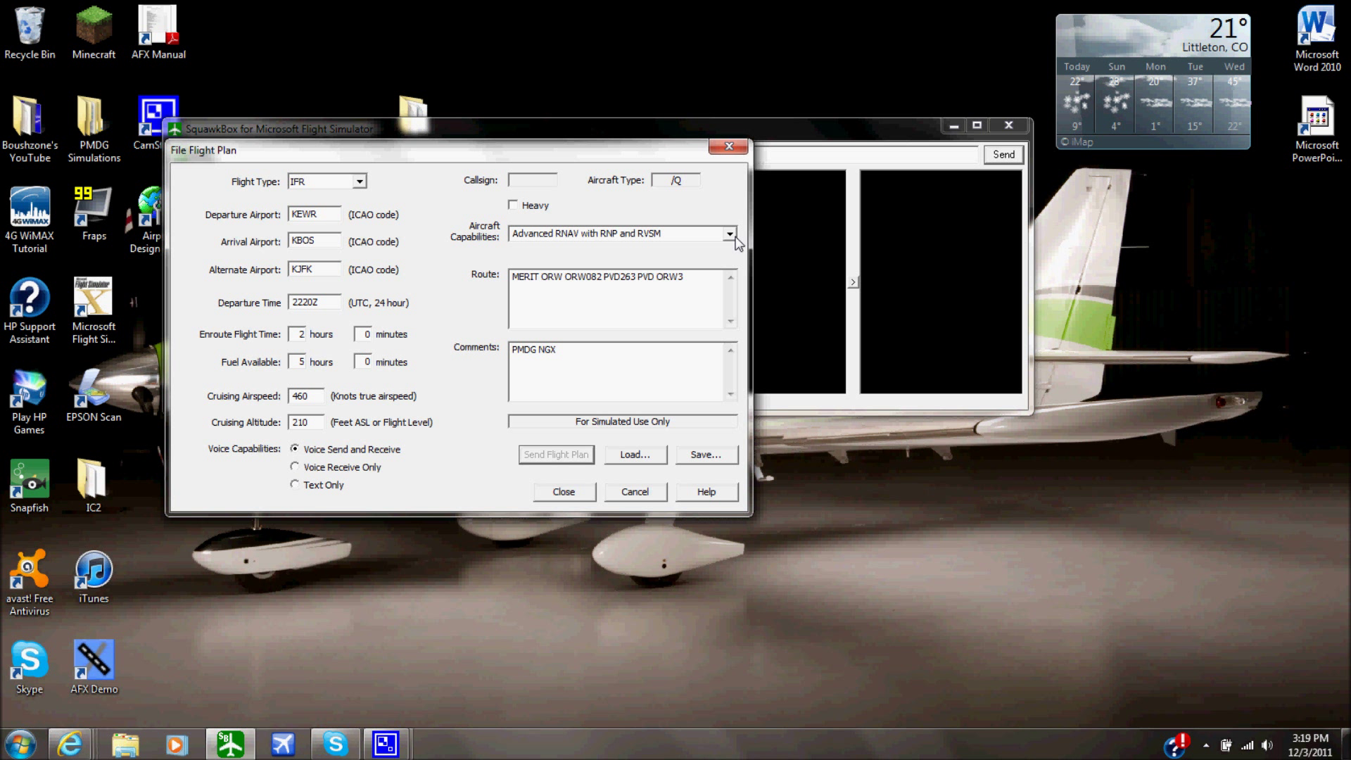
left_click(730, 234)
left_click(730, 234)
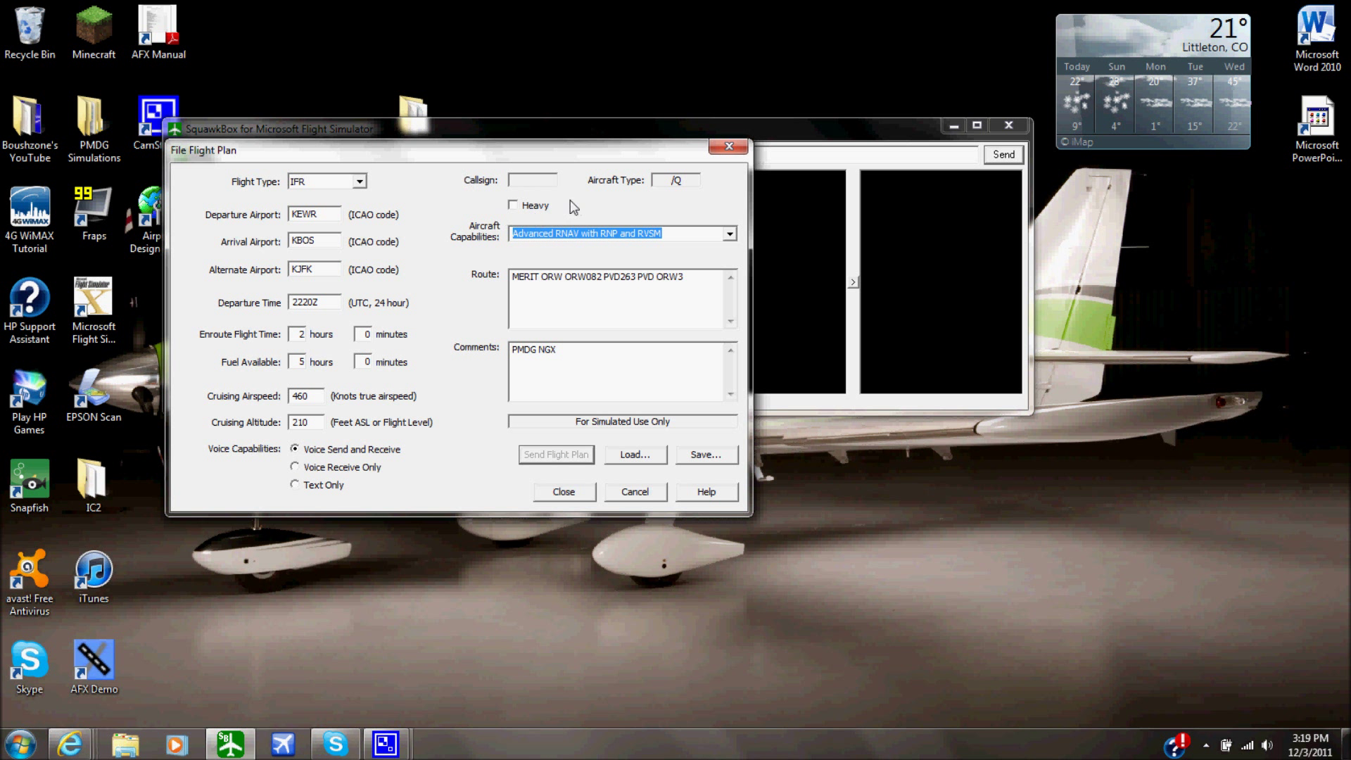
Review the Aircraft Capabilities choices once more, and close the flight plan form without sending it.
left_click(732, 238)
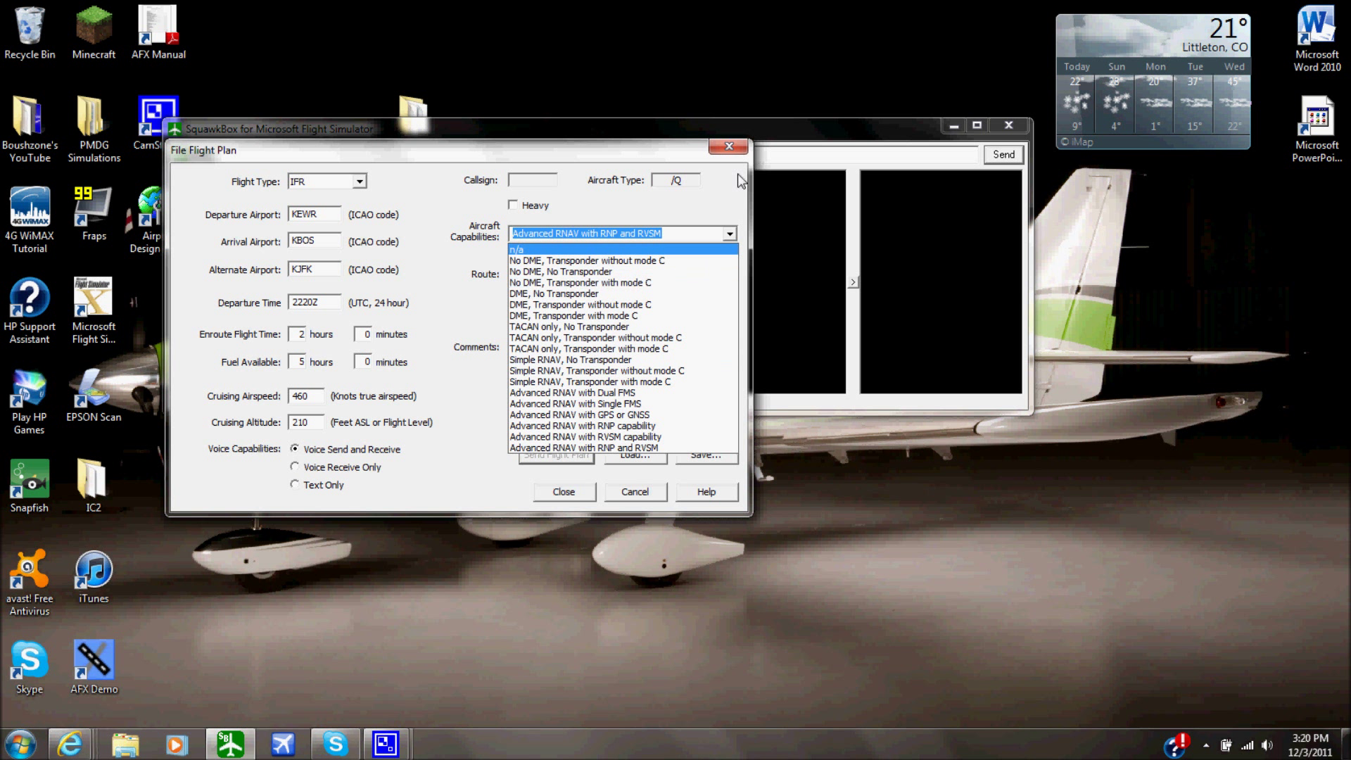
left_click(725, 238)
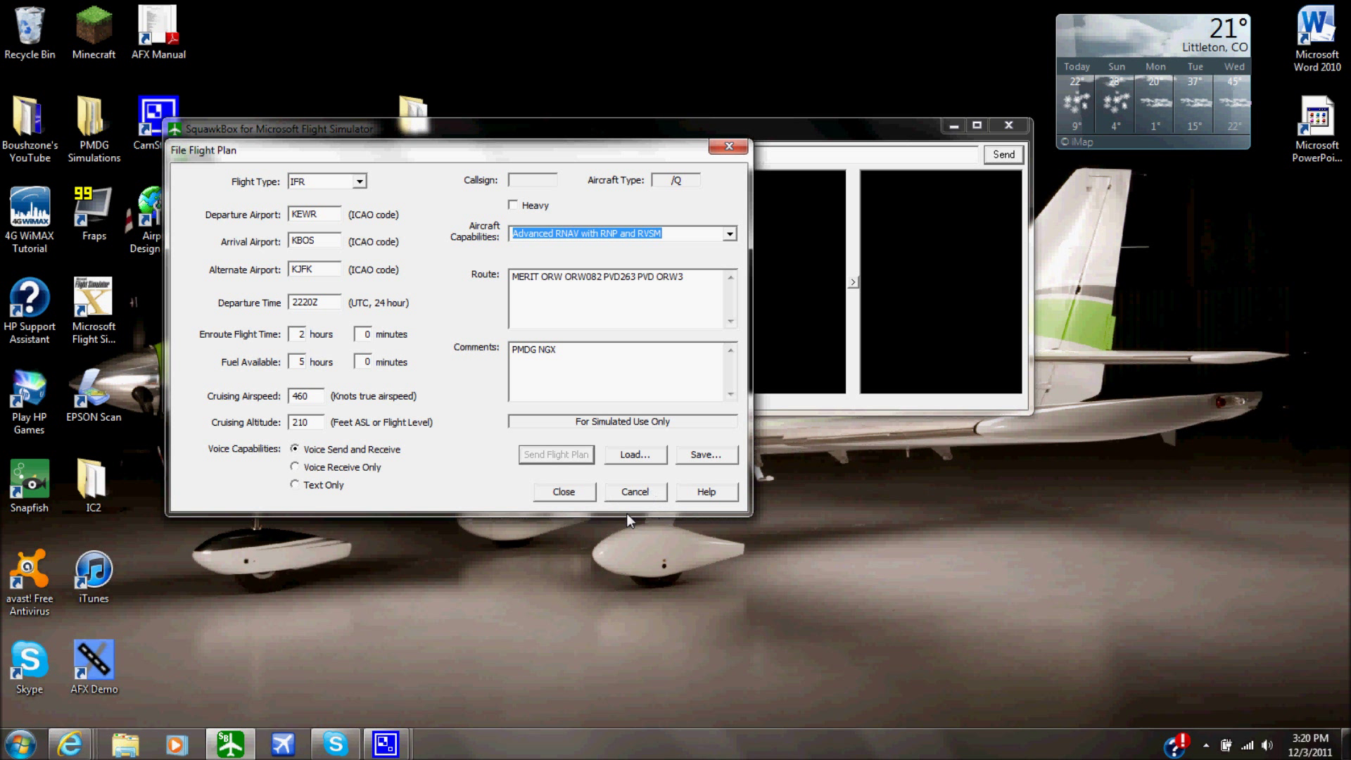
left_click(729, 146)
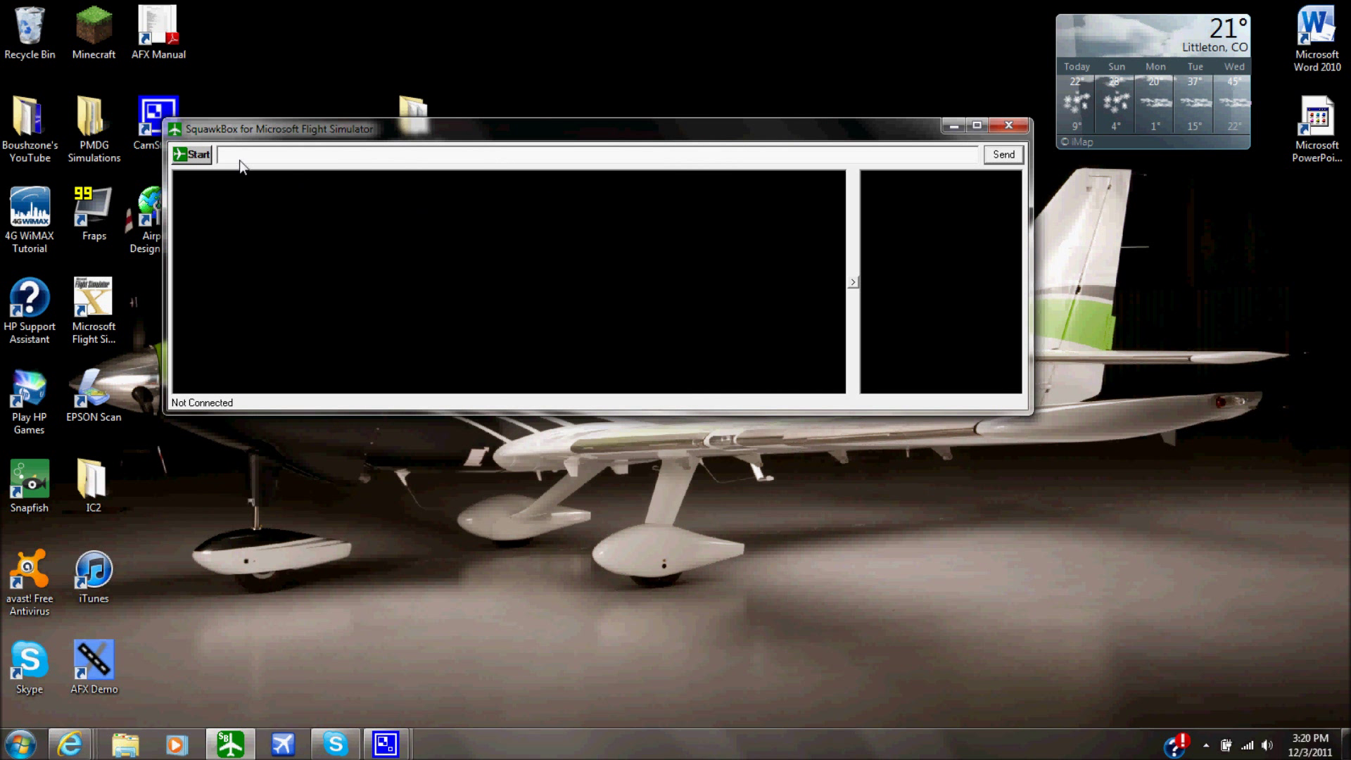
Open the SquawkBox options and examine the Display, Multiplayer, Radio and Text settings.
left_click(192, 154)
left_click(269, 306)
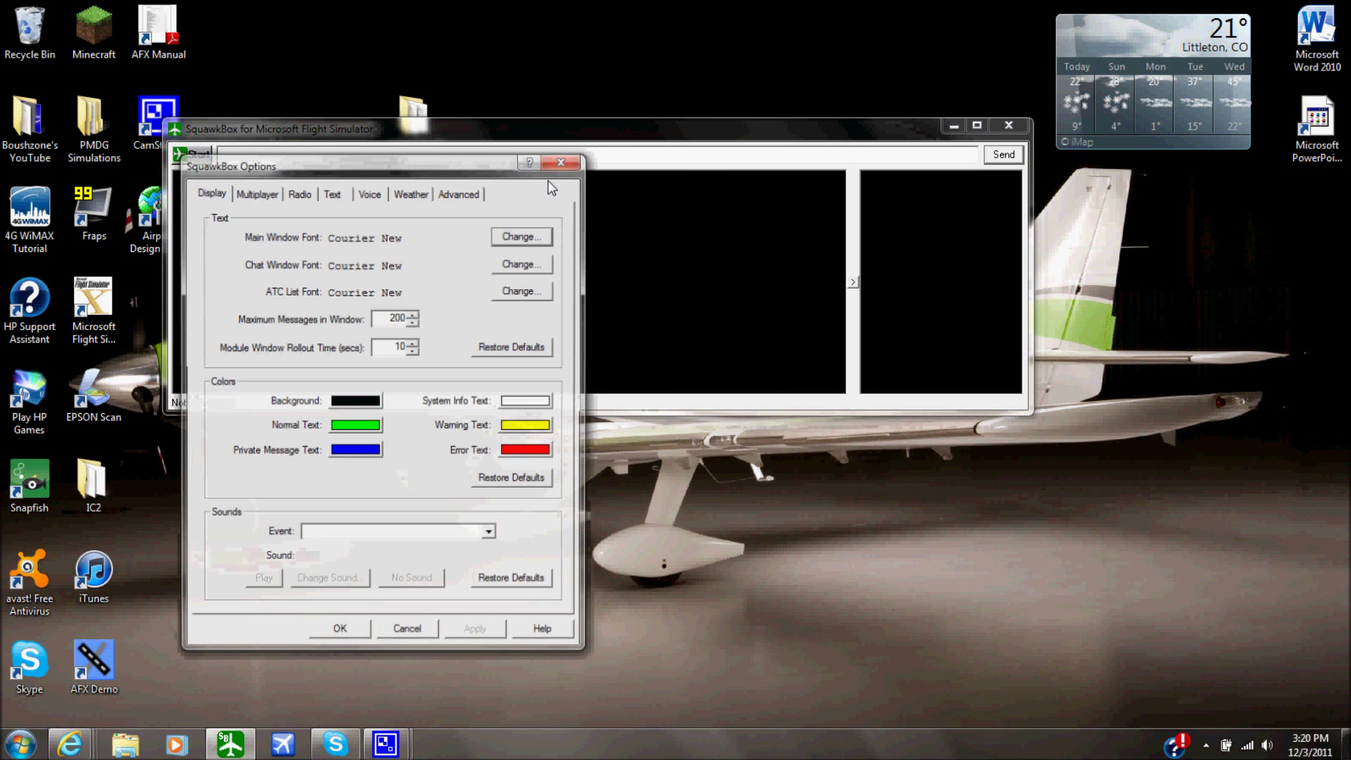
left_click(271, 196)
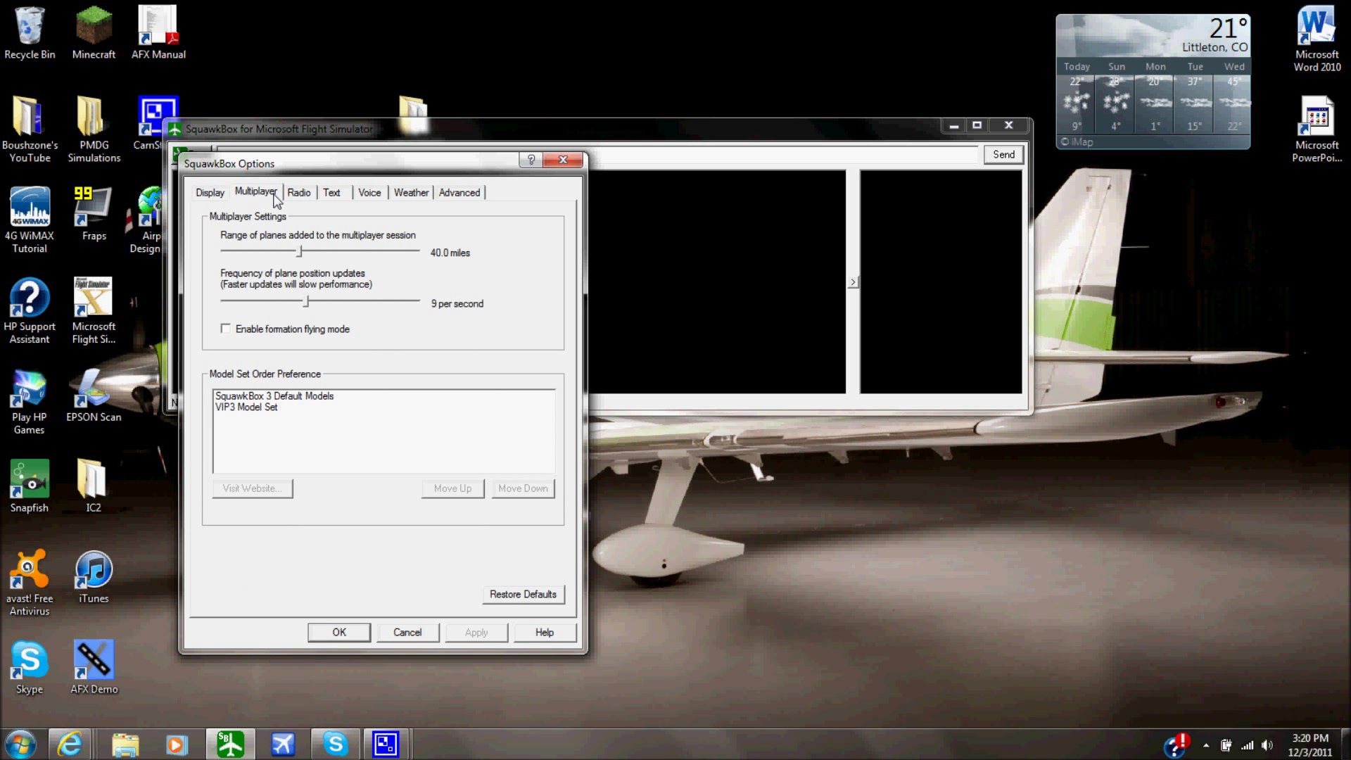
left_click(215, 192)
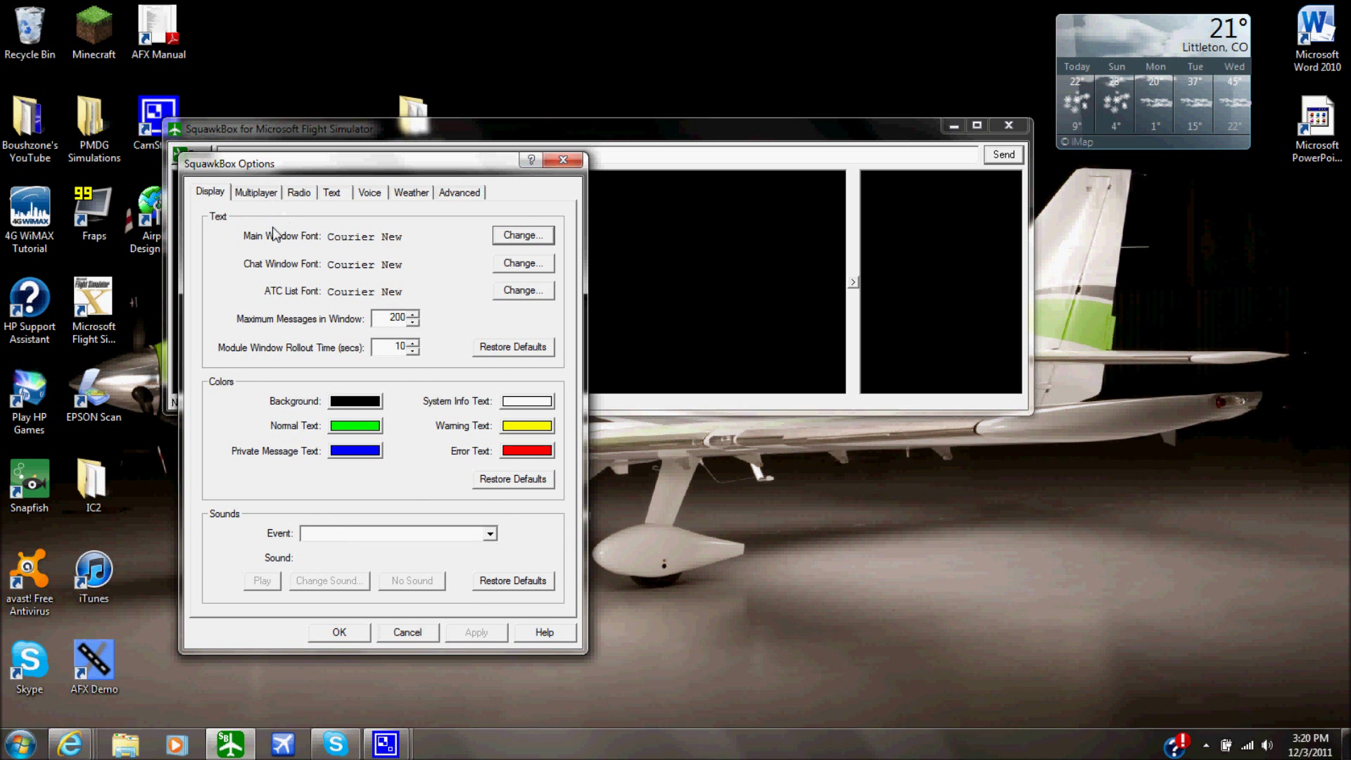
left_click(250, 193)
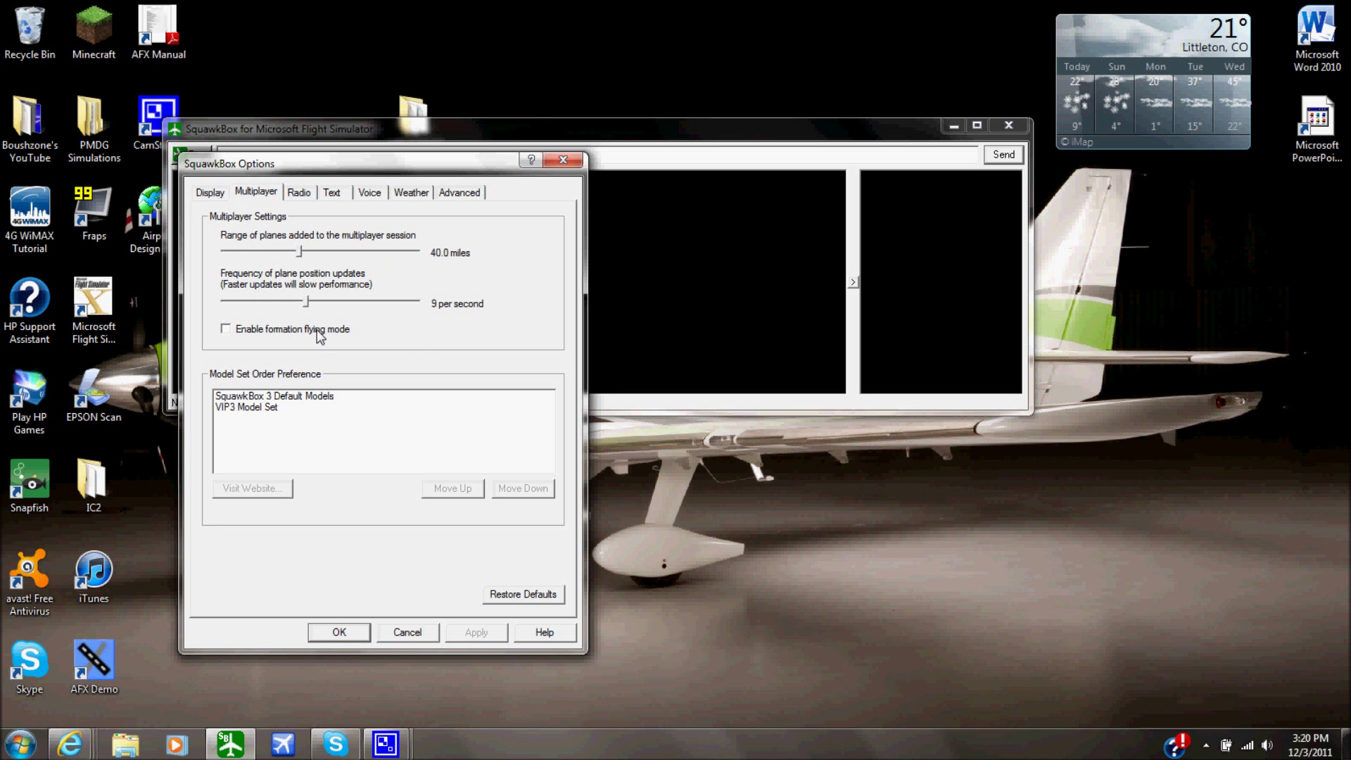
left_click(304, 195)
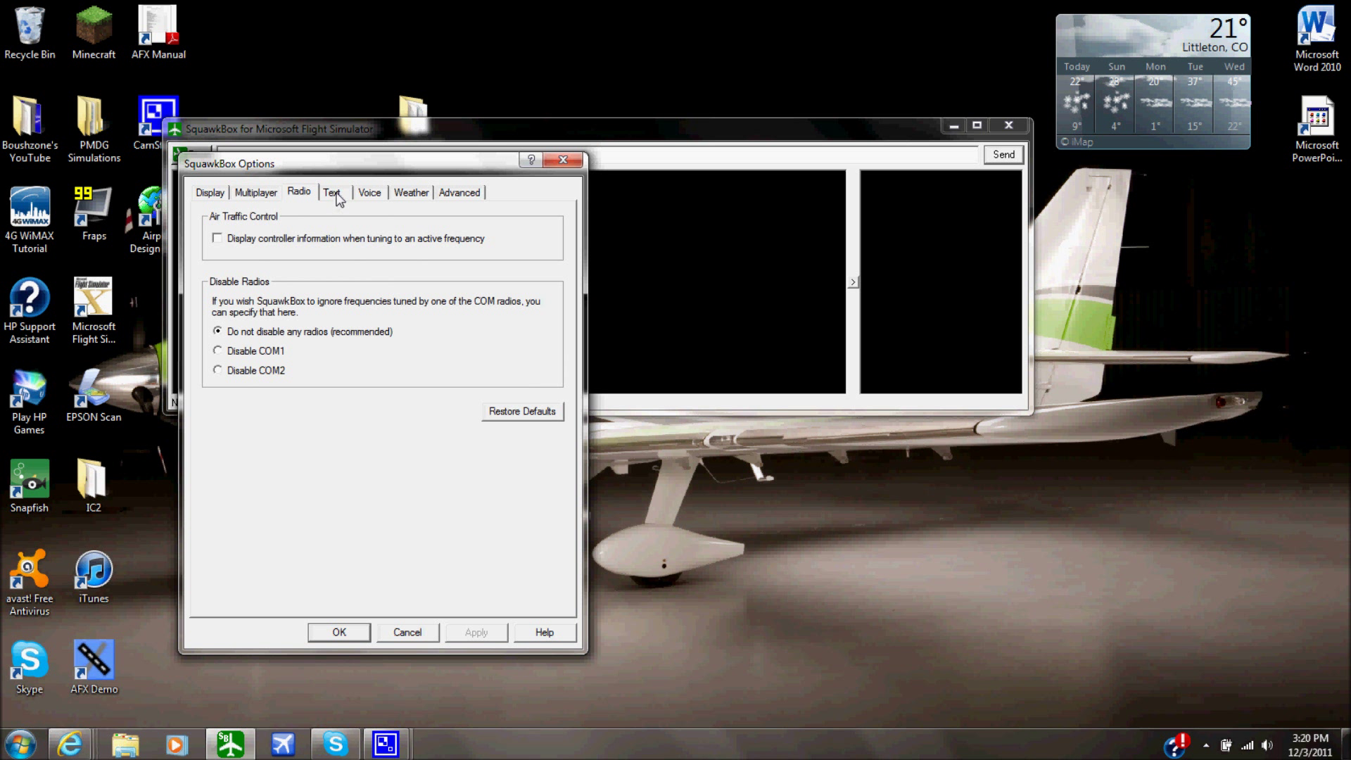
left_click(338, 197)
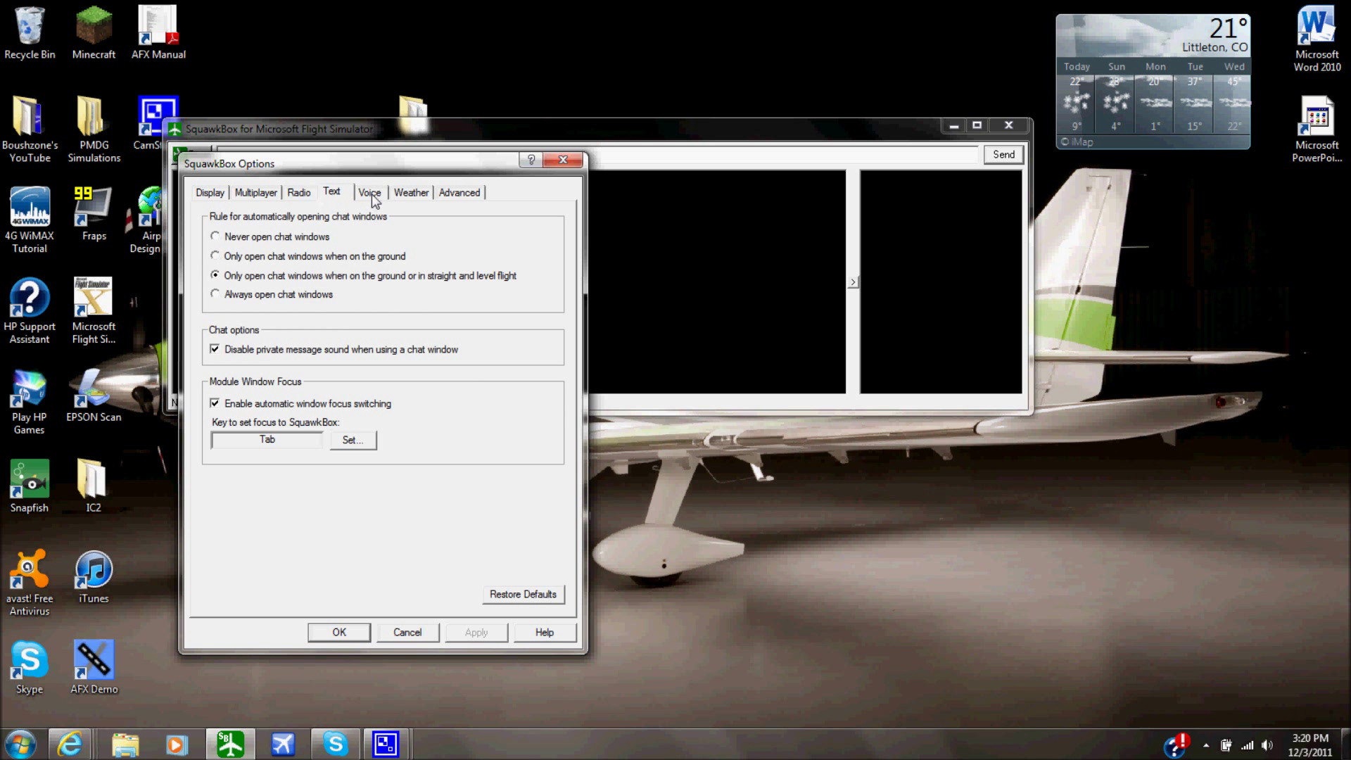
Assign Num + as the Push To Talk key for COM1 and COM2 in the Voice settings.
left_click(372, 193)
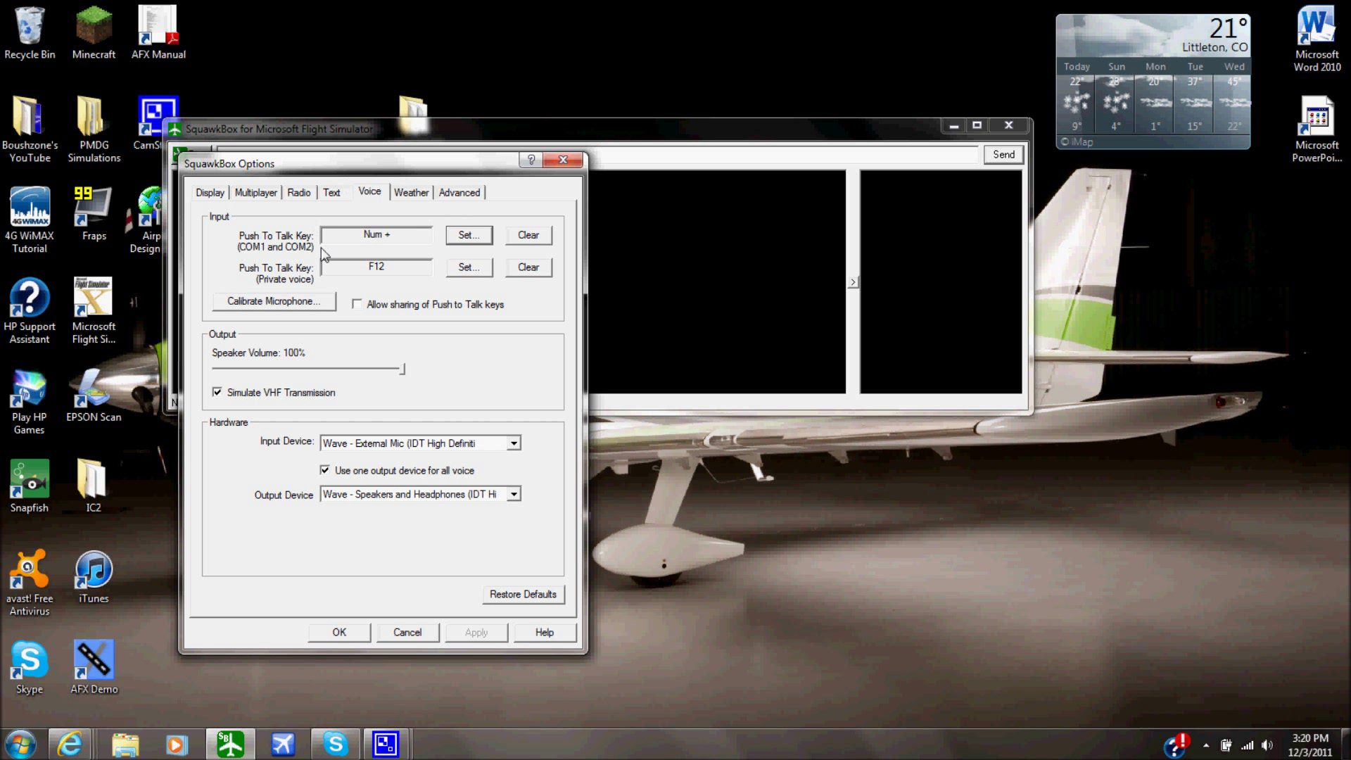
left_click(477, 239)
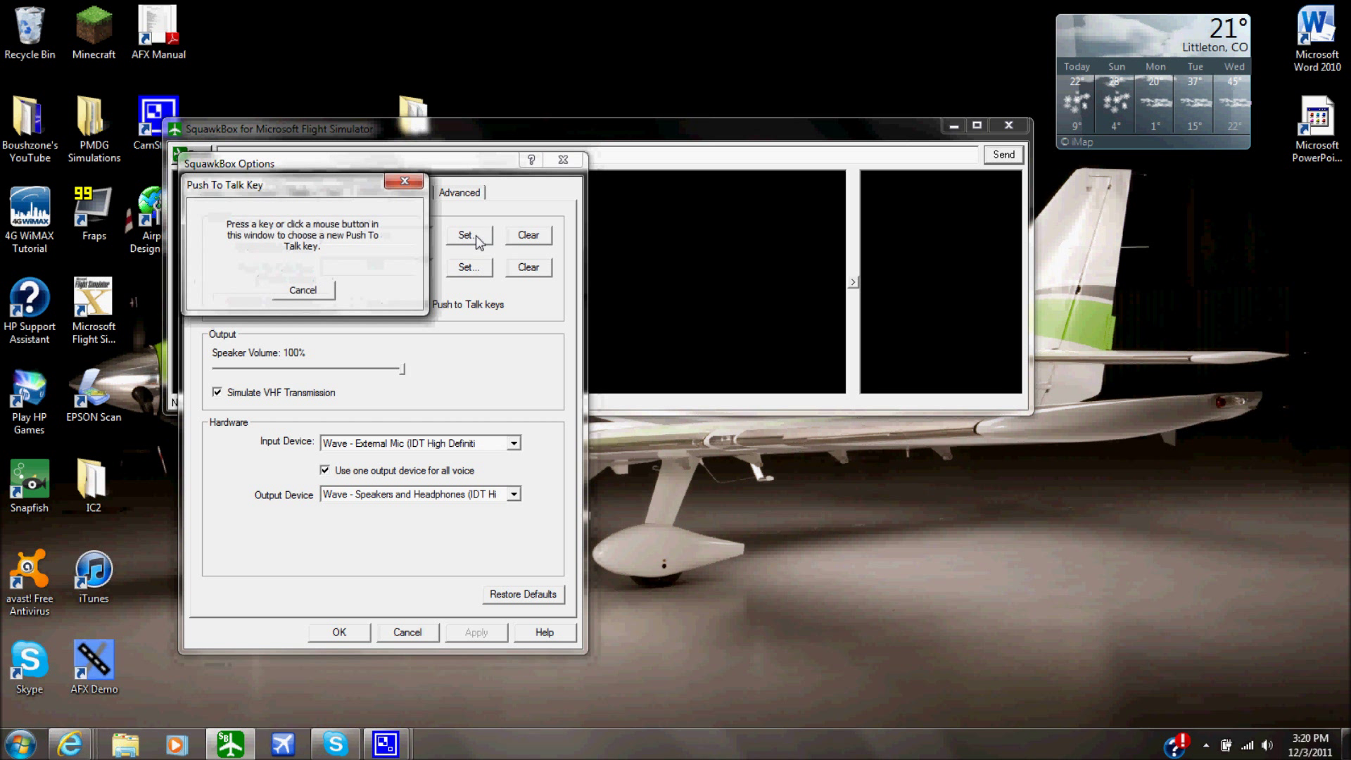
key("KP_Add")
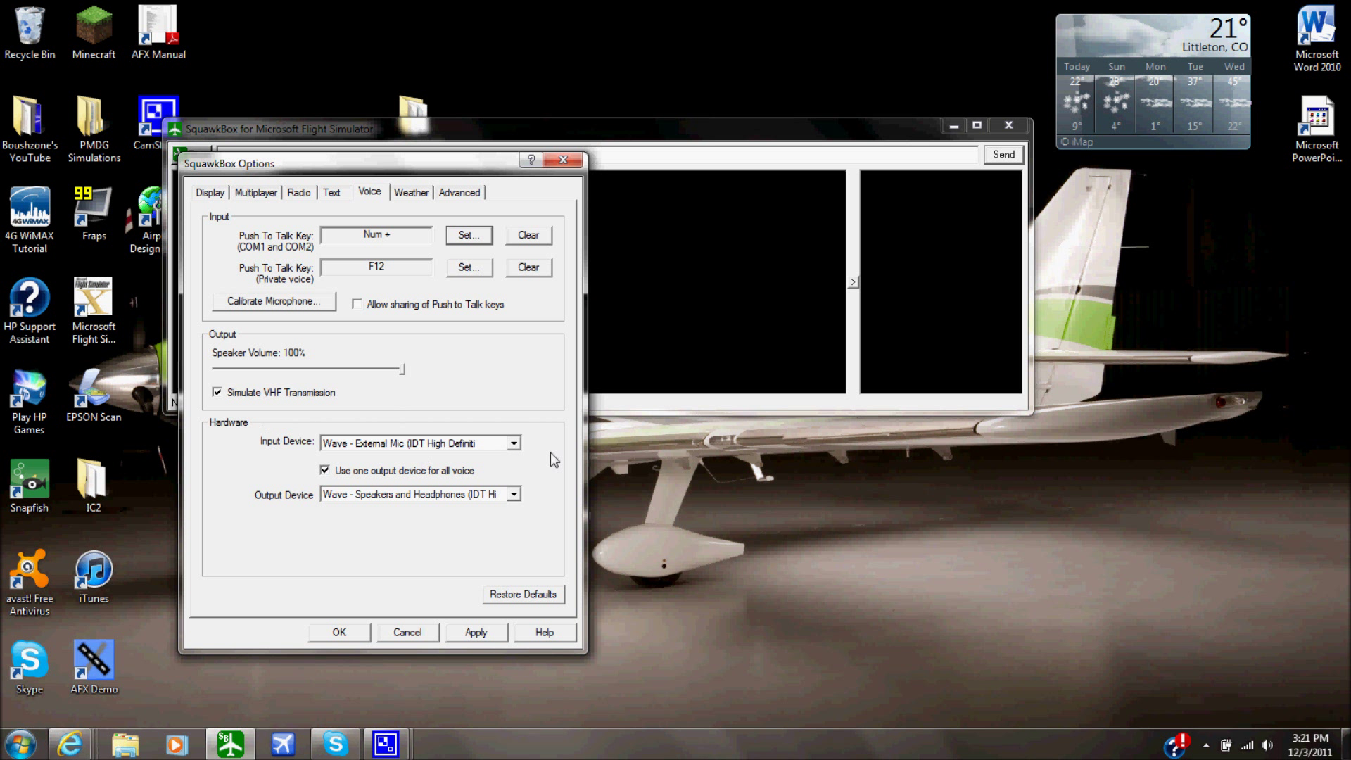
Examine the Weather and Advanced settings, and close the options without applying any changes.
left_click(414, 192)
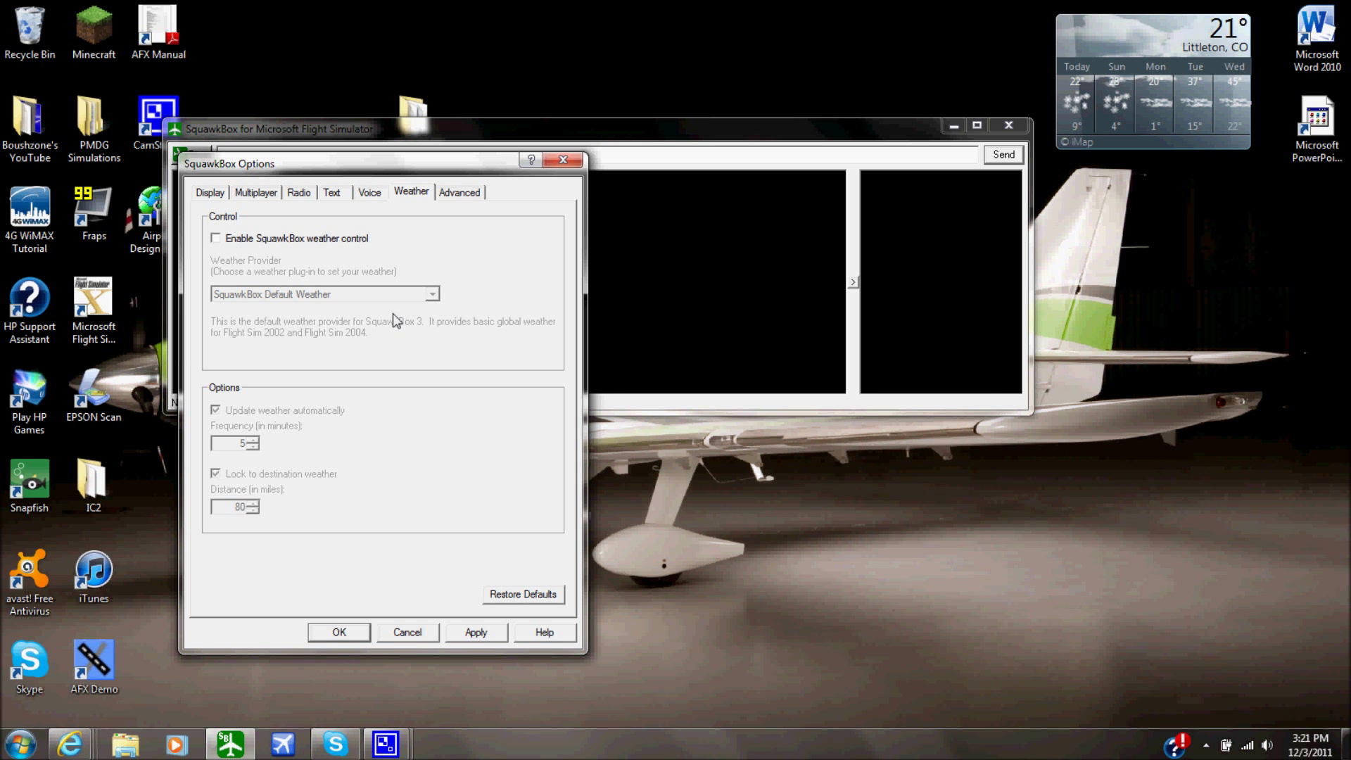
left_click(475, 202)
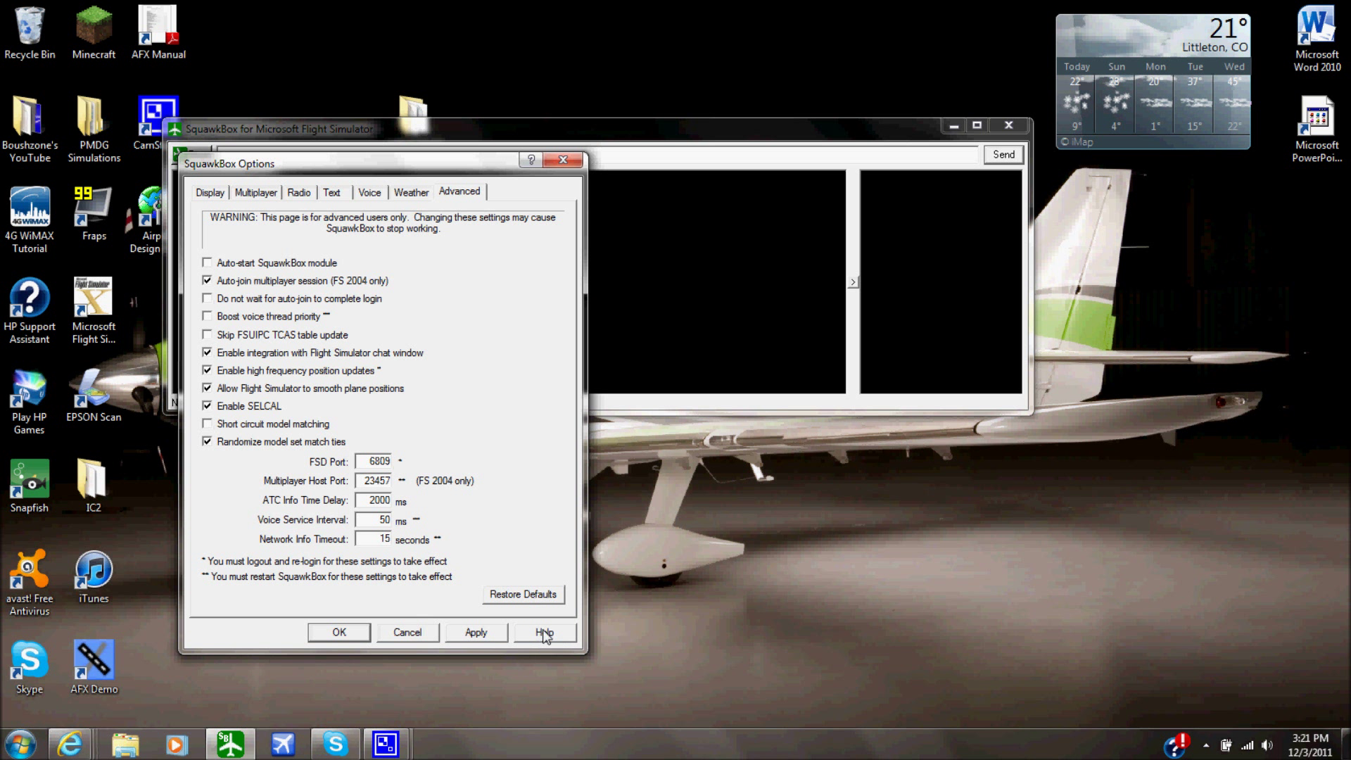
left_click(577, 160)
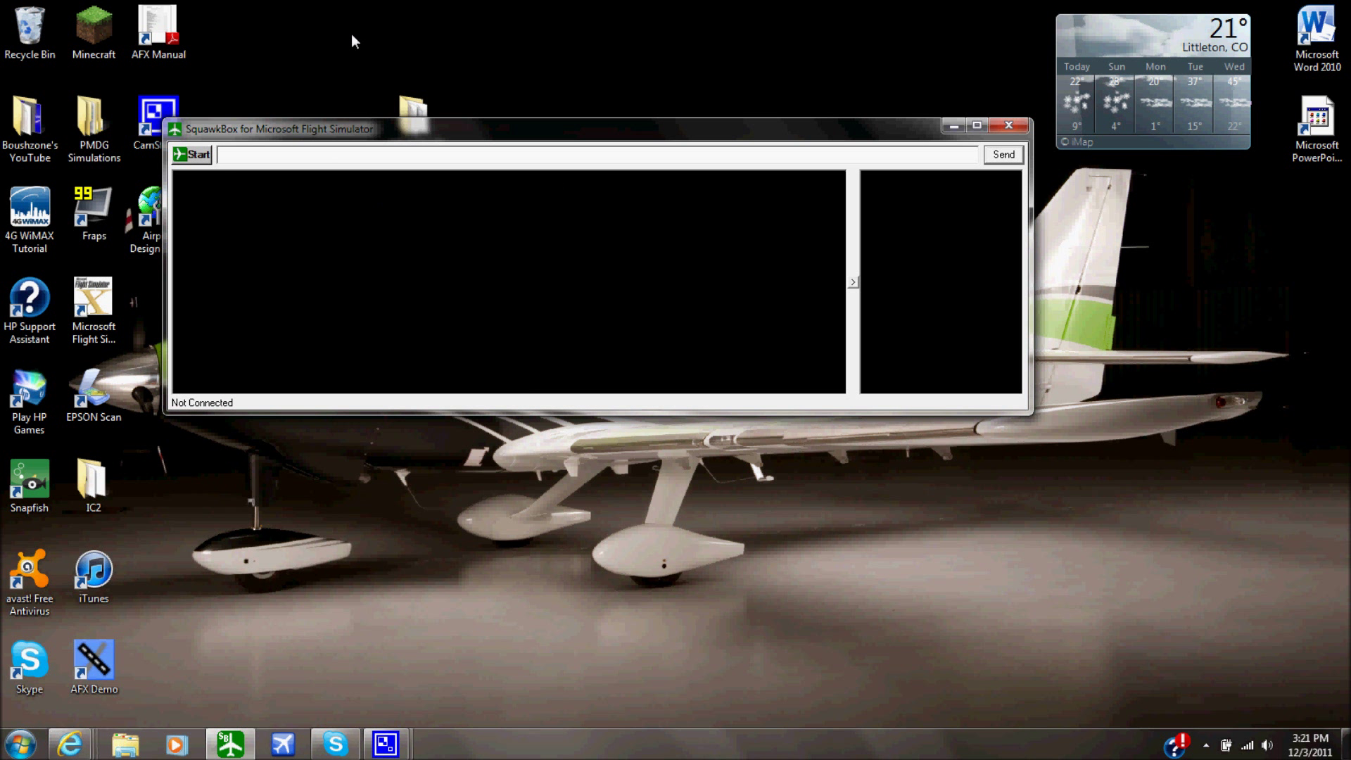
left_click(863, 421)
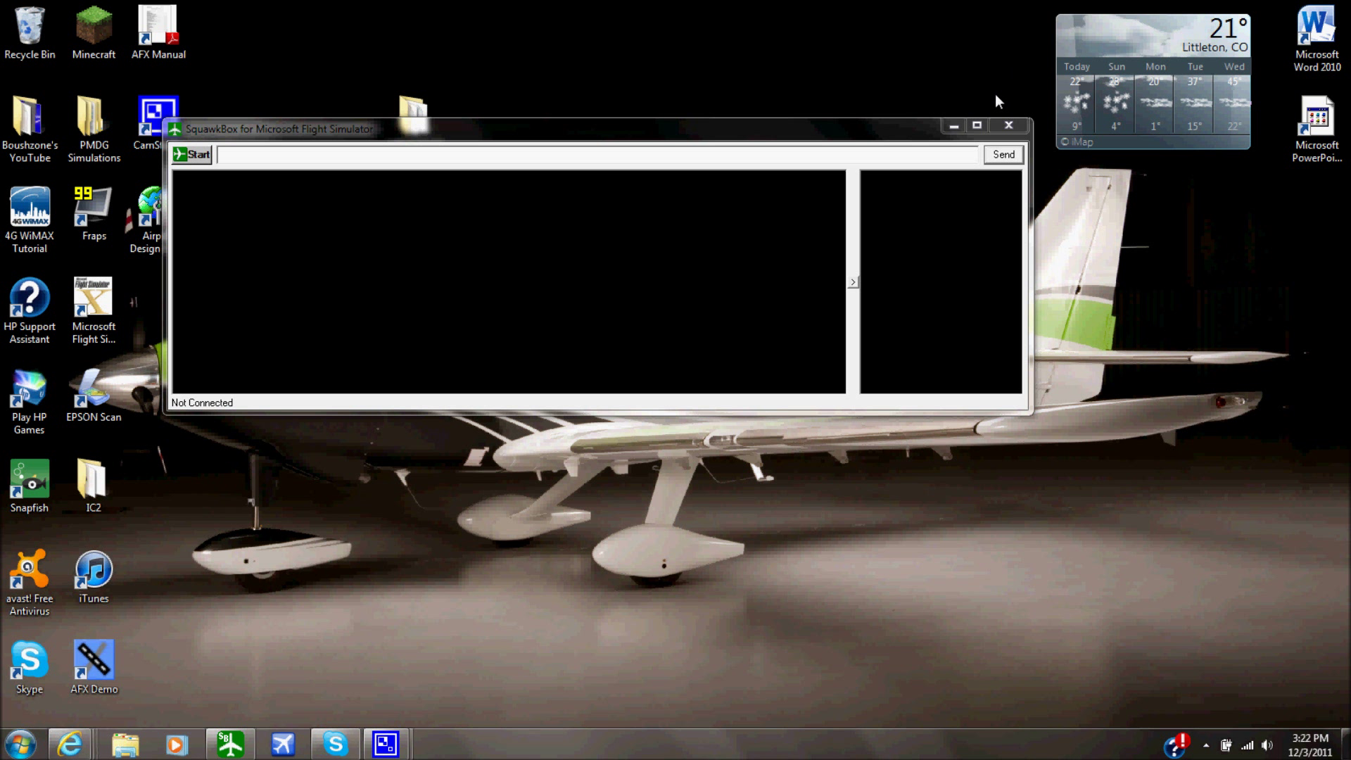
mouse_move(1164, 66)
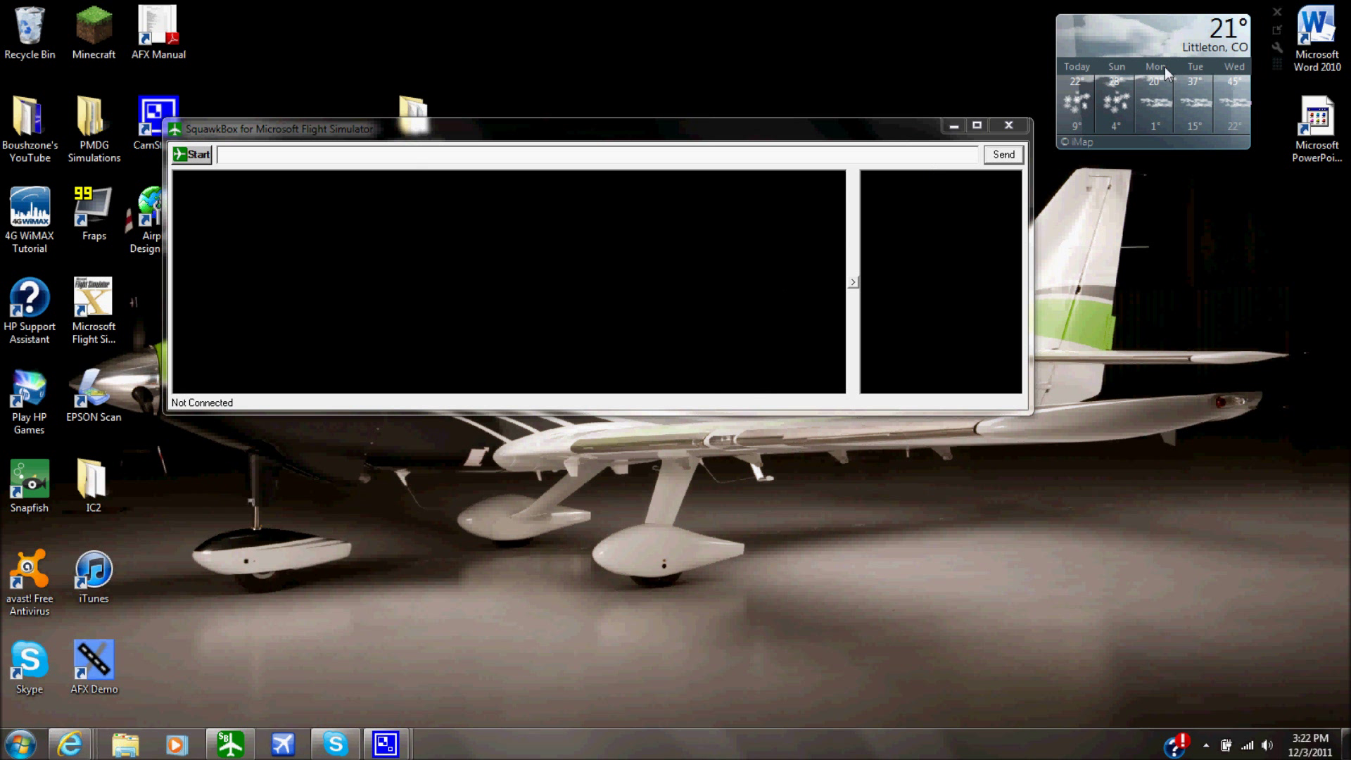